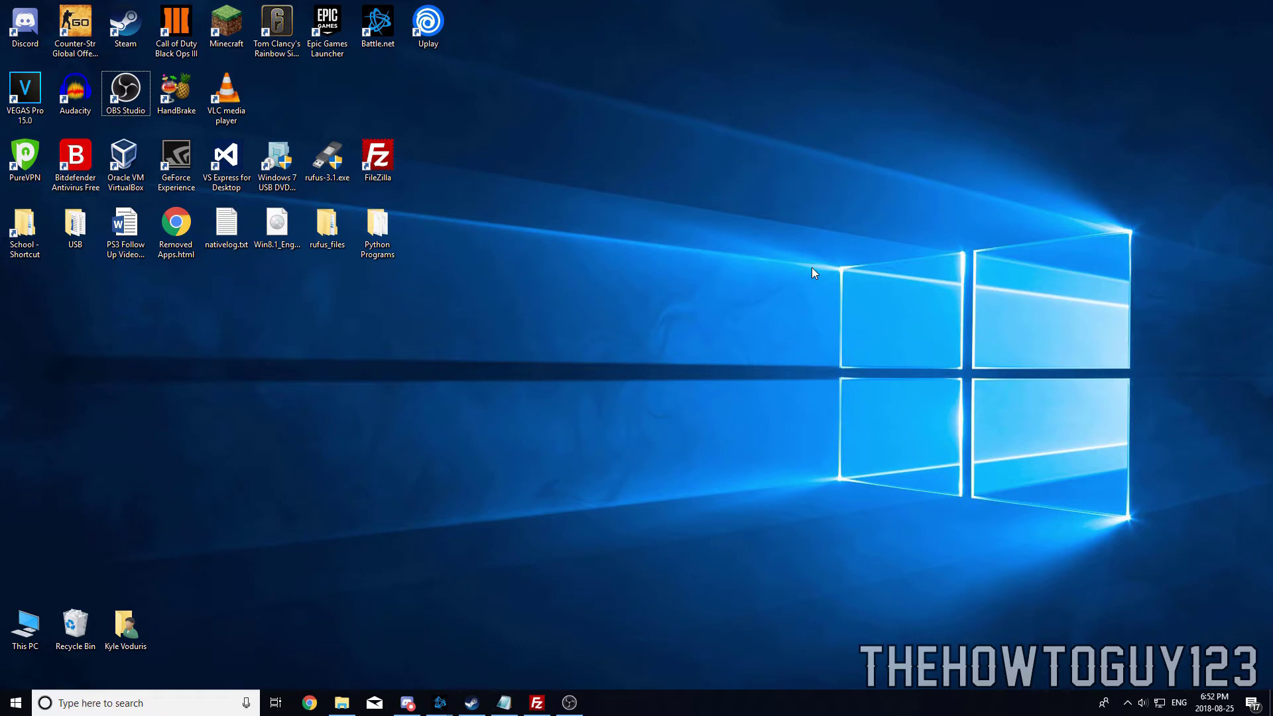
Open the user's temporary files folder by running %TEMP% from the Run dialog.
key("super+r")
left_click_drag(104, 561, 560, 307)
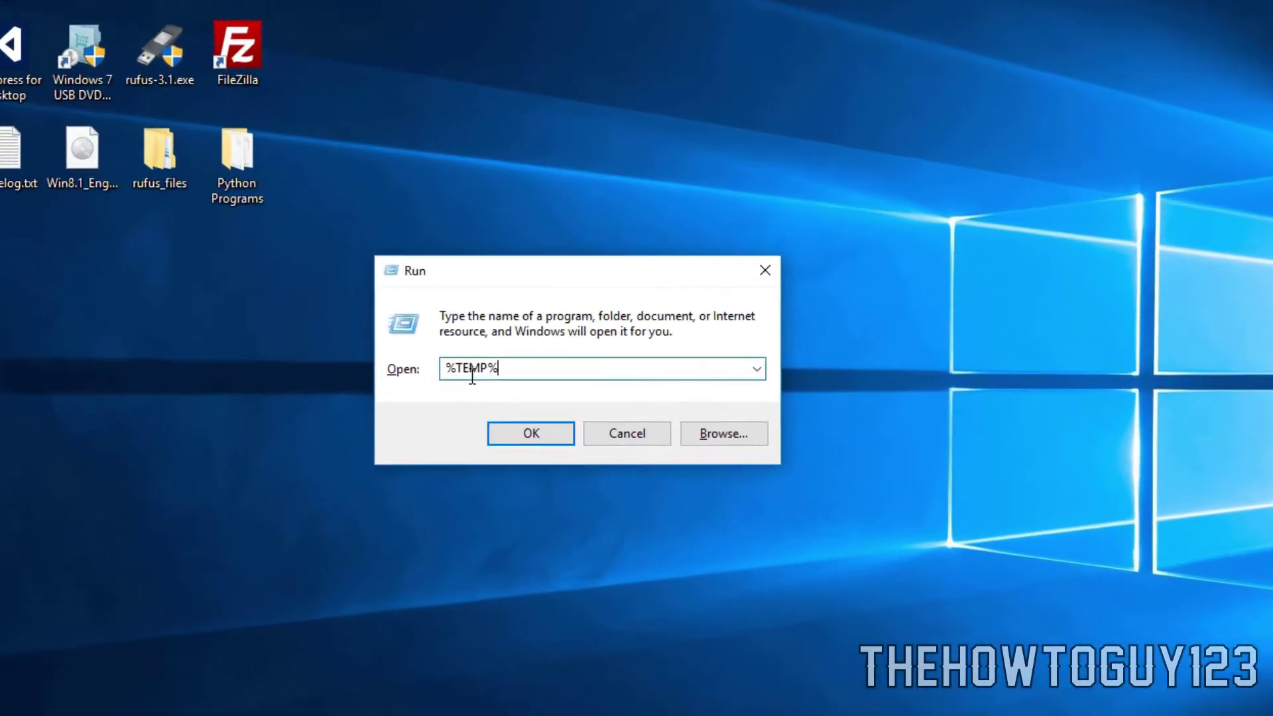
key("BackSpace")
key("ctrl+z")
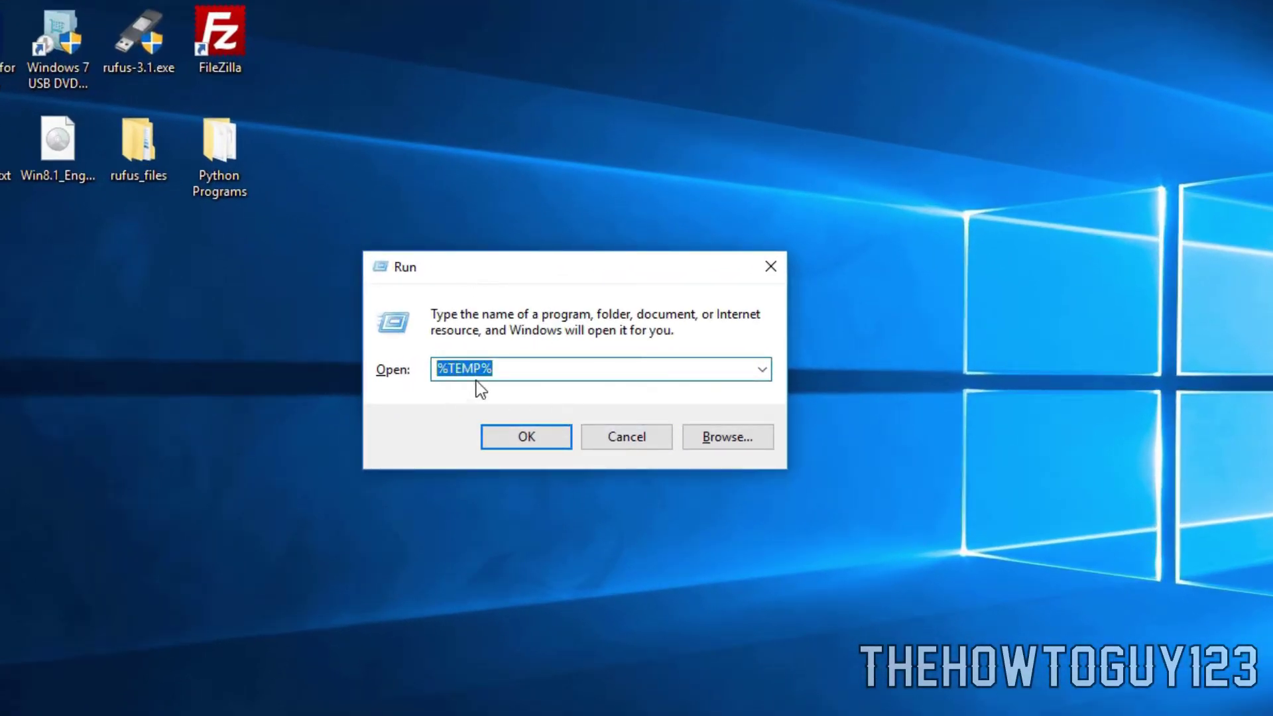
left_click(519, 439)
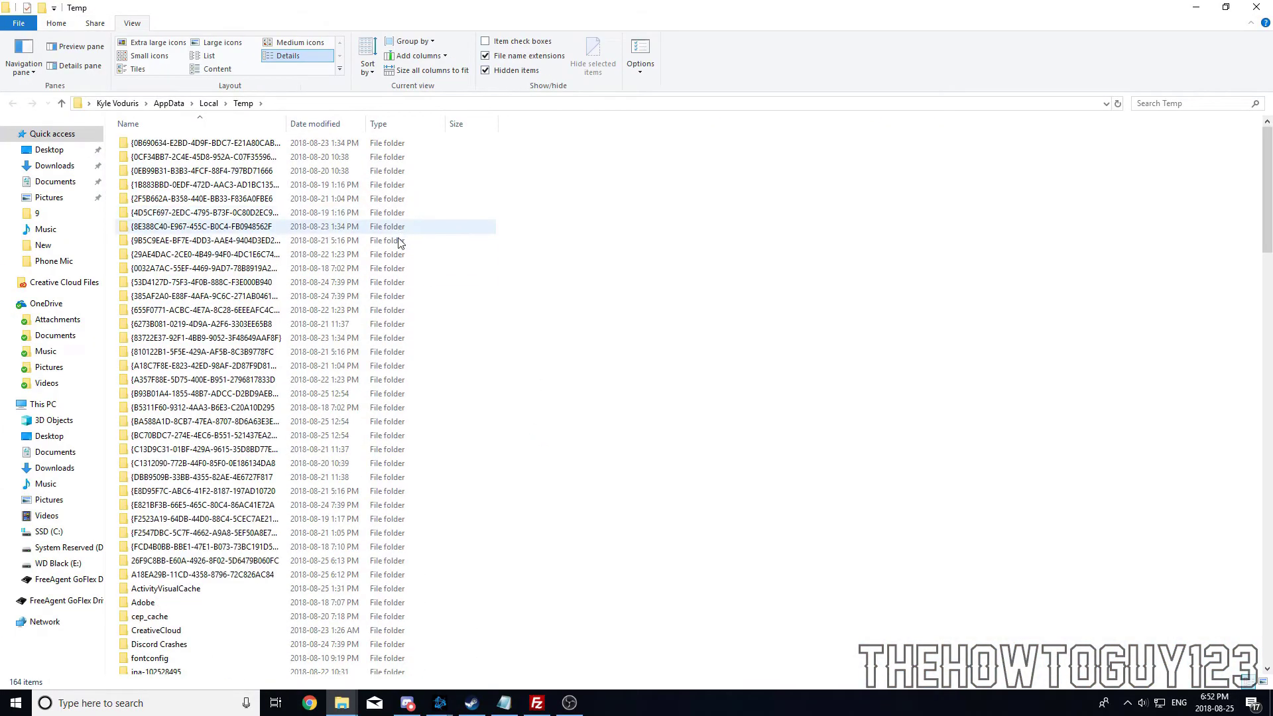
Select all files and folders in the user's Temp folder and delete them.
scroll(193, 309, "down", 5)
scroll(196, 321, "down", 20)
scroll(417, 291, "up", 20)
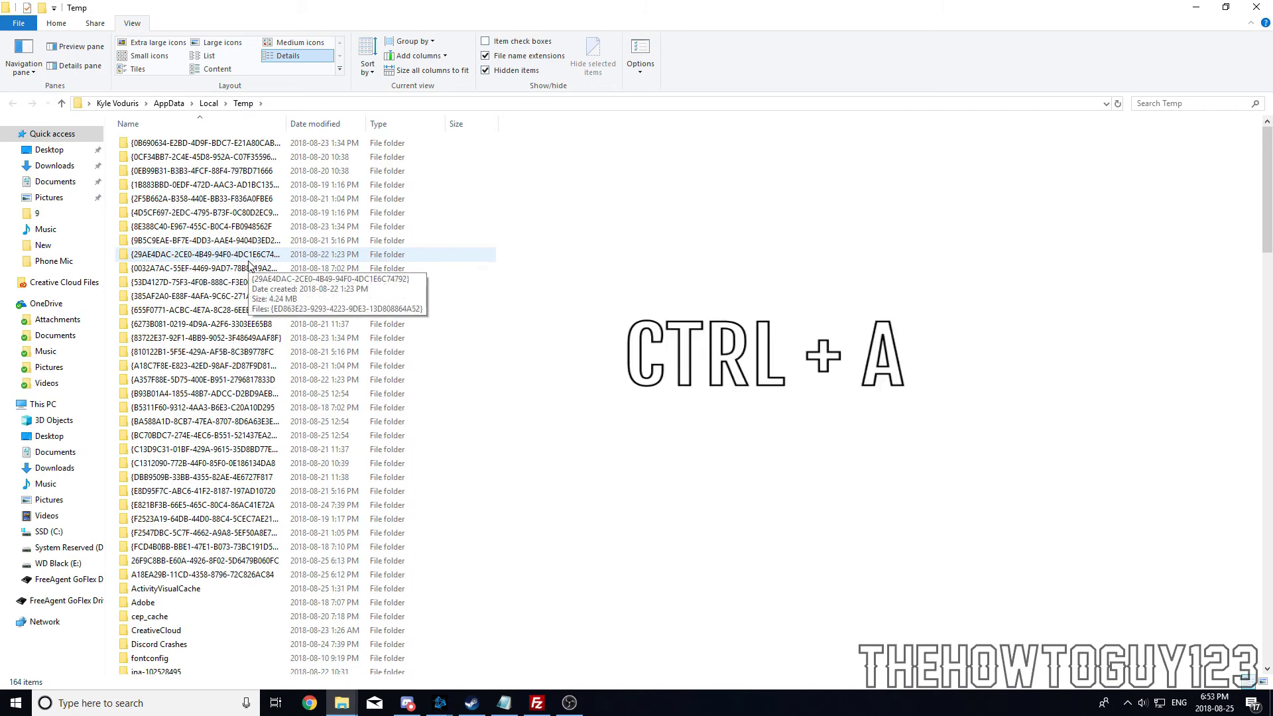
key("ctrl+a")
scroll(250, 265, "down", 15)
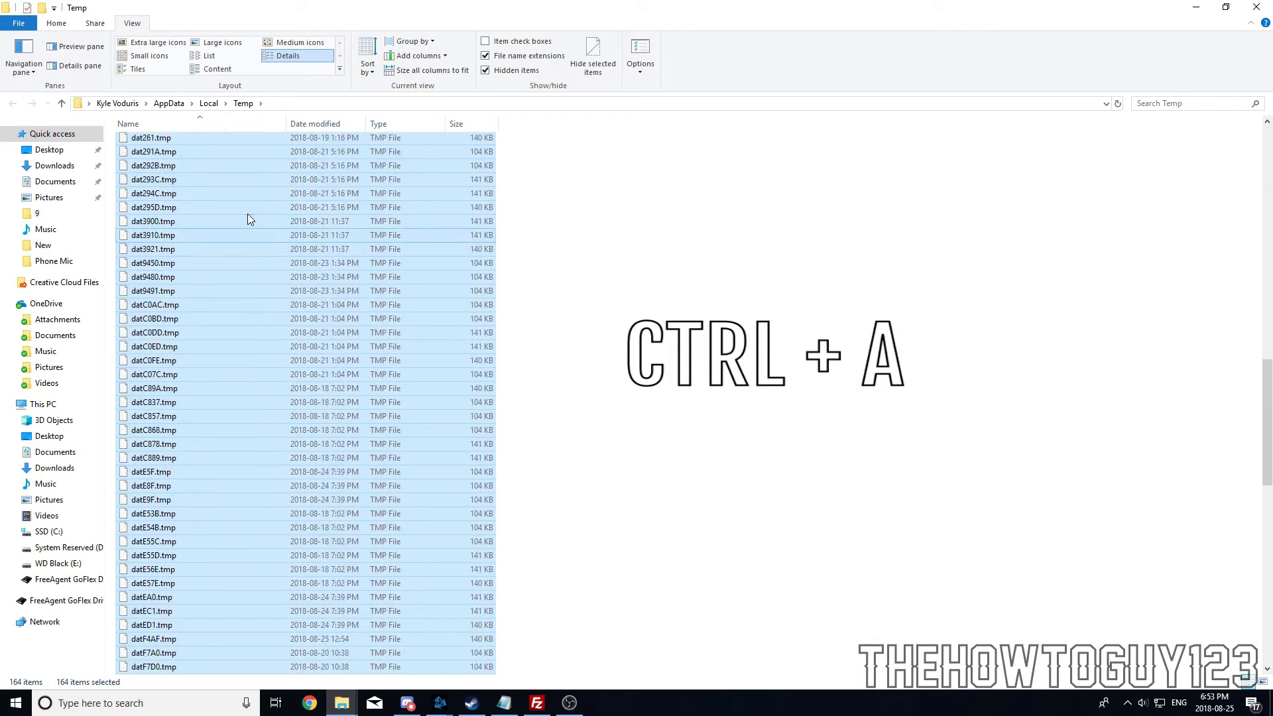
scroll(236, 265, "up", 15)
right_click(194, 152)
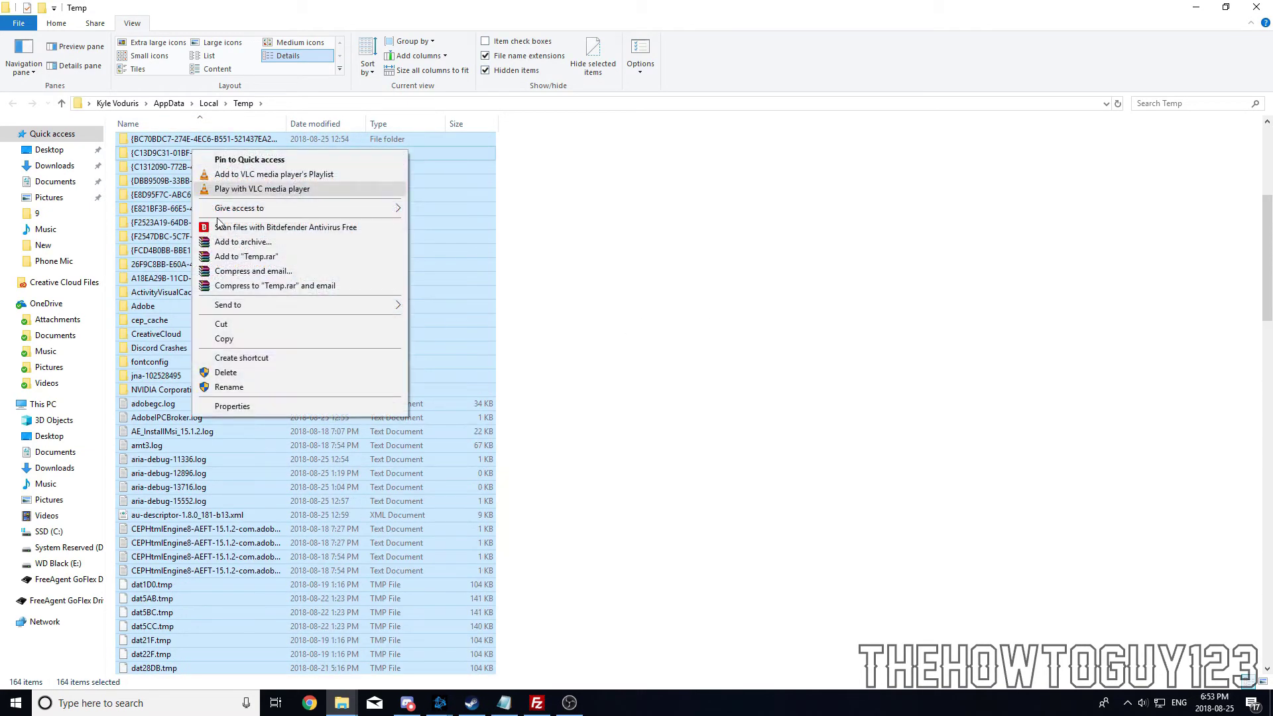
left_click(244, 372)
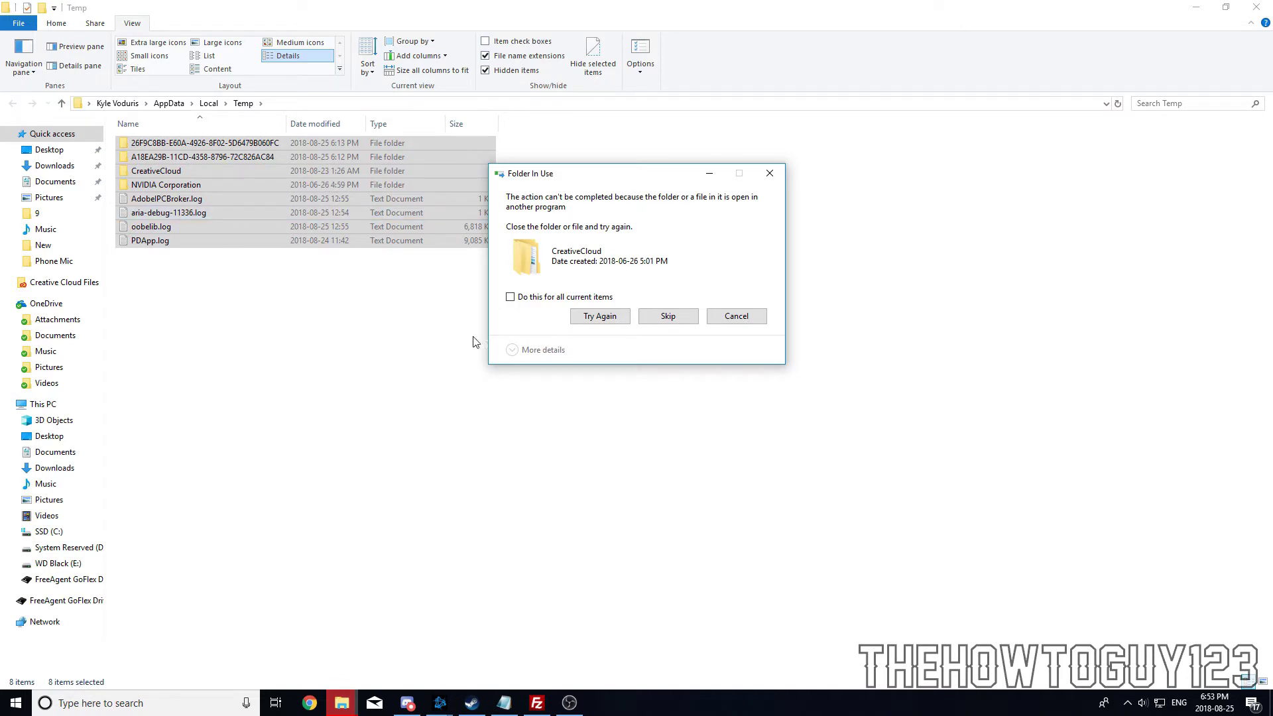
Skip all in-use and access-denied items during the deletion, applying the choice to all current items, and close the Temp folder.
left_click(511, 298)
left_click(656, 315)
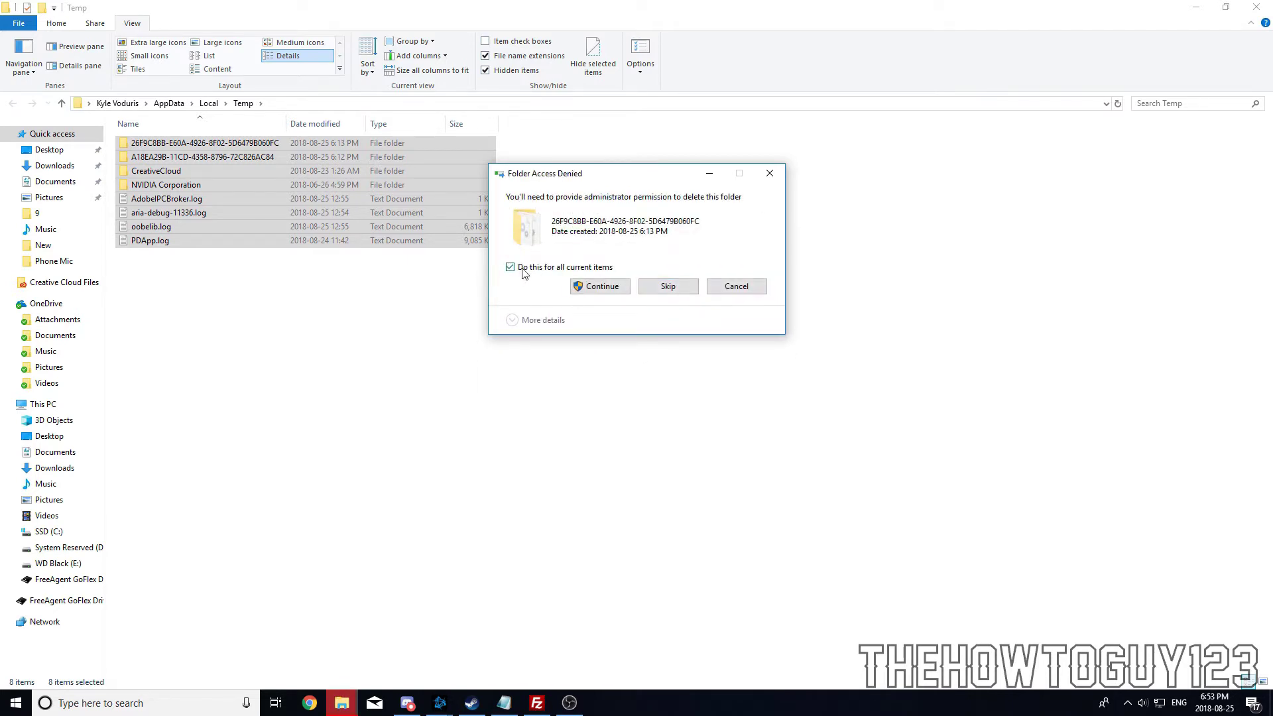
left_click(669, 289)
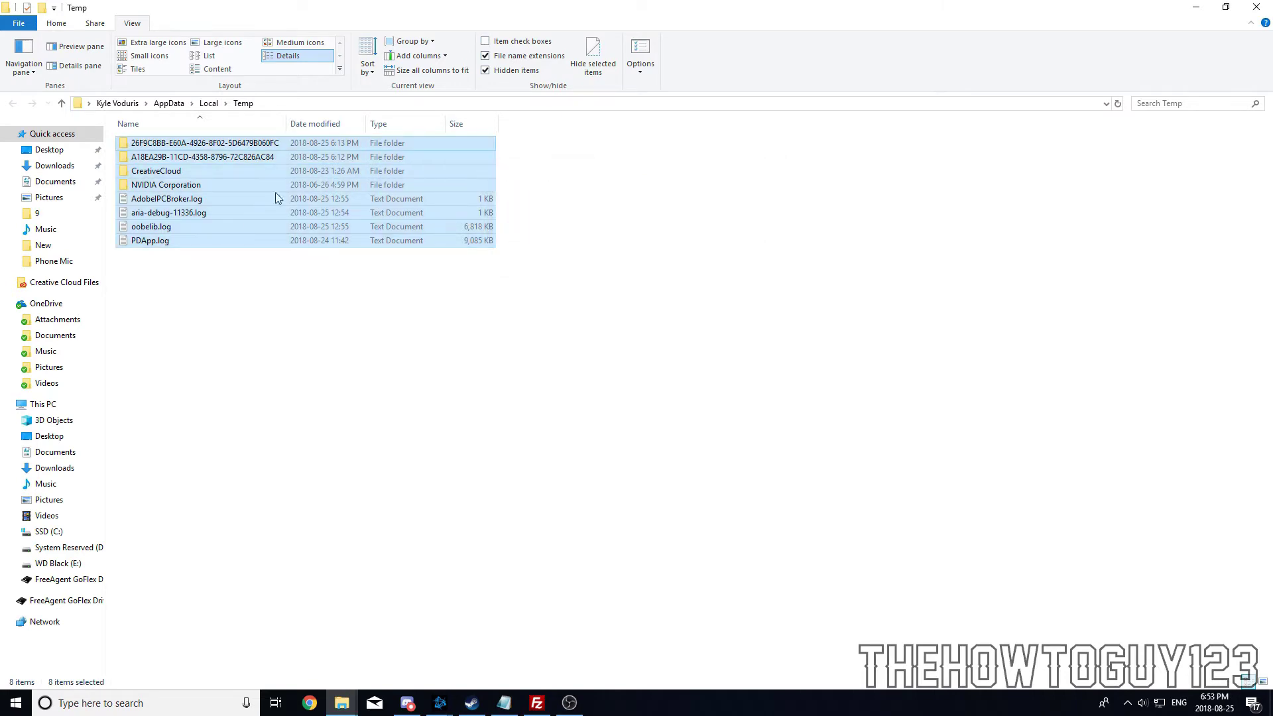
left_click(1256, 7)
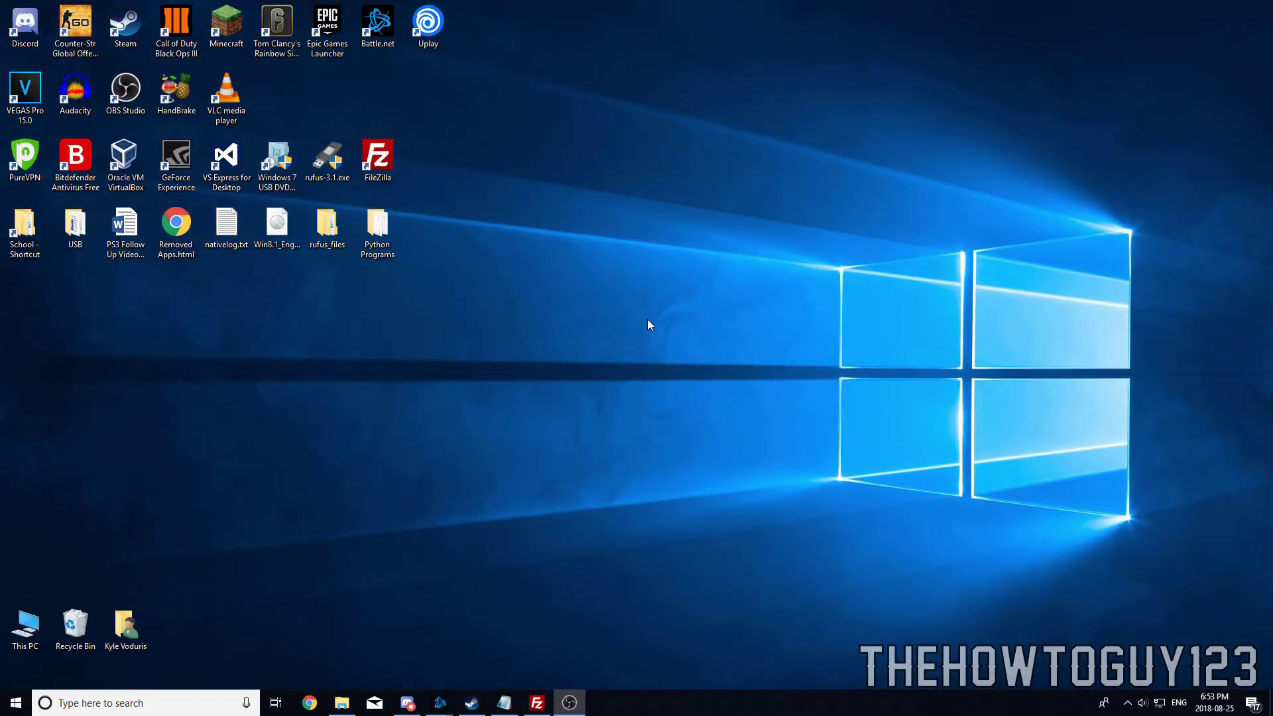
Open the Windows Temp folder by running temp from the Run dialog, and grant permanent access to the folder.
key("super+r")
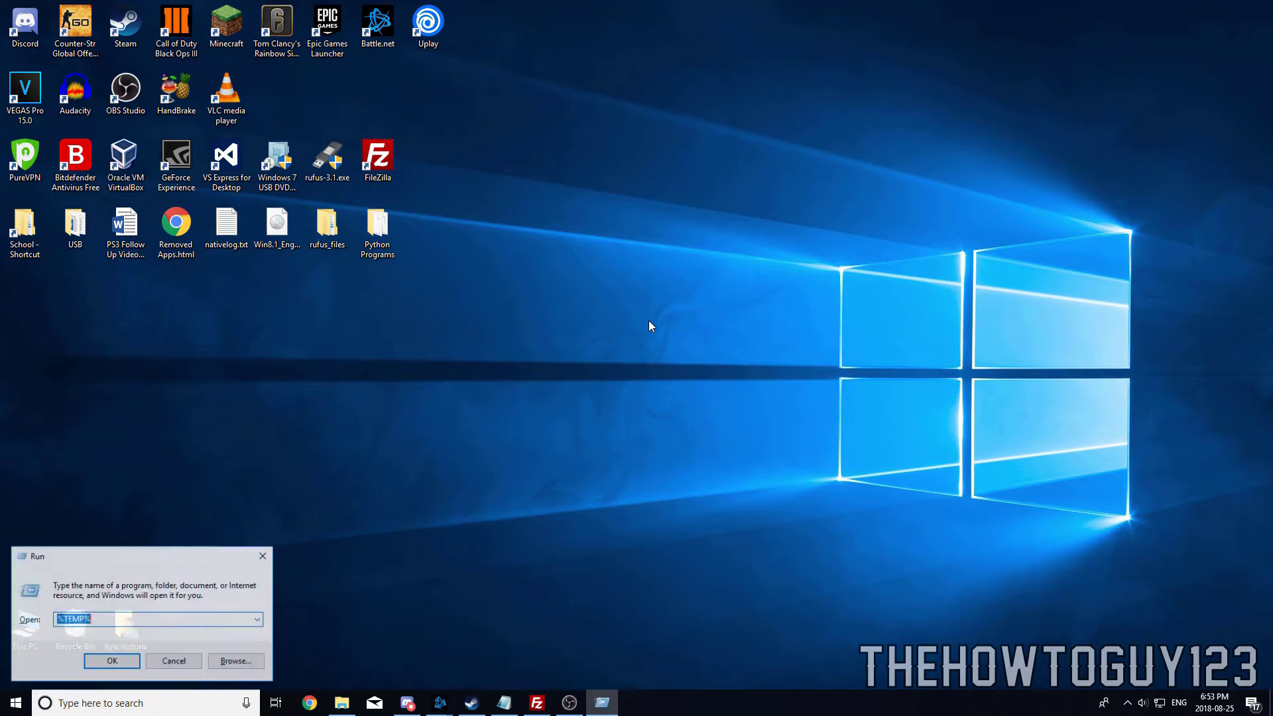
left_click_drag(167, 554, 623, 341)
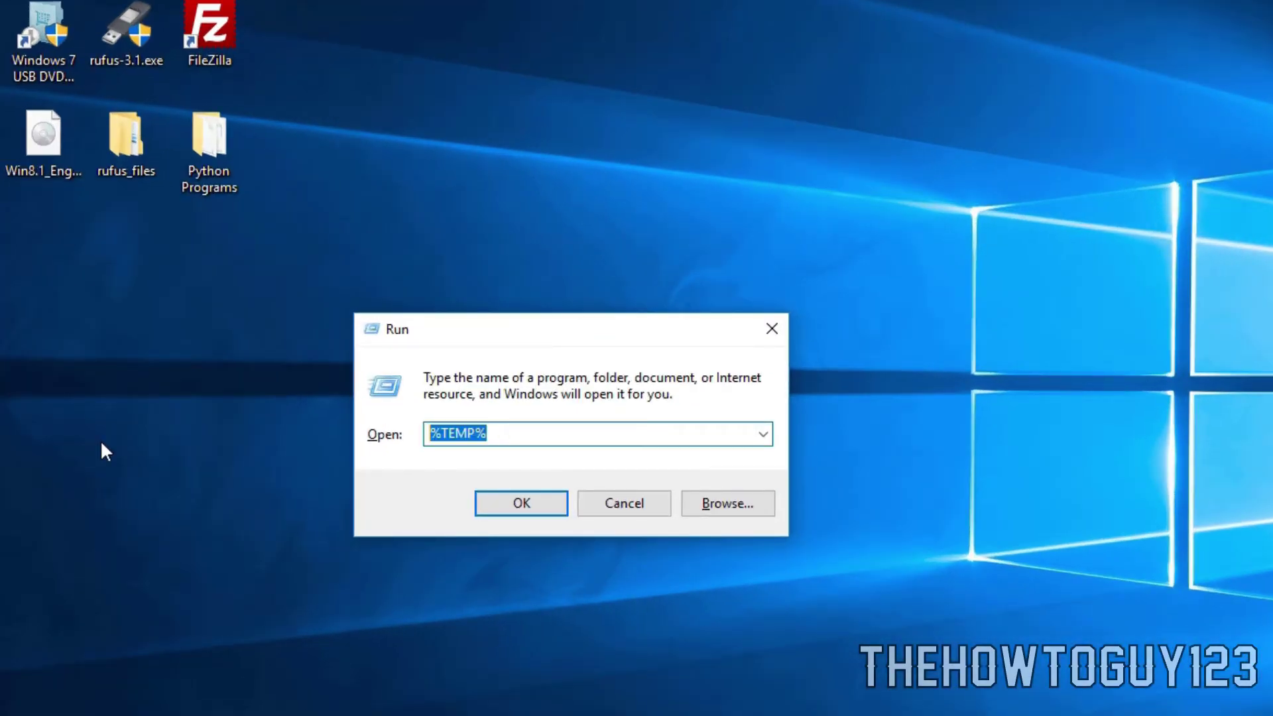
type("temp")
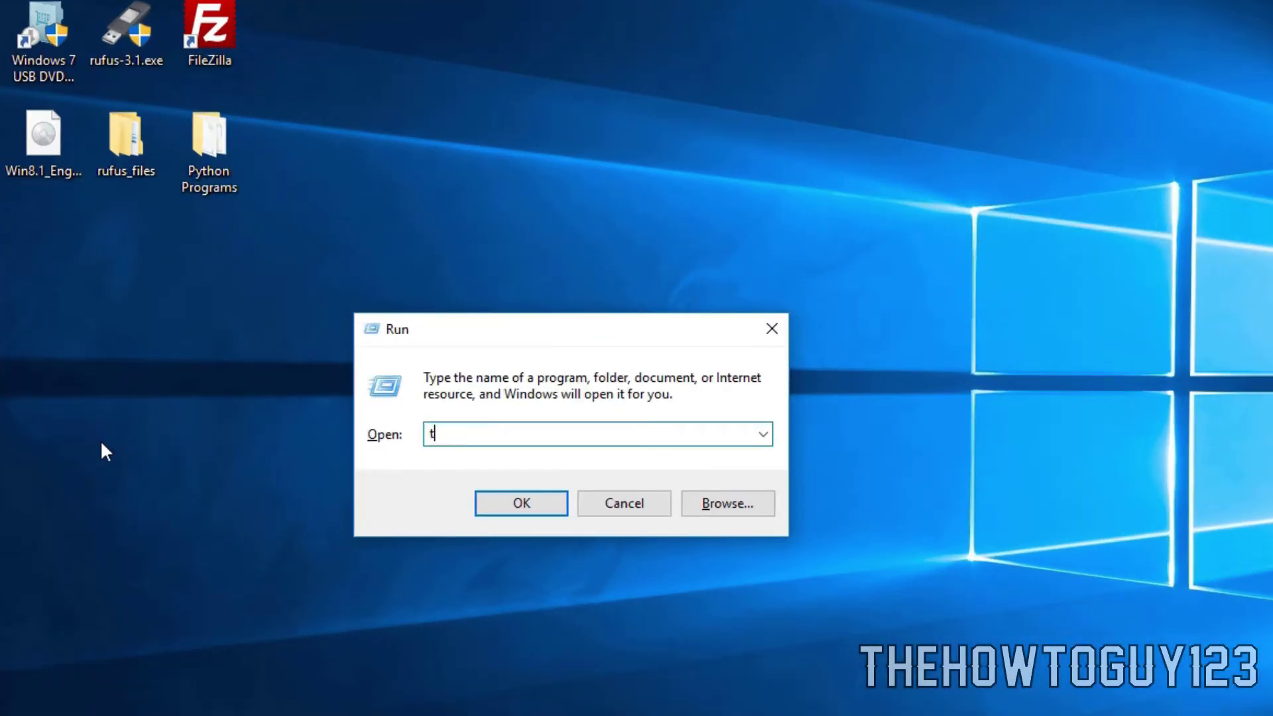
left_click(521, 503)
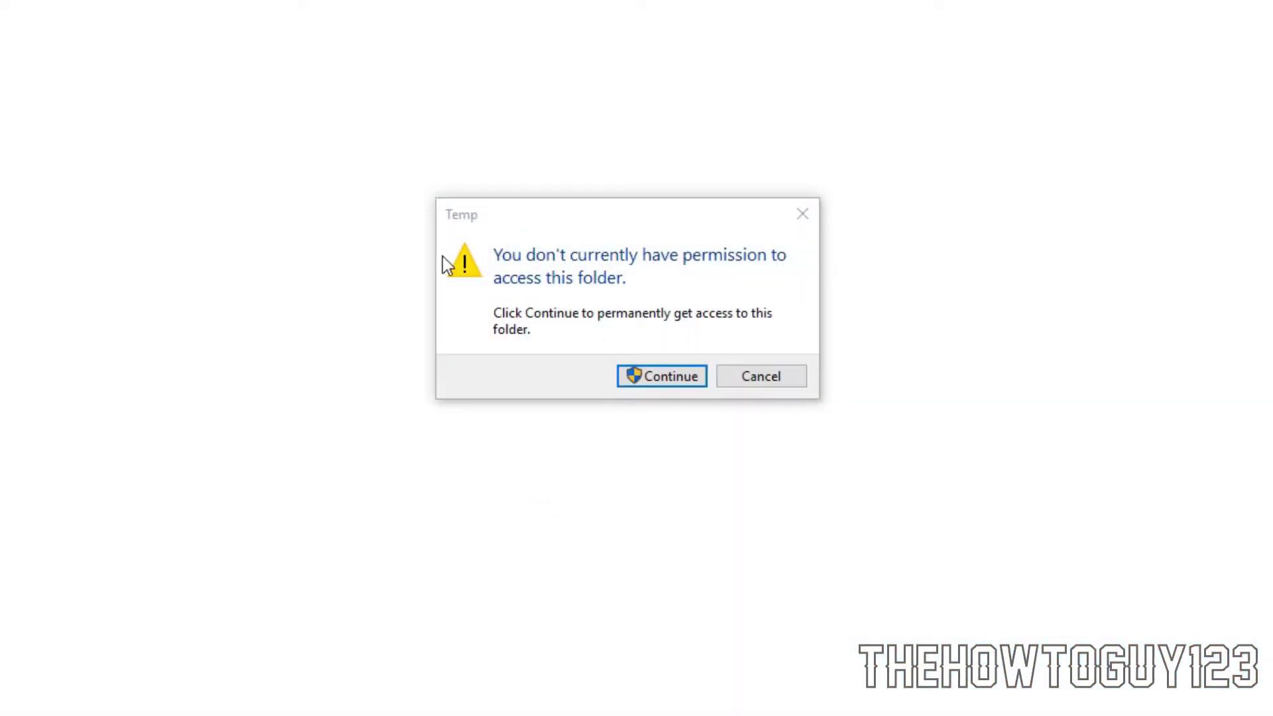
left_click(670, 377)
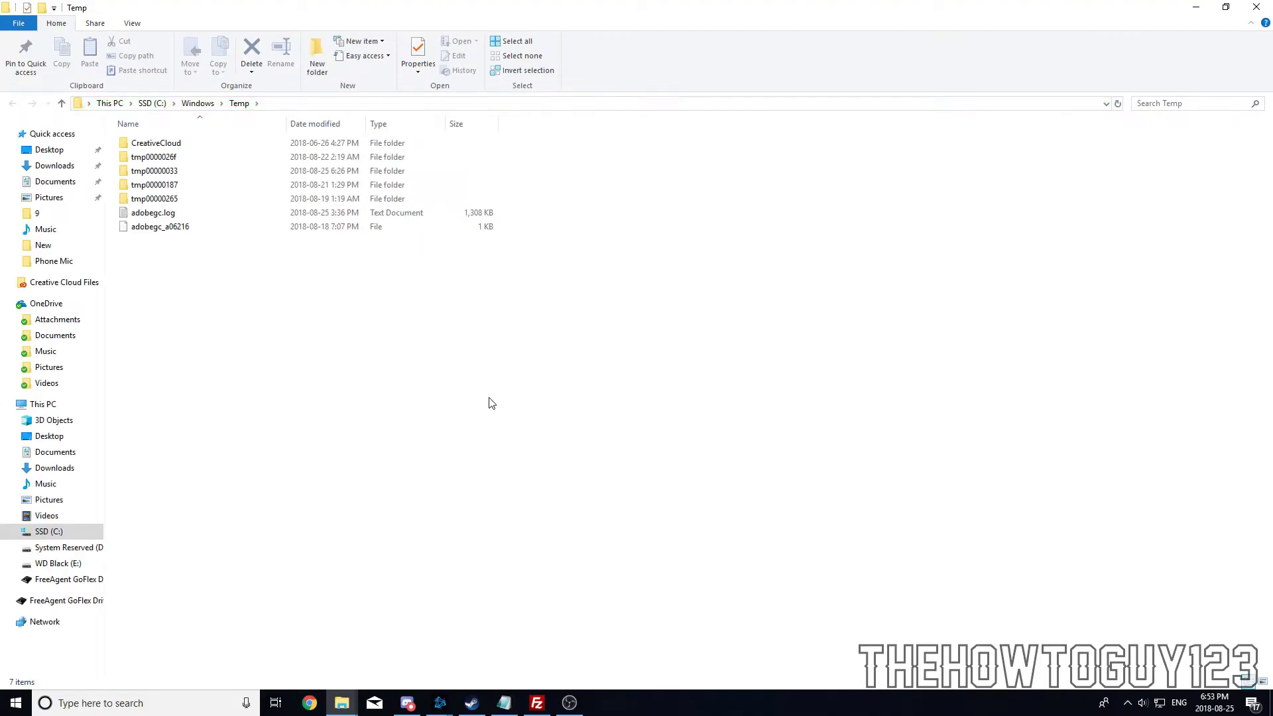
Delete everything in the Windows Temp folder, skipping all items that are in use or need administrator permission.
left_click_drag(268, 346, 243, 126)
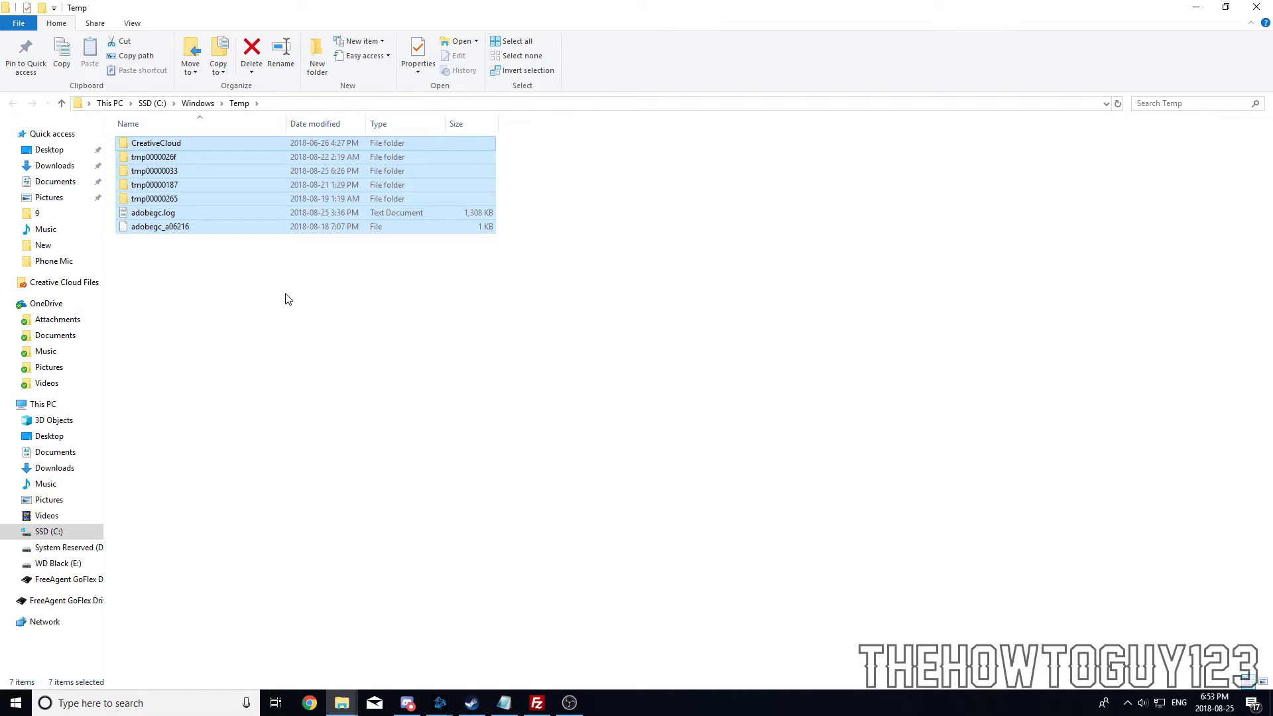
key("Delete")
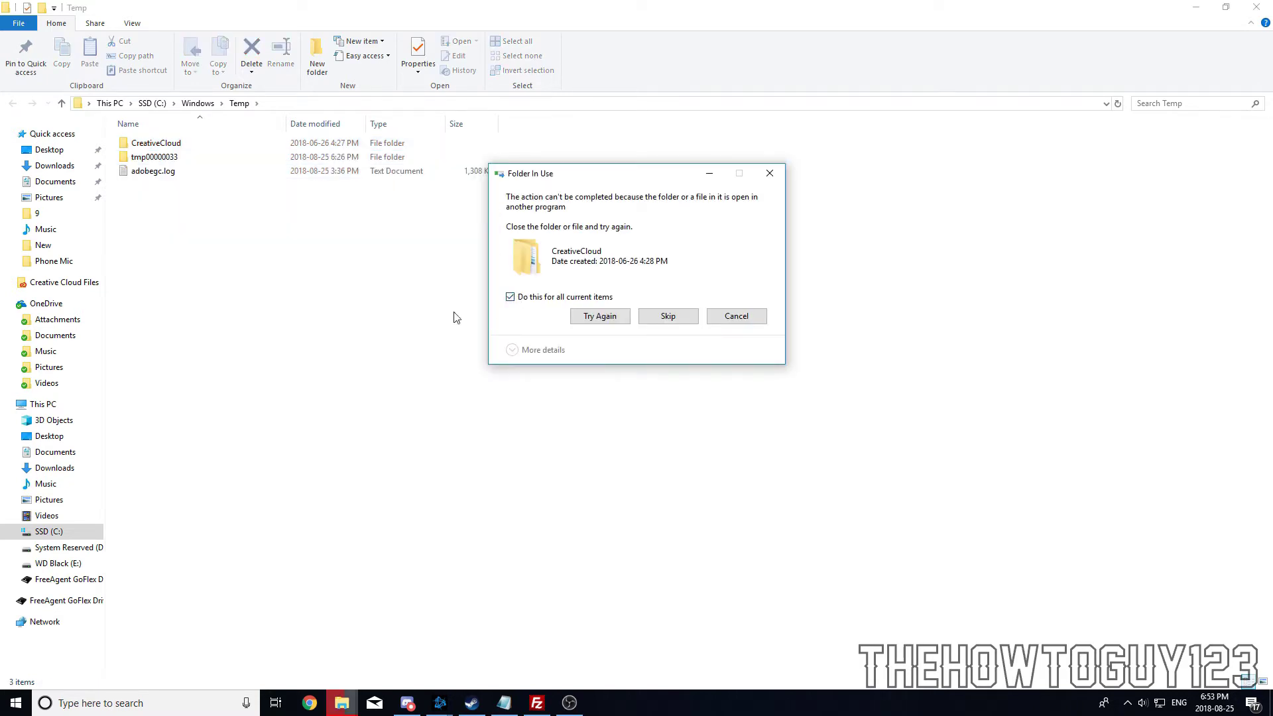
left_click(666, 316)
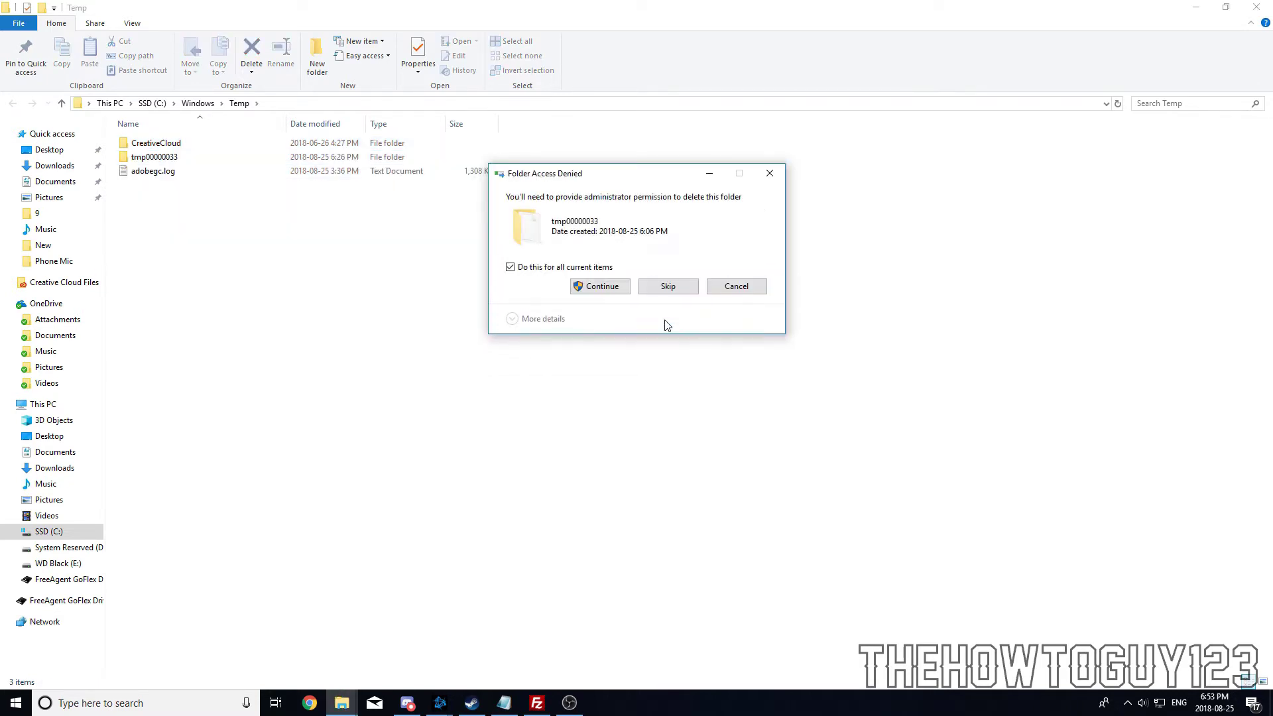
left_click(670, 288)
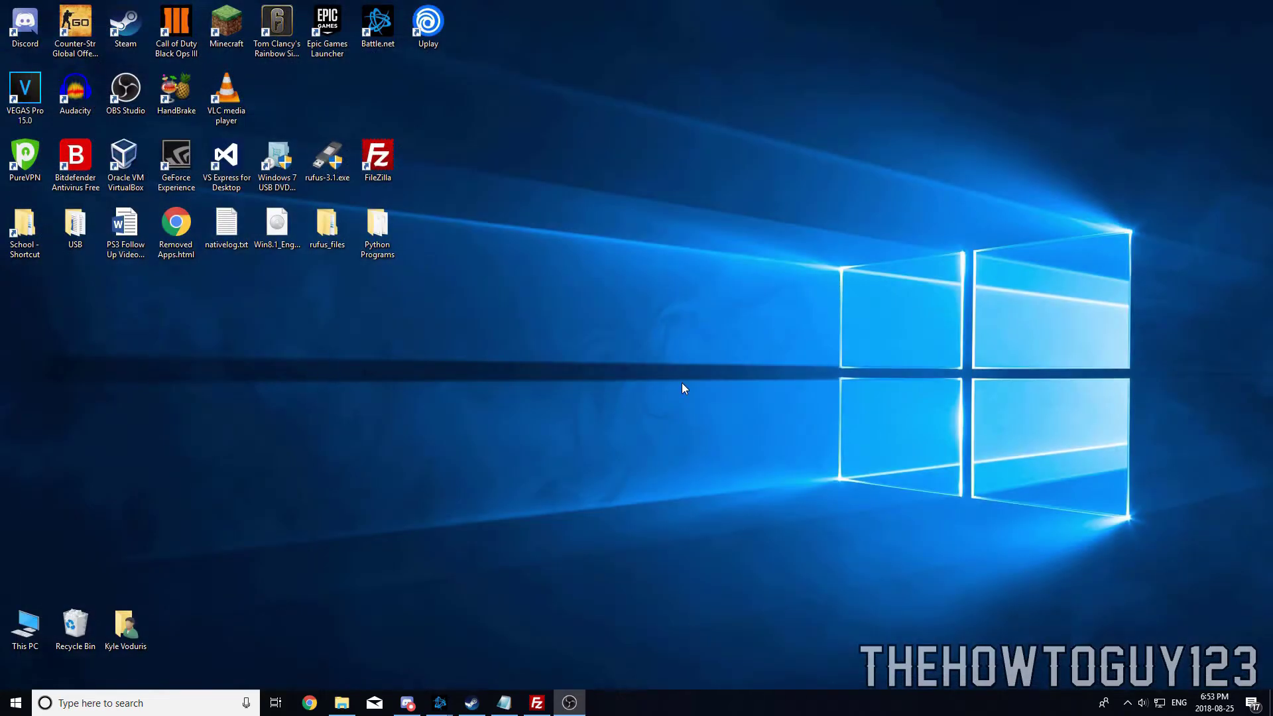
Open the Prefetch folder by running prefetch from the Run dialog, and grant permanent access to the folder.
key("super+r")
left_click_drag(72, 561, 544, 380)
type("pre")
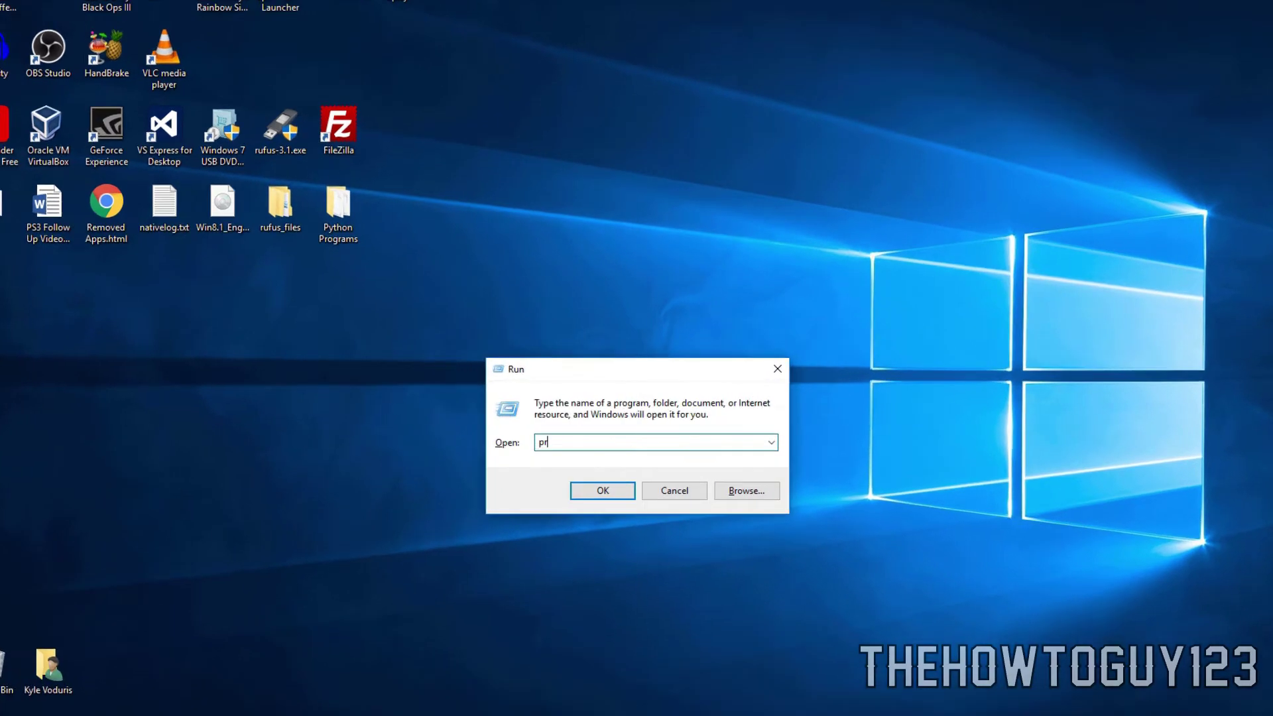
type("fetch")
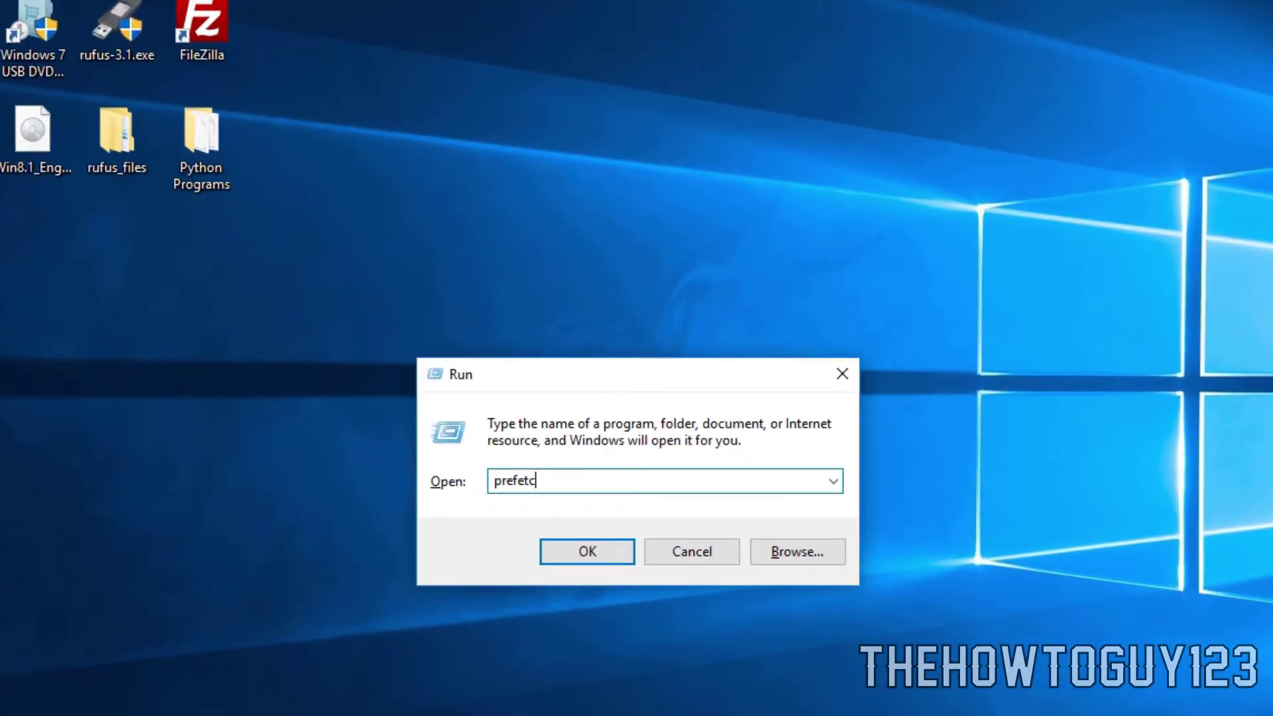
key("Return")
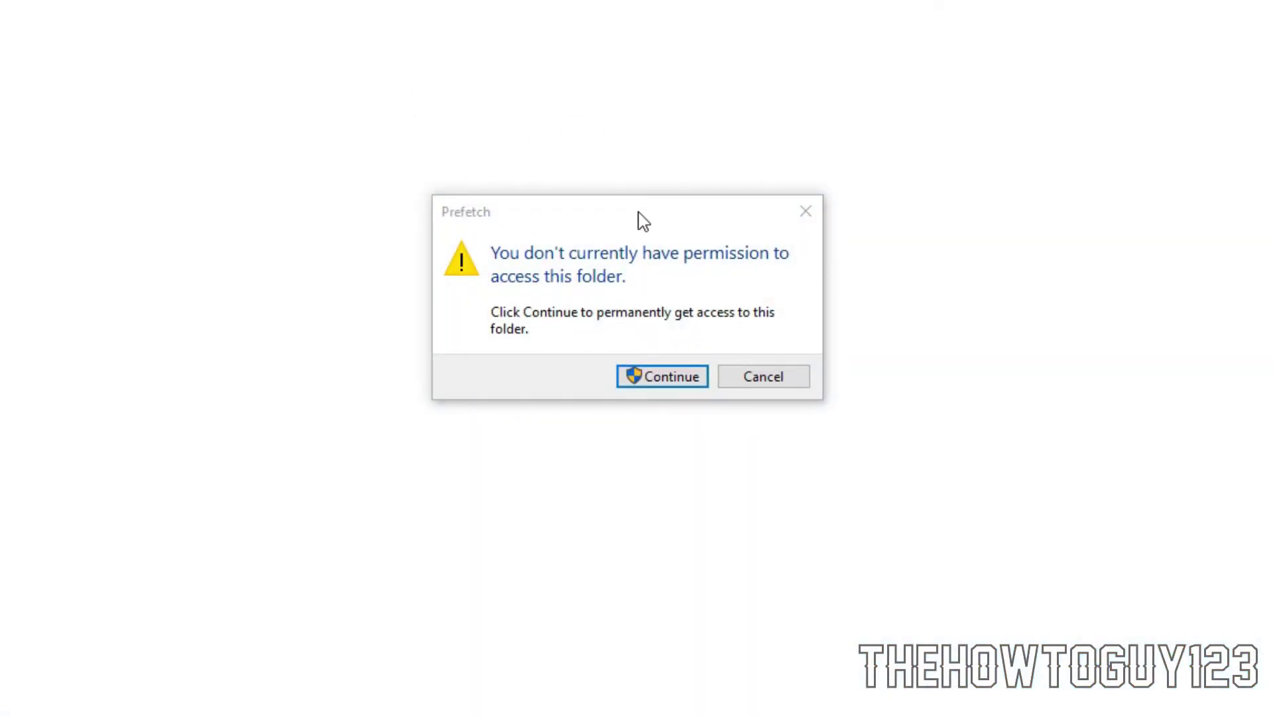
left_click(662, 377)
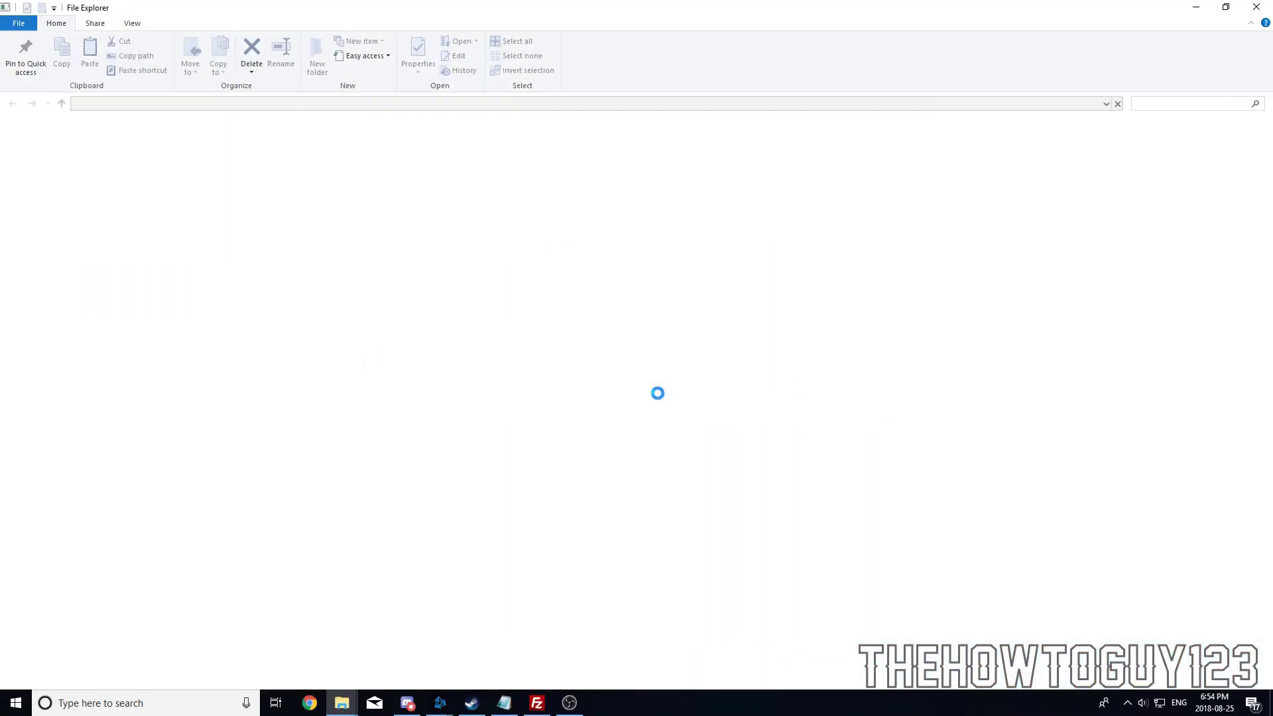
Delete everything in the Prefetch folder, skipping files in use for all current items.
key("ctrl+a")
right_click(281, 262)
left_click(328, 426)
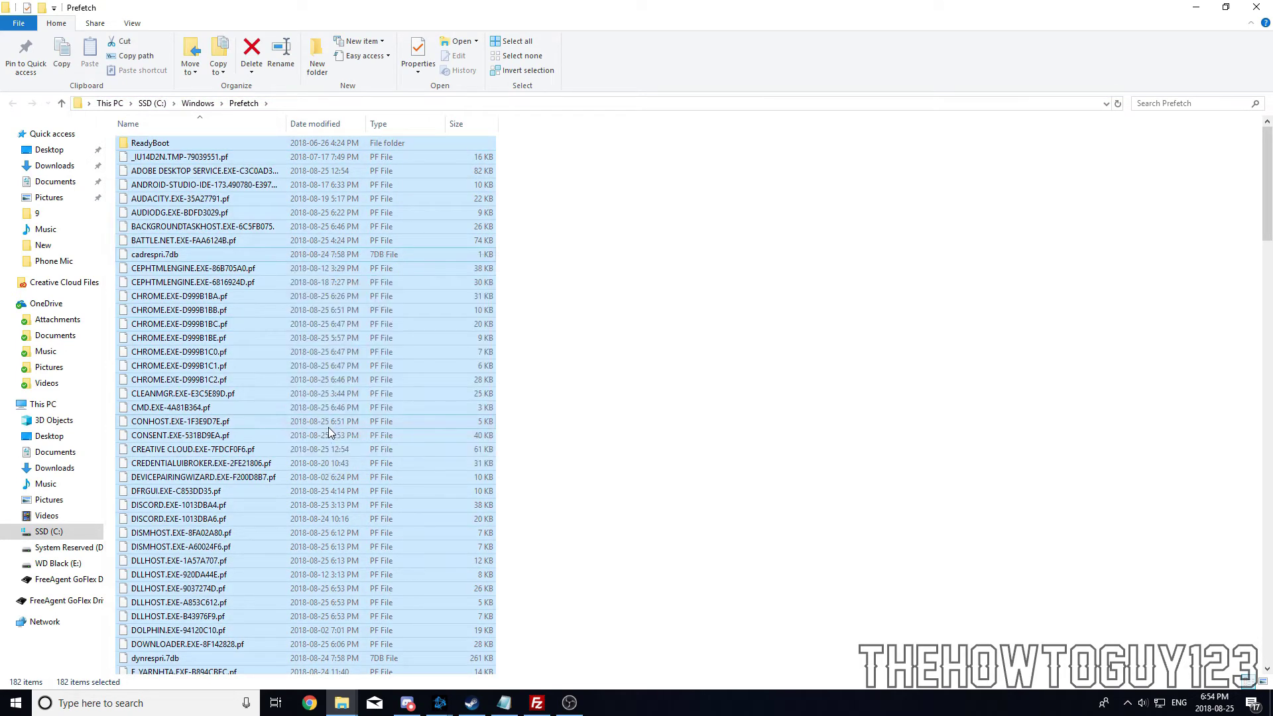
left_click(509, 287)
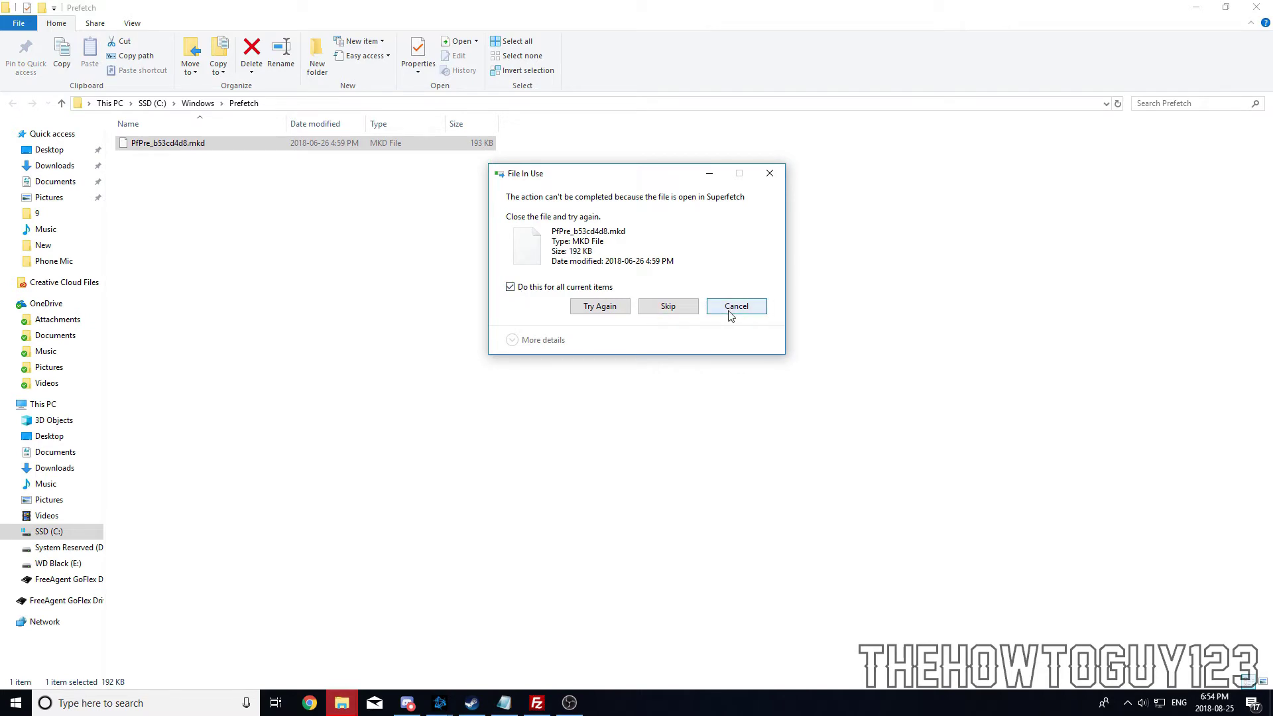
left_click(667, 305)
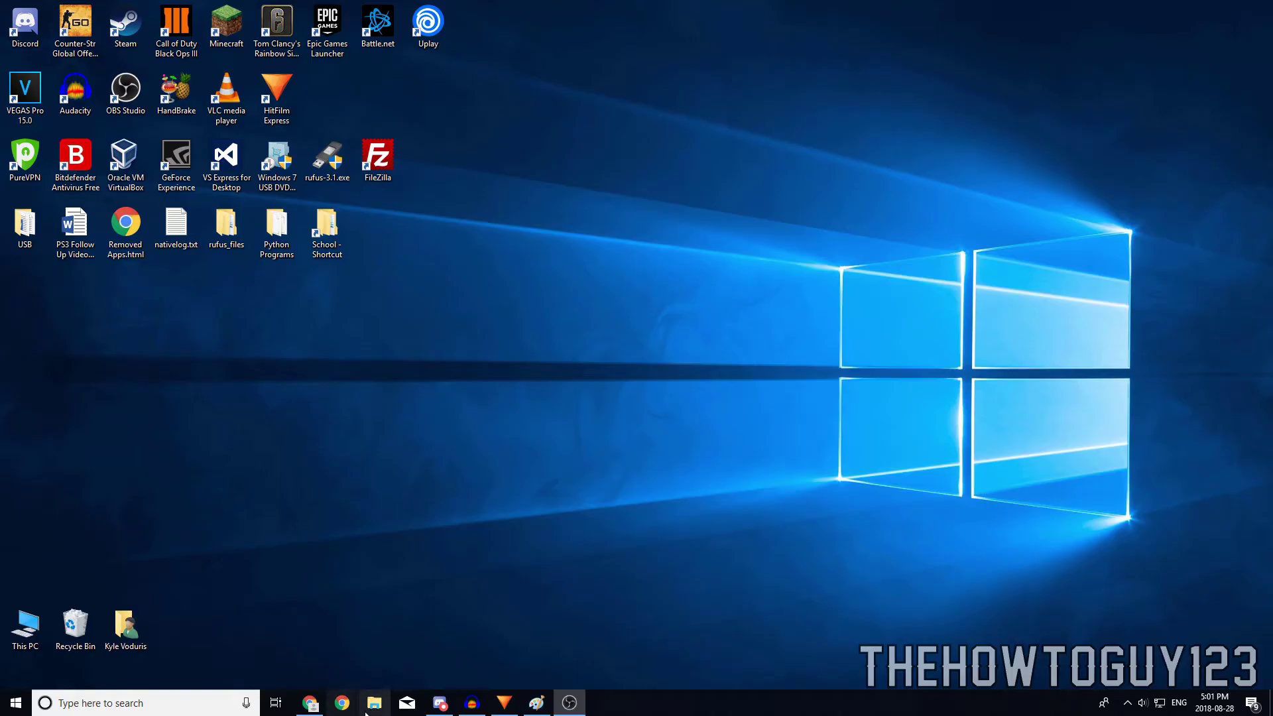
Start Disk Cleanup for the SSD (C:) drive from its properties in File Explorer's This PC view.
left_click(374, 702)
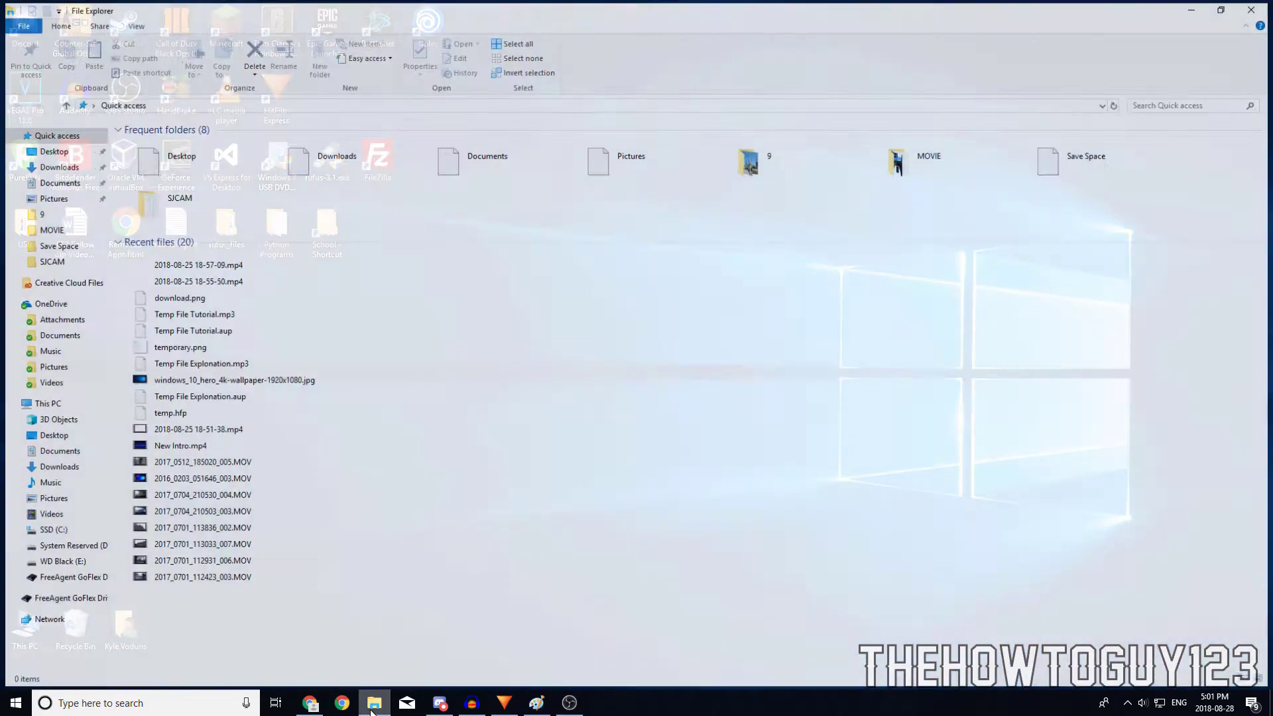
left_click(70, 410)
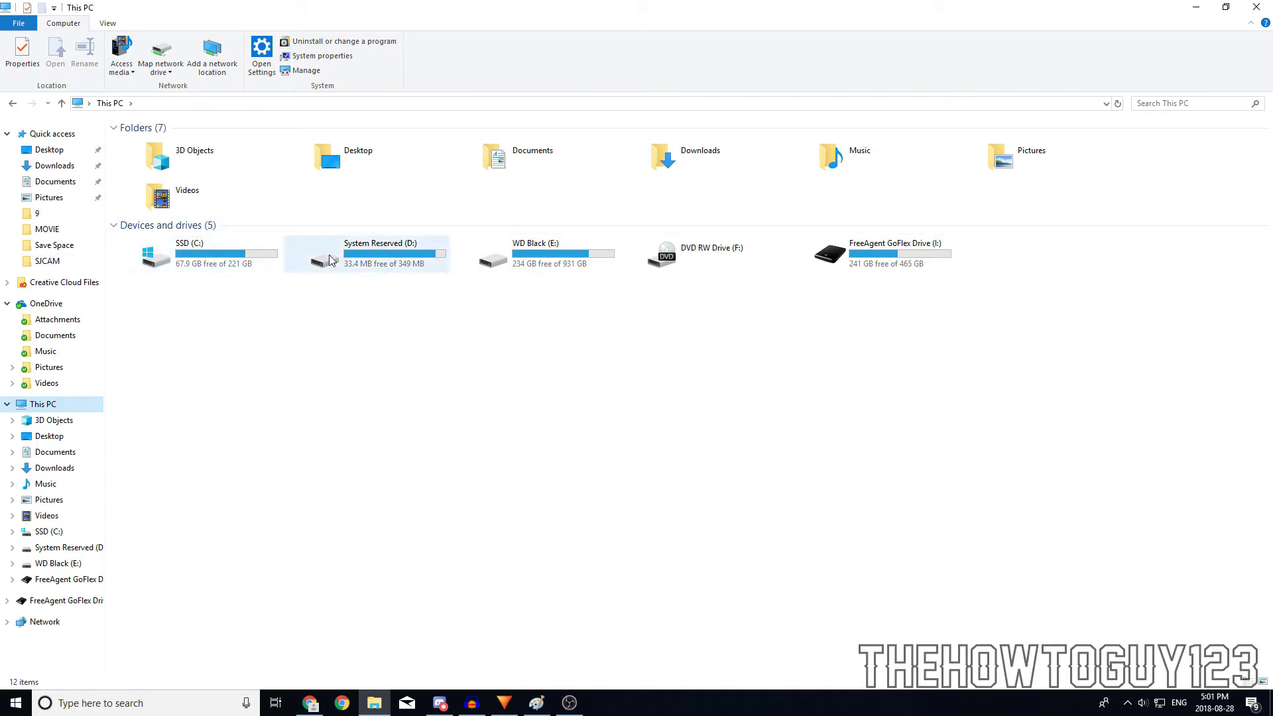
left_click(190, 252)
right_click(186, 250)
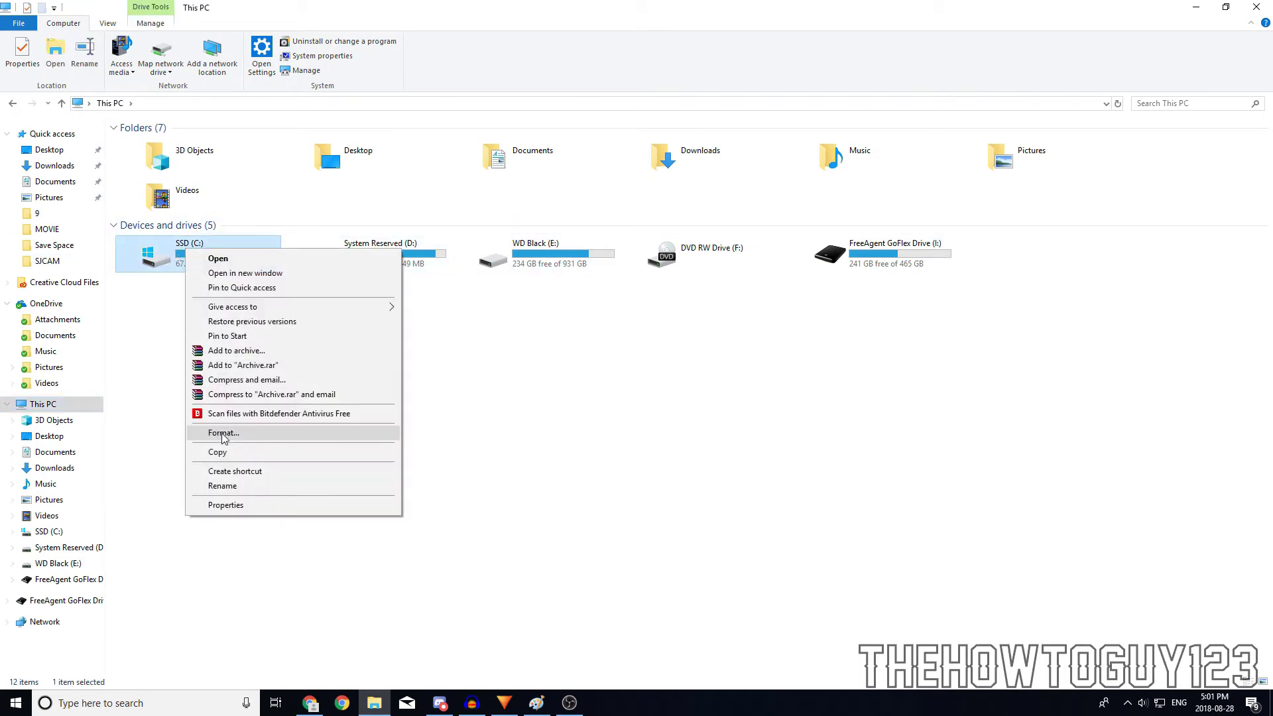
left_click(225, 504)
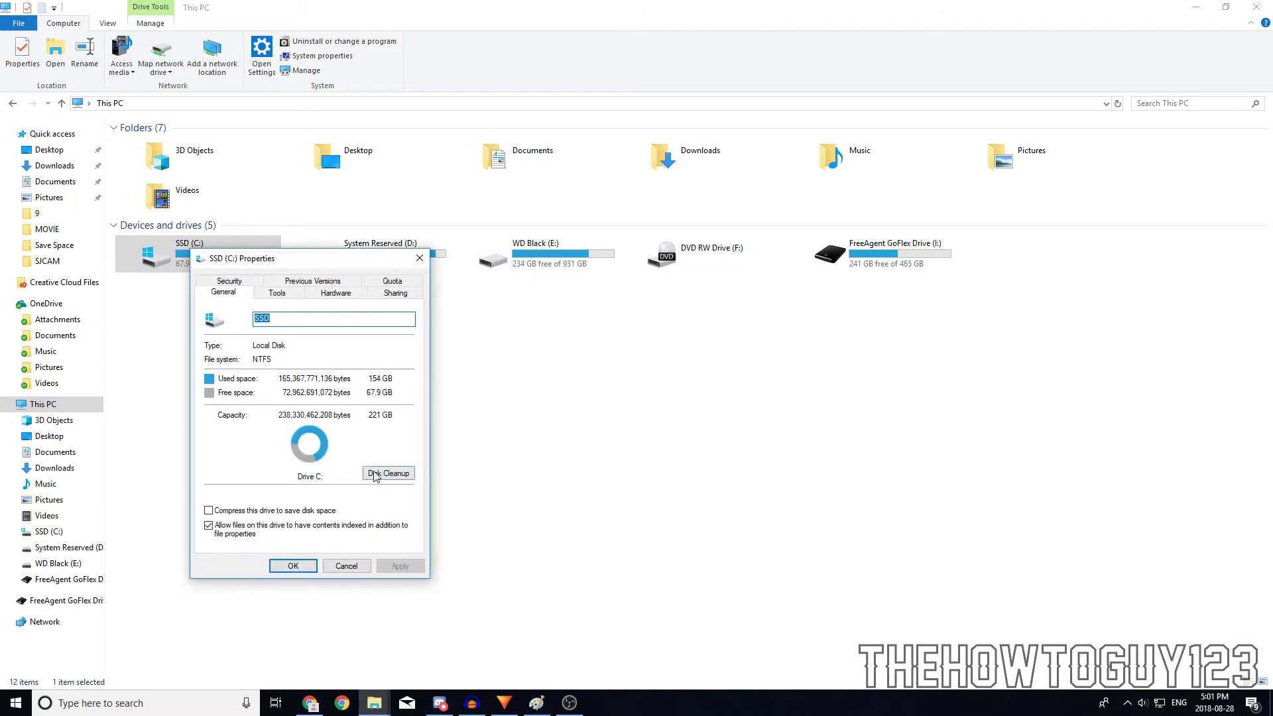
left_click(391, 474)
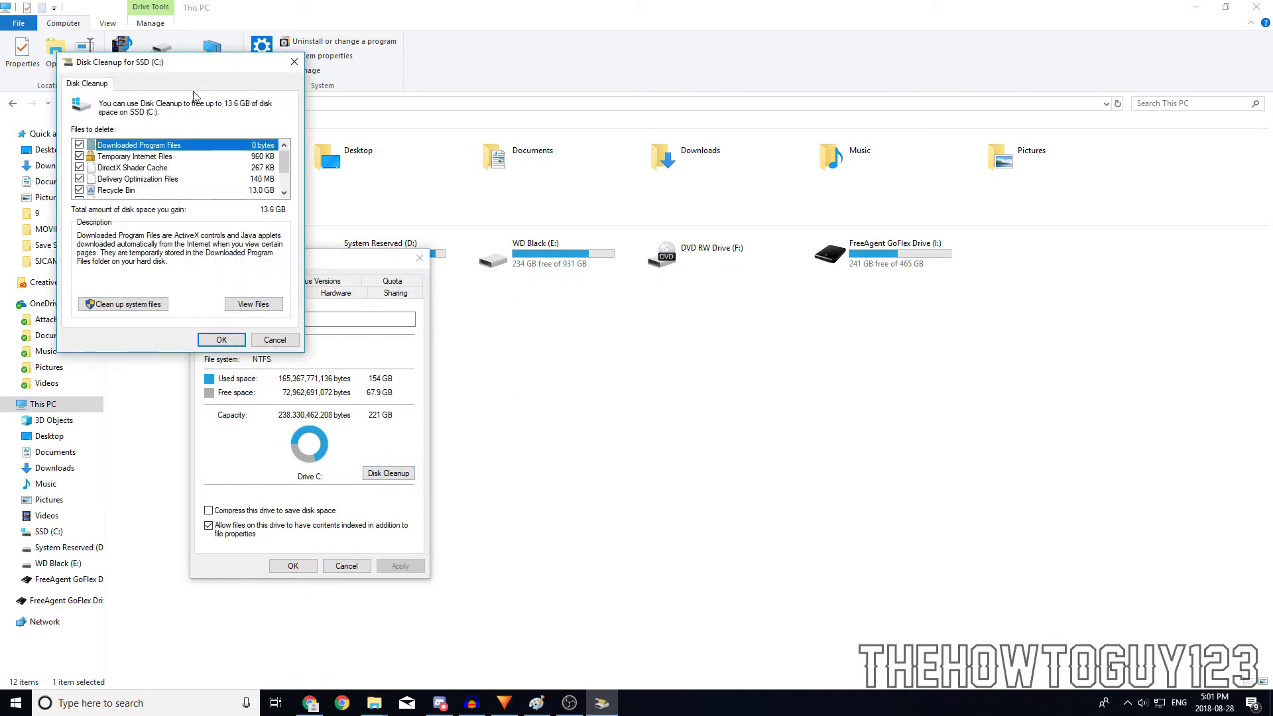
Move the Disk Cleanup window to the middle of the desktop, minimize File Explorer and close the drive's properties.
left_click_drag(167, 68, 563, 246)
left_click(1195, 7)
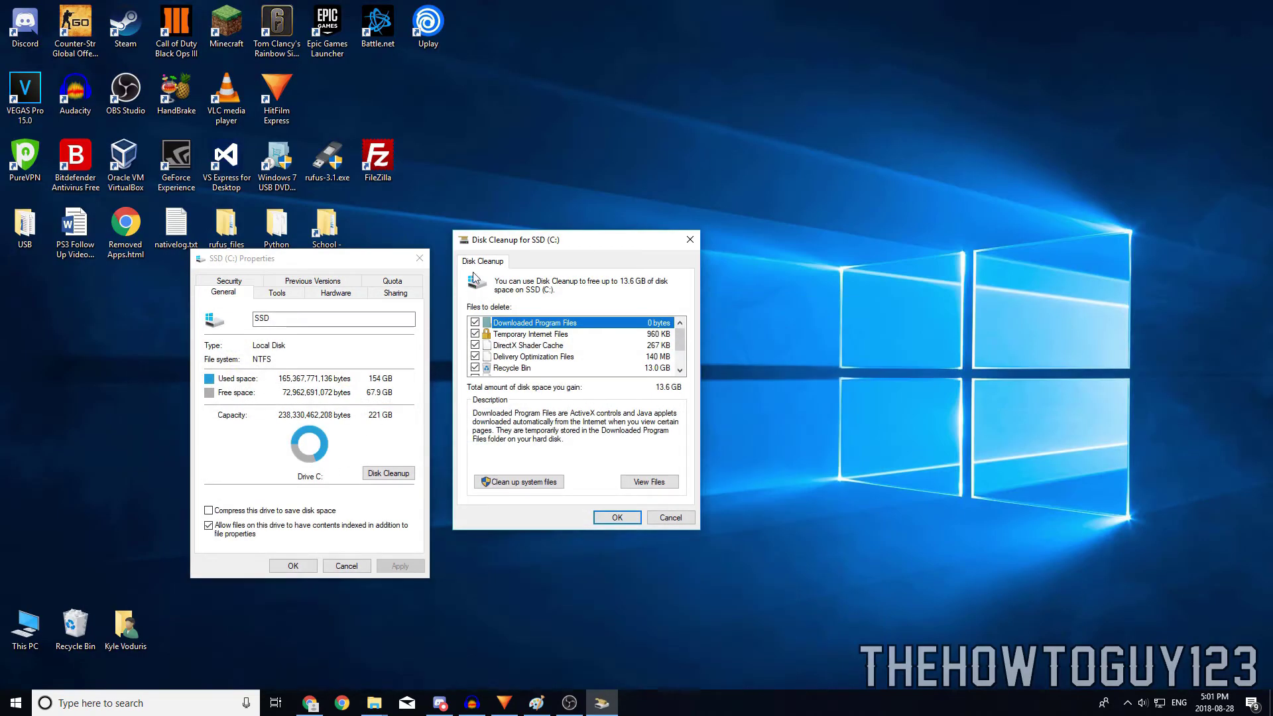
left_click(418, 260)
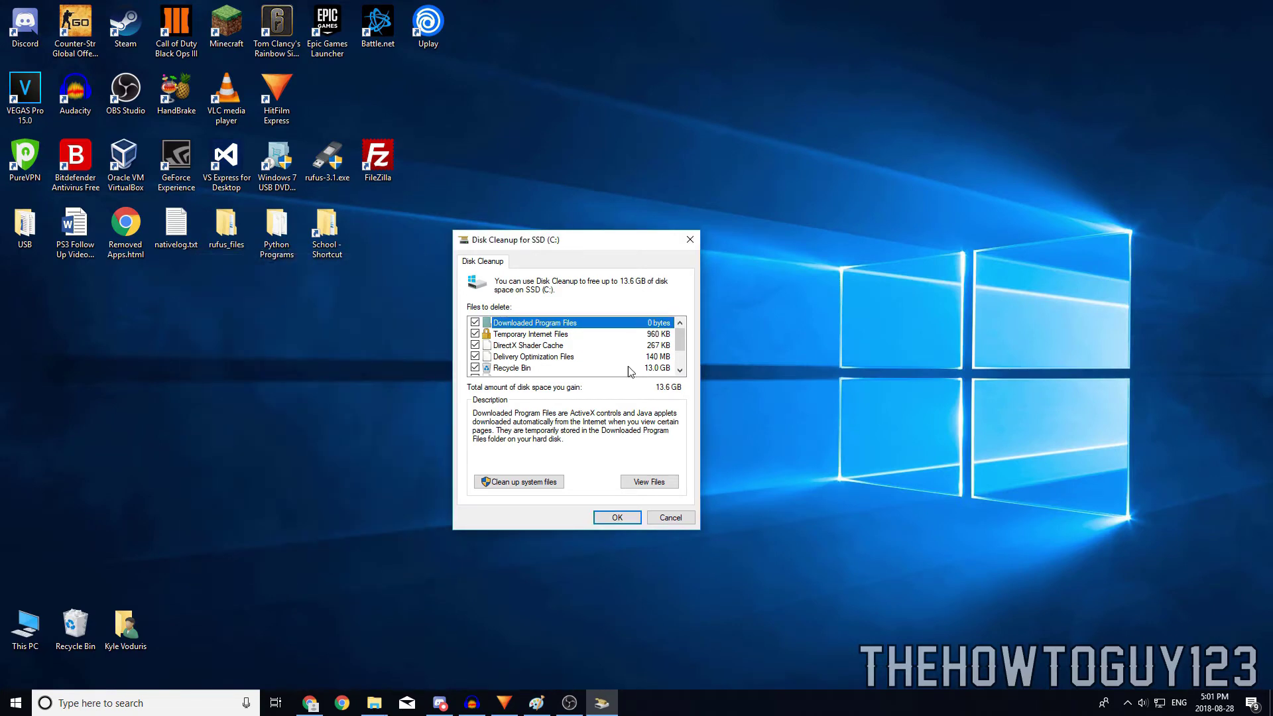
Examine the file categories offered for deletion in Disk Cleanup for SSD (C:).
left_click(679, 370)
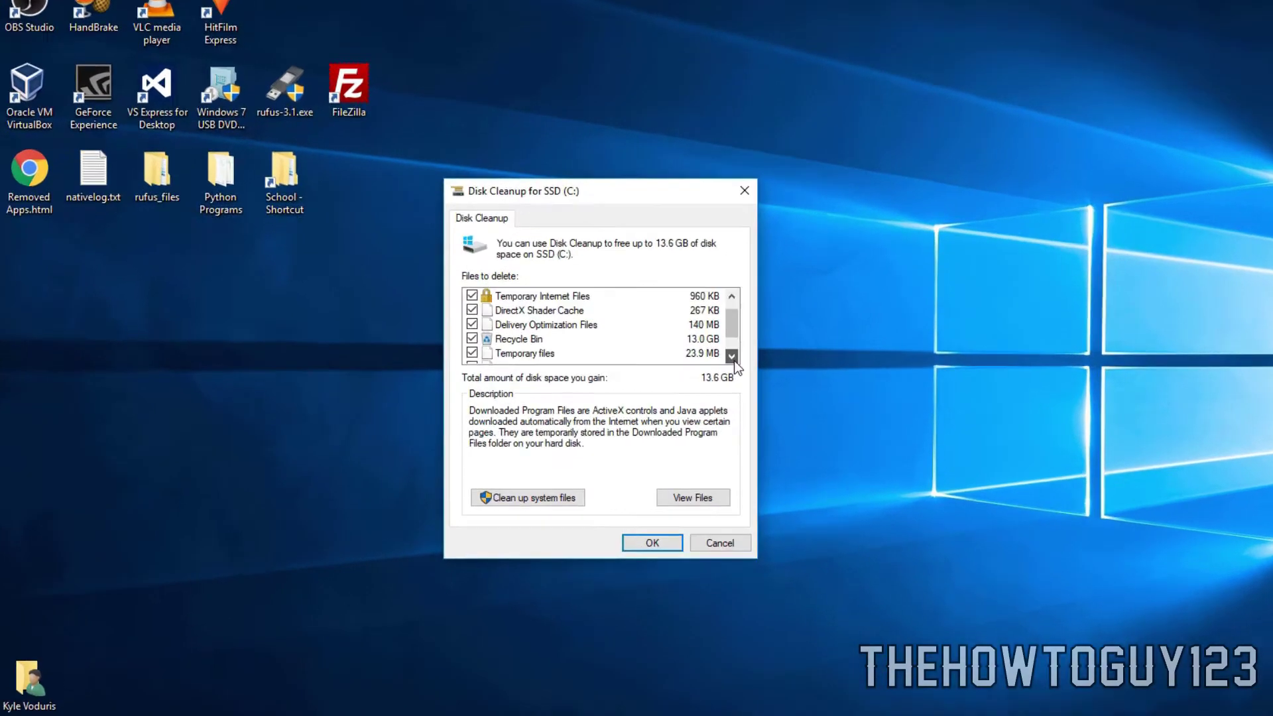
left_click(732, 356)
left_click(732, 356)
left_click(732, 295)
left_click(732, 295)
left_click(731, 295)
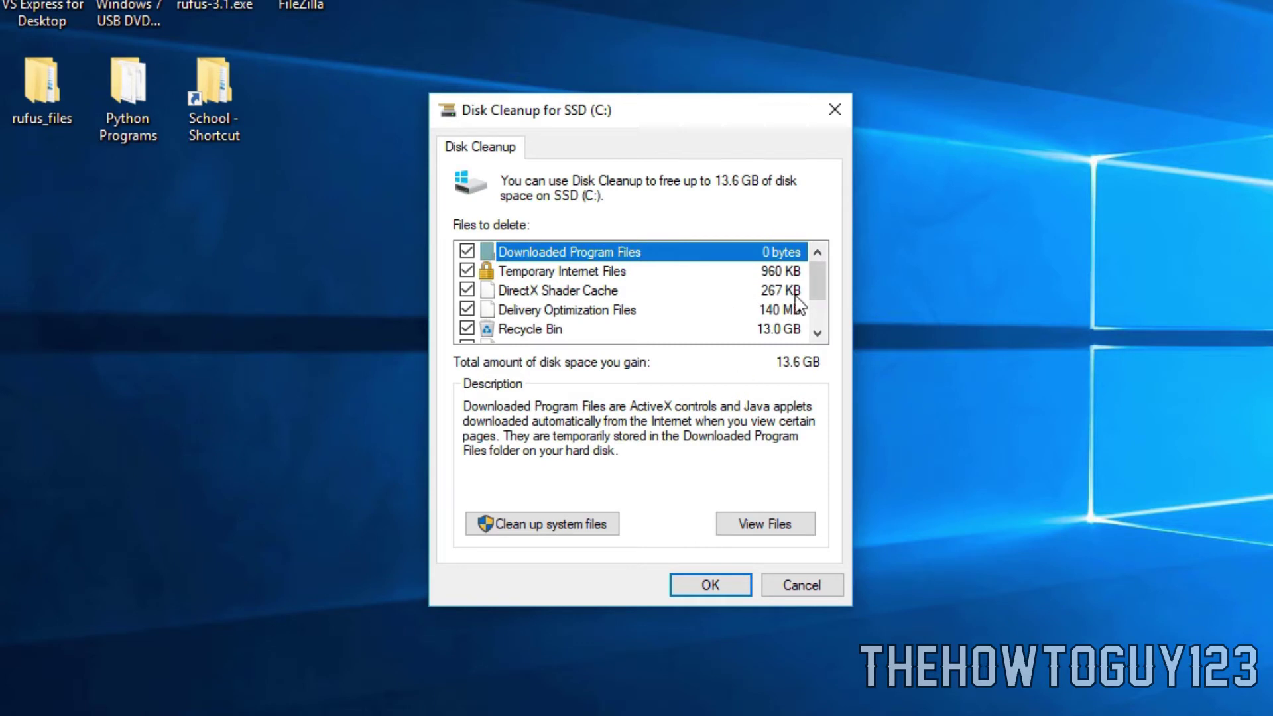
Rescan SSD (C:) in Disk Cleanup with system files included.
left_click(817, 333)
left_click(818, 333)
left_click(817, 334)
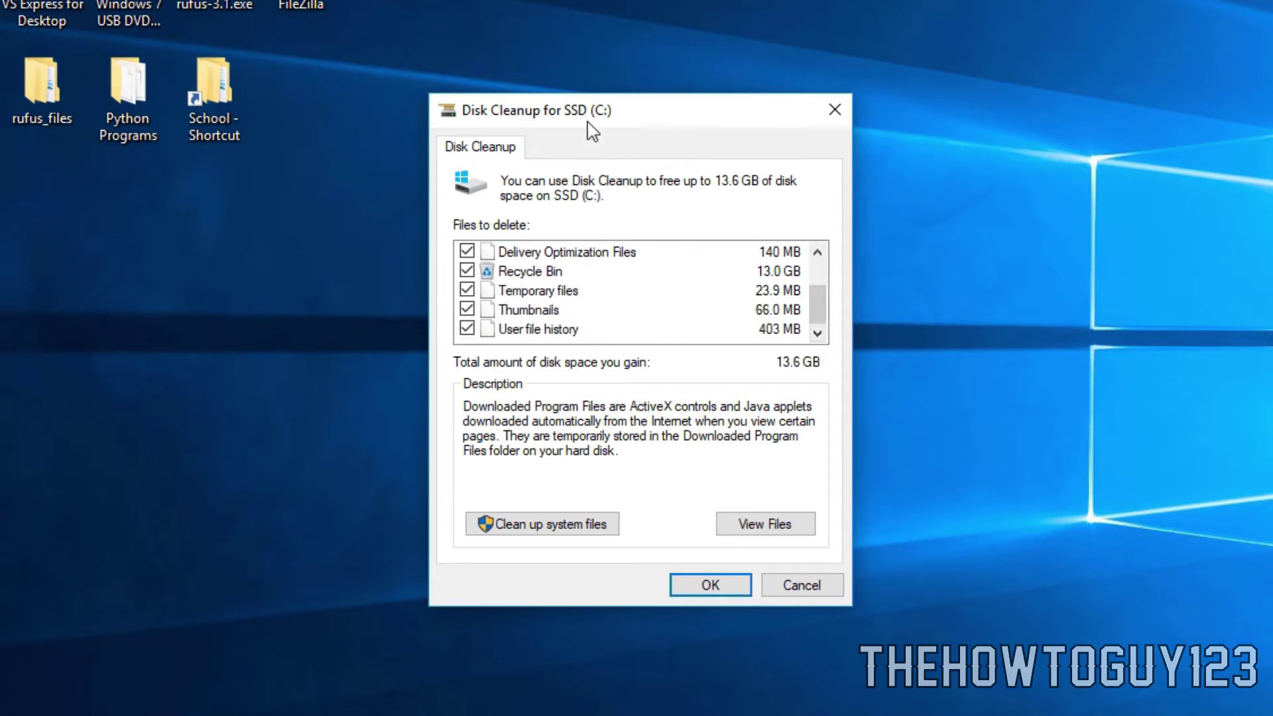
left_click(517, 524)
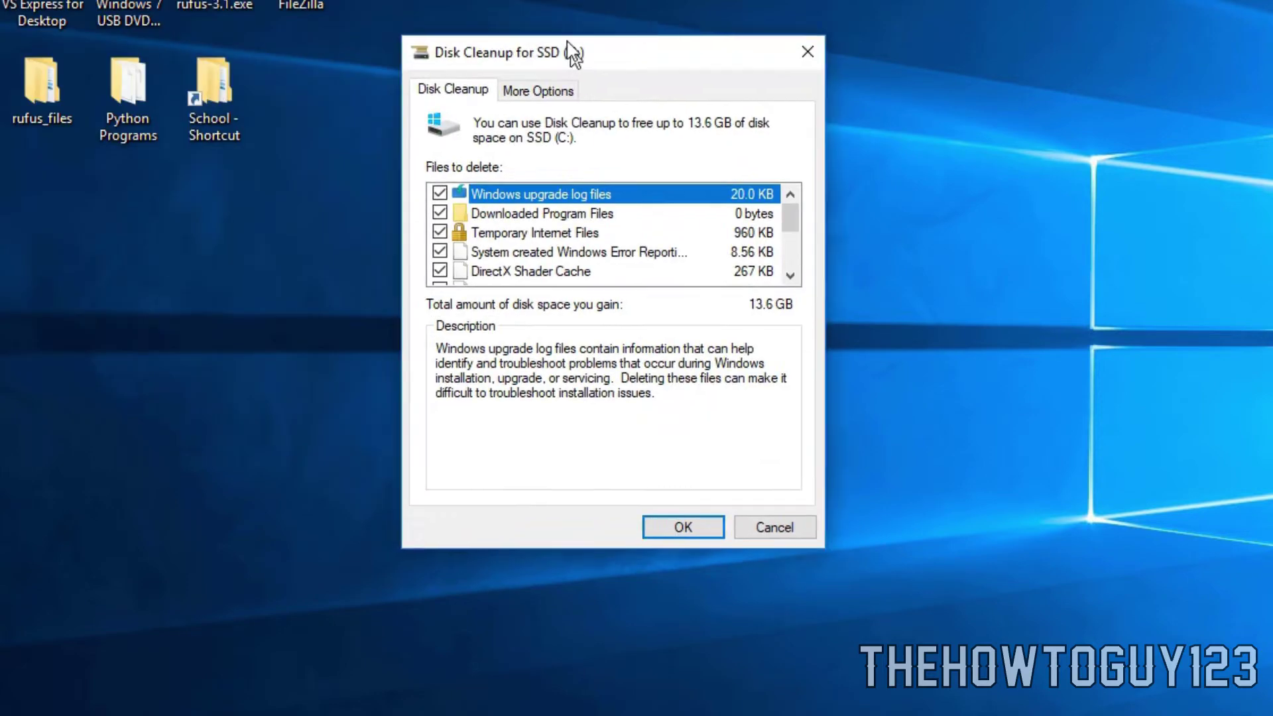
Examine the full list of deletable file categories, including the system file entries, and which ones are checked.
scroll(768, 291, "down", 1)
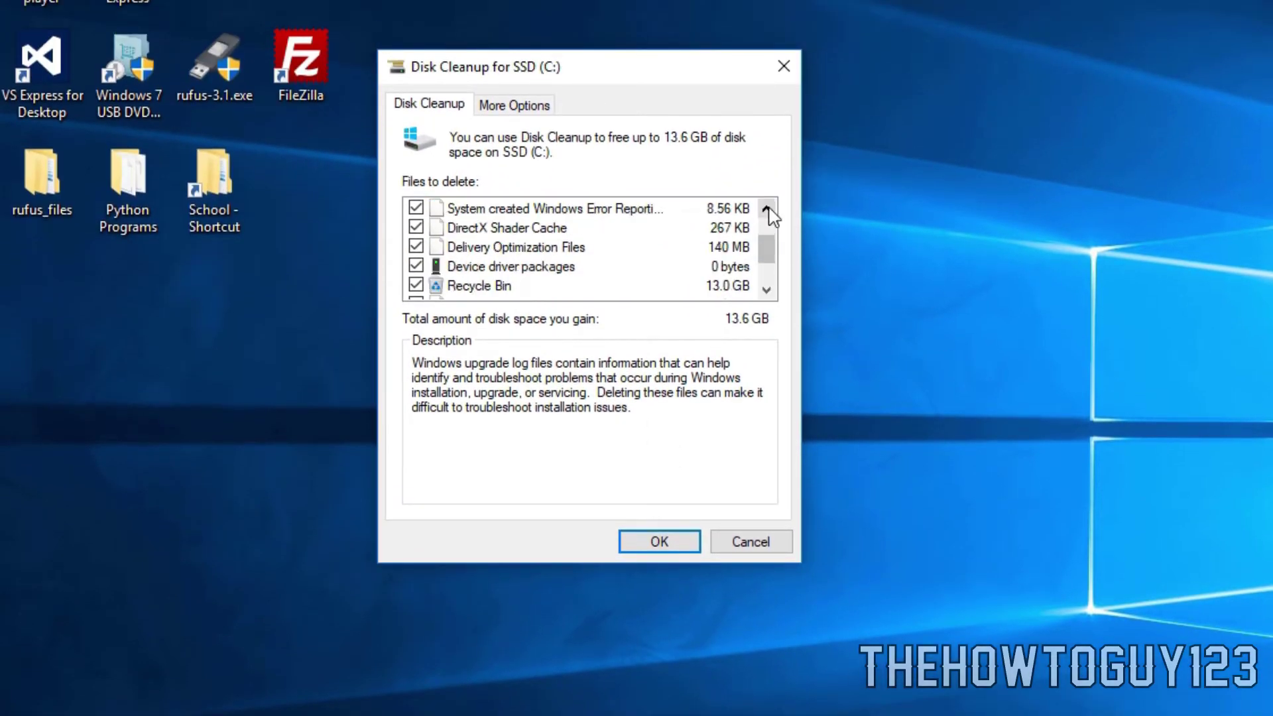
double_click(767, 290)
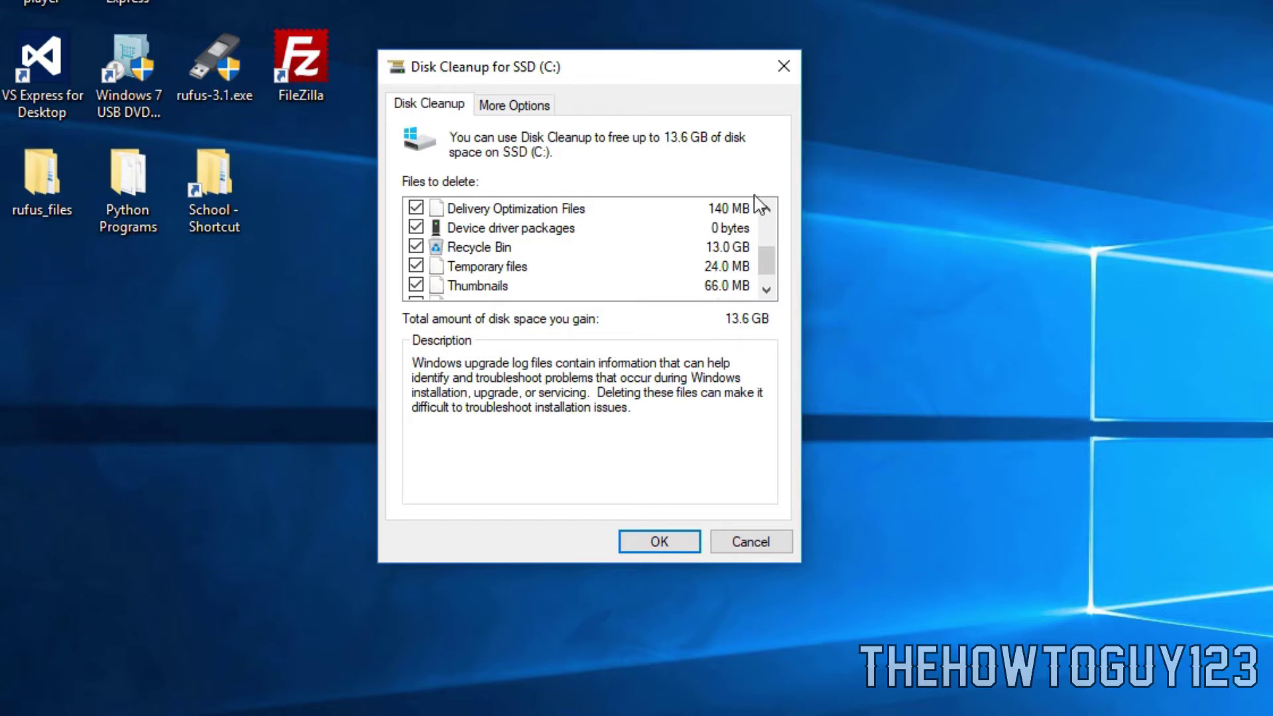
scroll(776, 228, "up", 2)
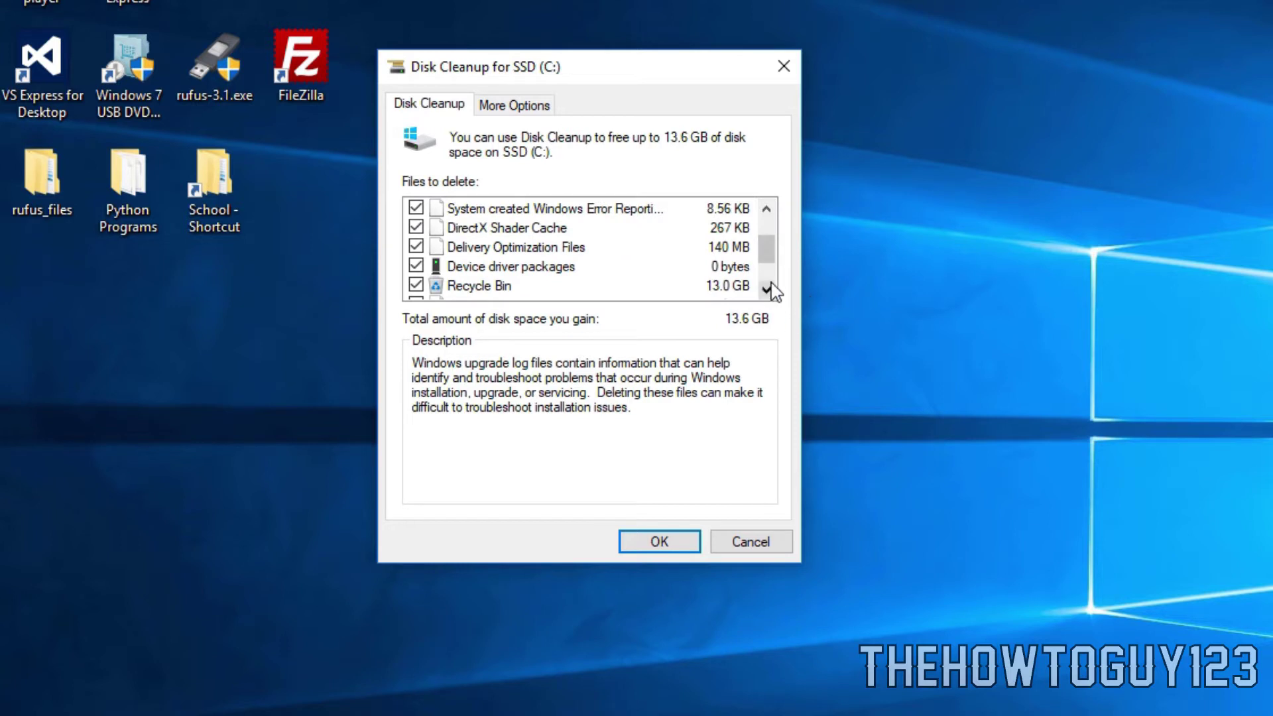
scroll(767, 287, "down", 3)
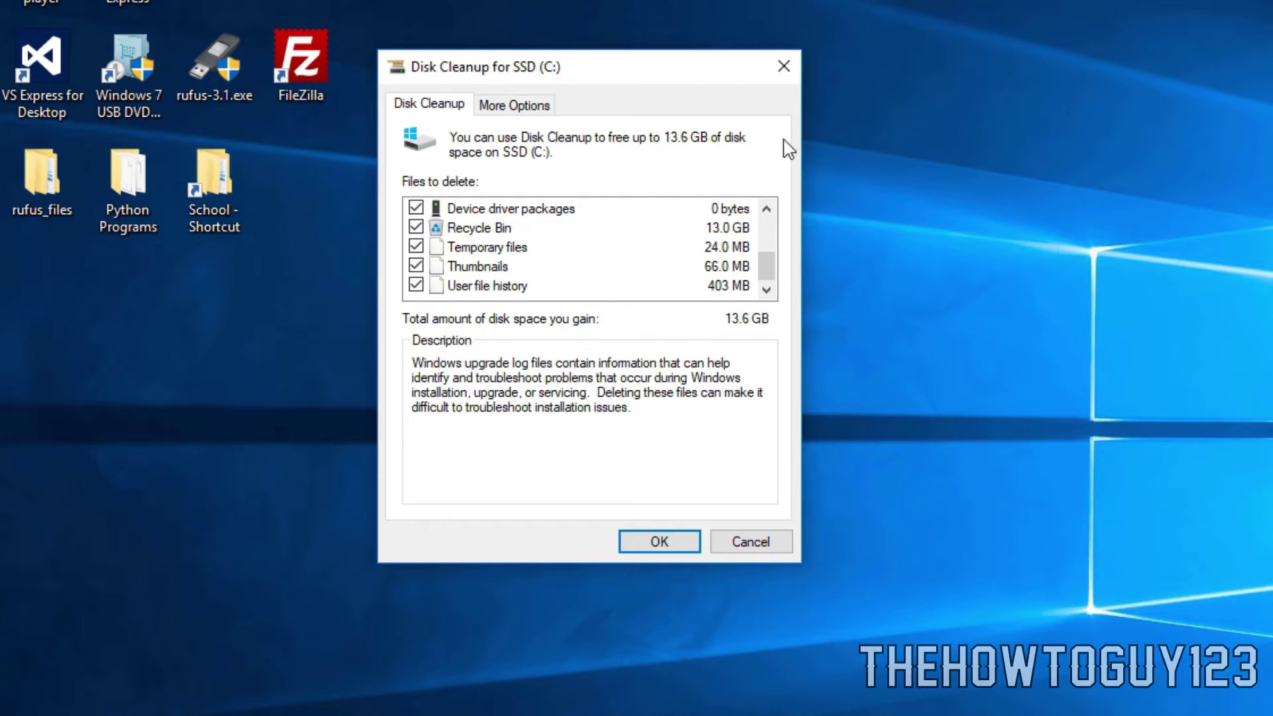
left_click(766, 209)
left_click(765, 209)
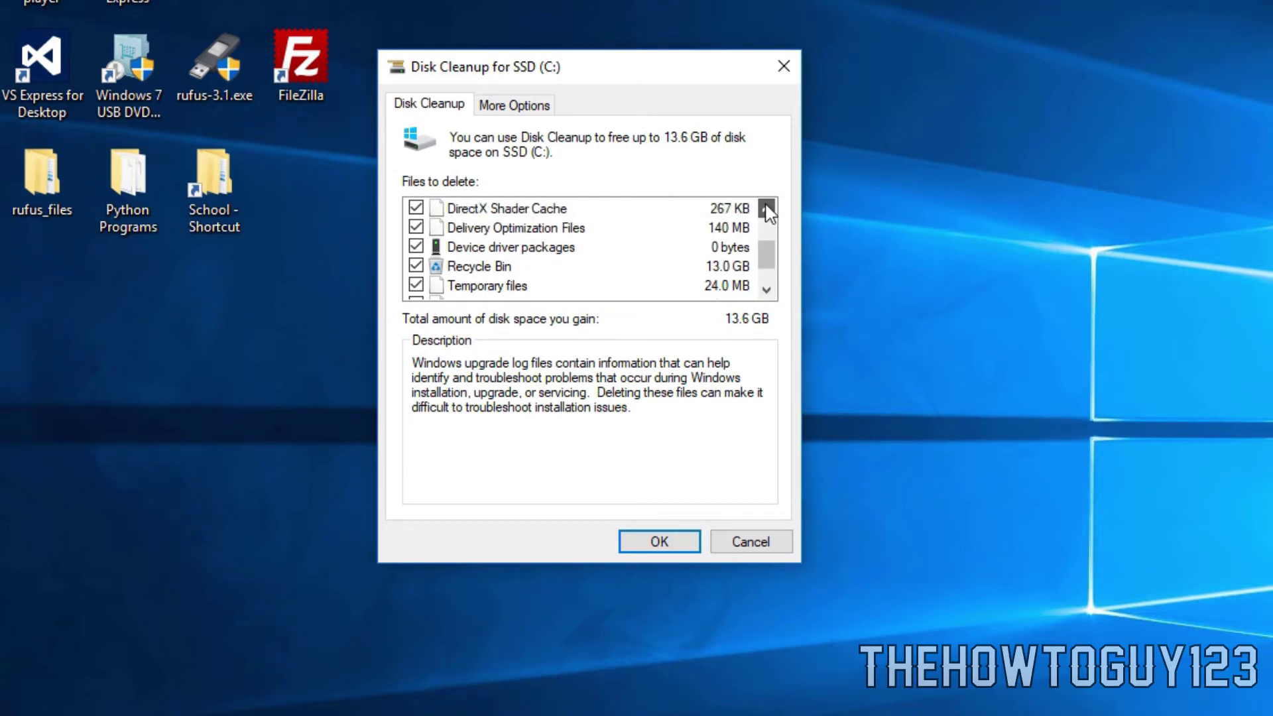
left_click(765, 210)
left_click(765, 209)
left_click(766, 209)
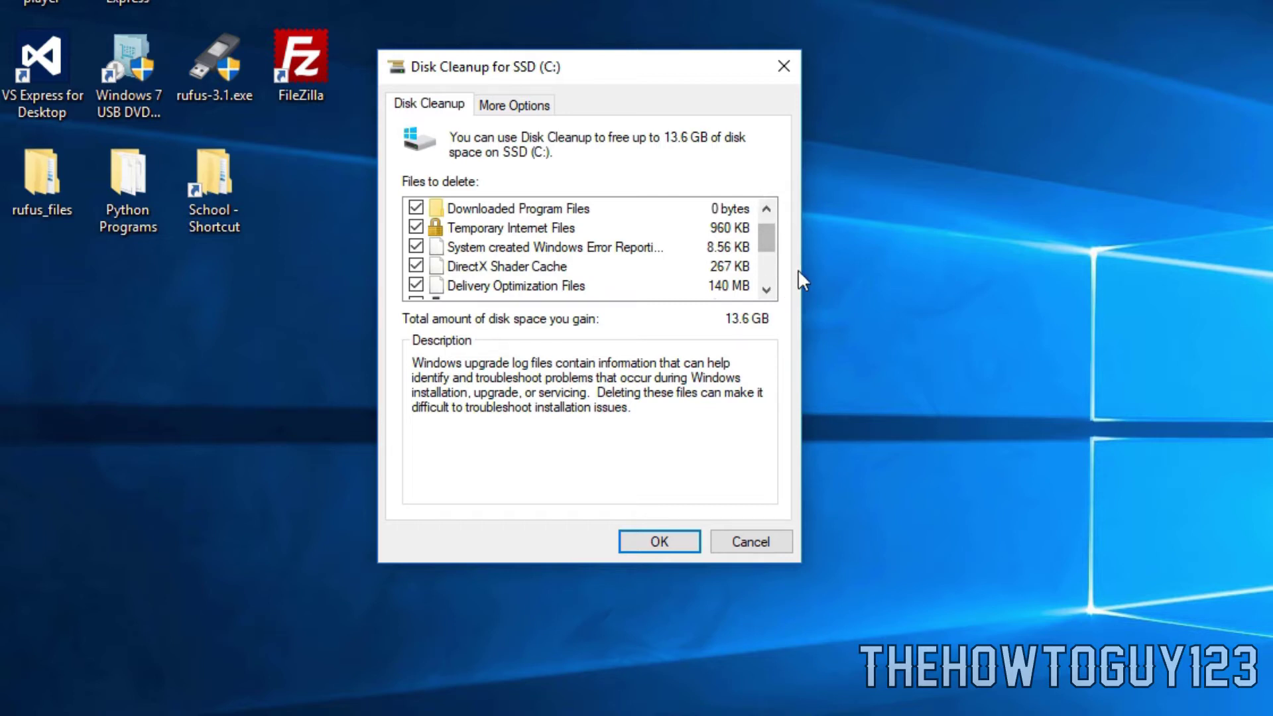
left_click(766, 289)
left_click(766, 290)
left_click(766, 290)
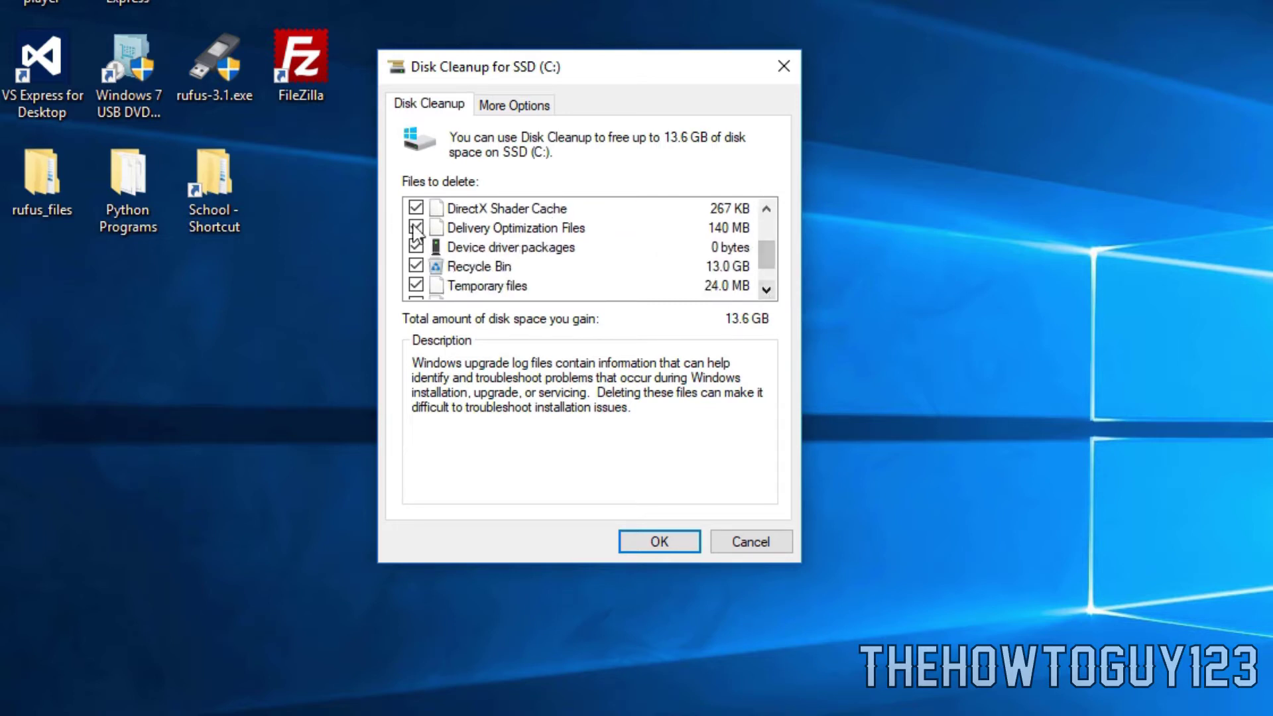
left_click(767, 211)
left_click(767, 210)
left_click(767, 211)
left_click(764, 290)
left_click(764, 290)
left_click(764, 289)
left_click(763, 290)
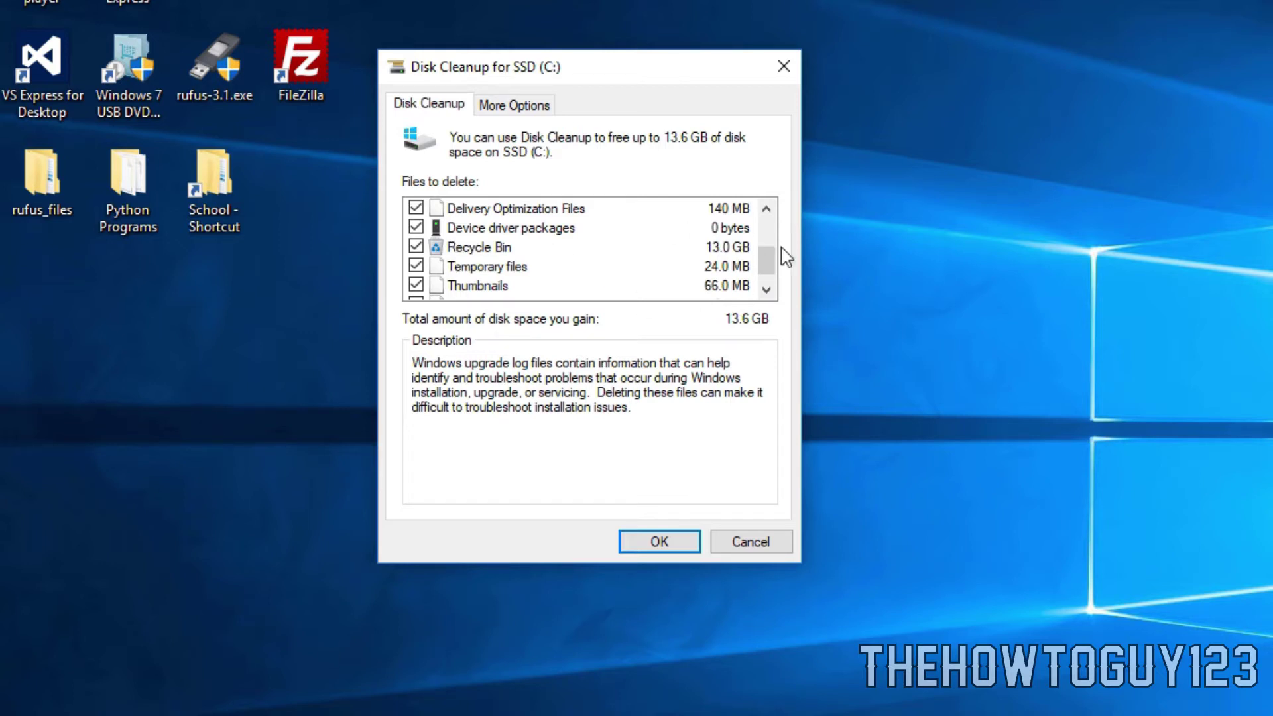
left_click(766, 209)
left_click(766, 209)
left_click(766, 209)
left_click(766, 208)
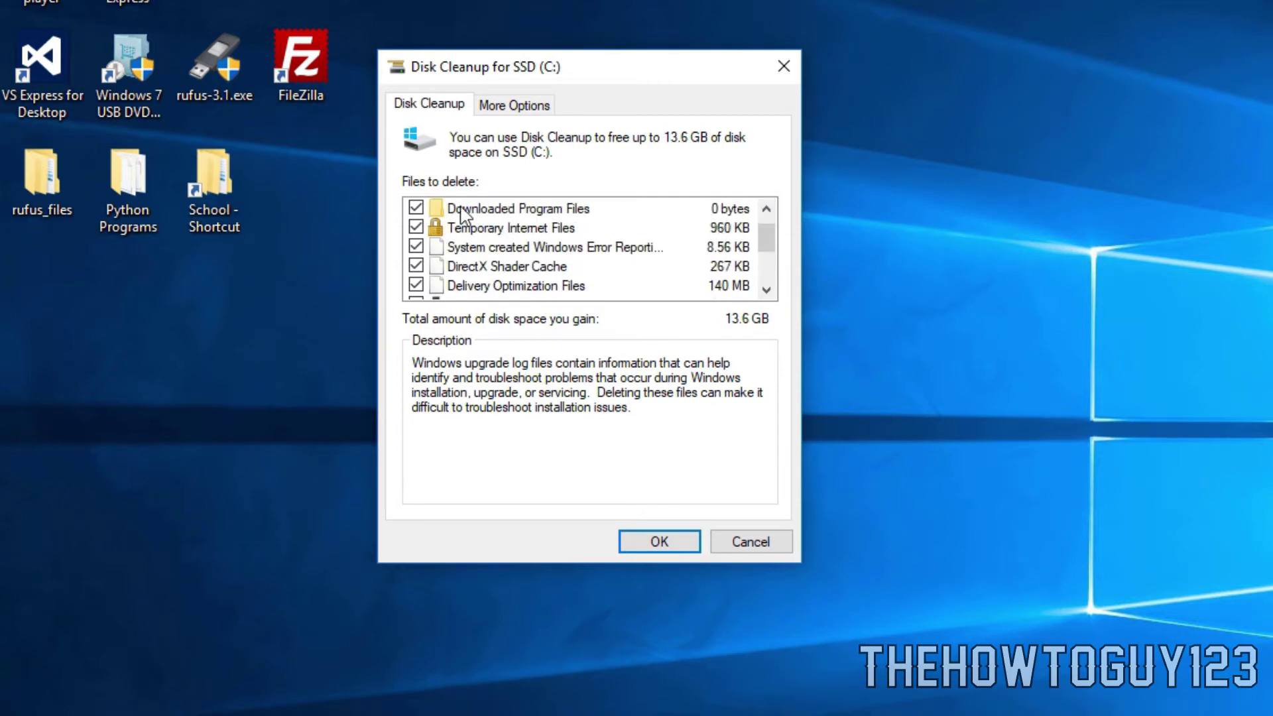
left_click(766, 289)
left_click(766, 289)
left_click(766, 289)
left_click(766, 289)
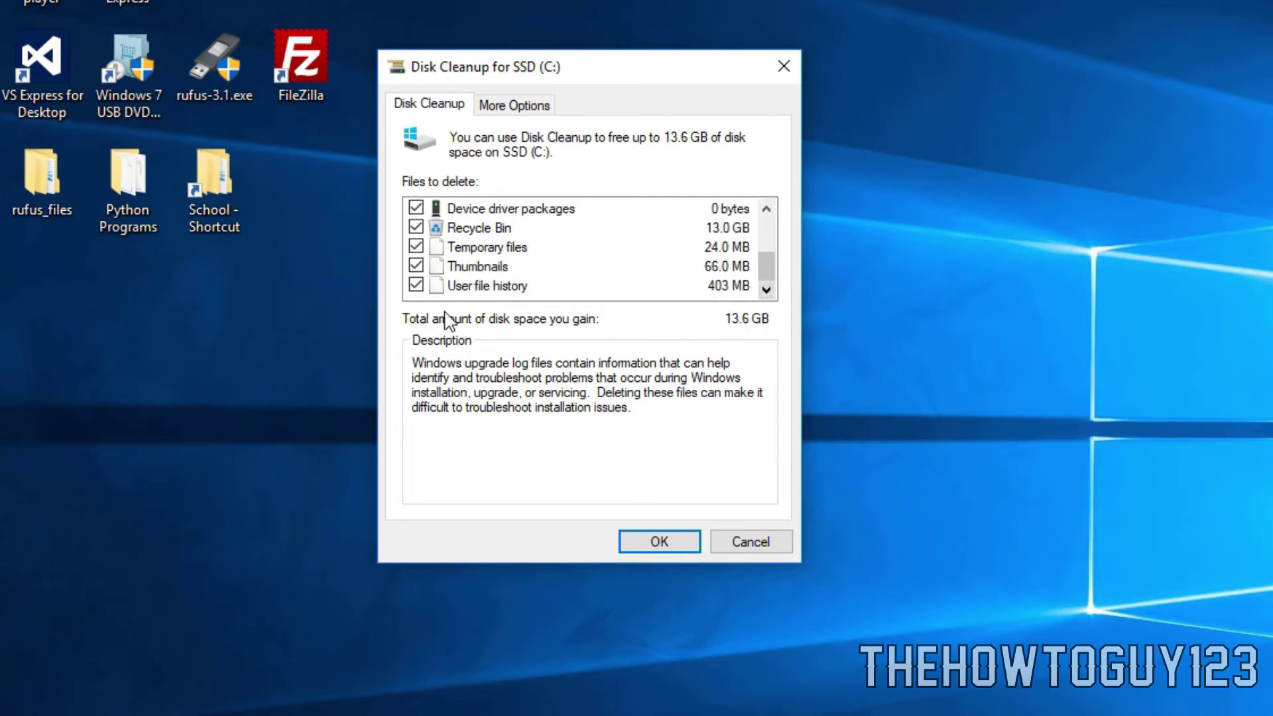
Run the cleanup of SSD (C:) and permanently delete all checked file categories.
left_click(766, 209)
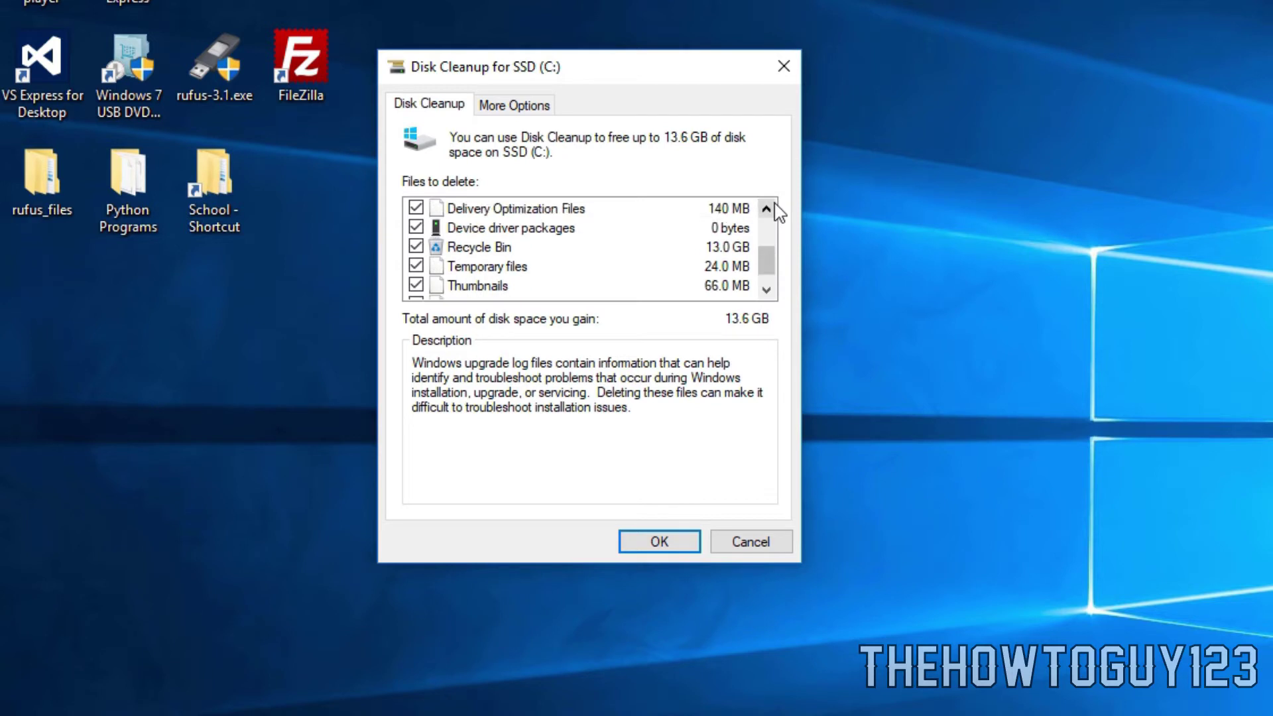
left_click(767, 209)
left_click(766, 209)
left_click(675, 540)
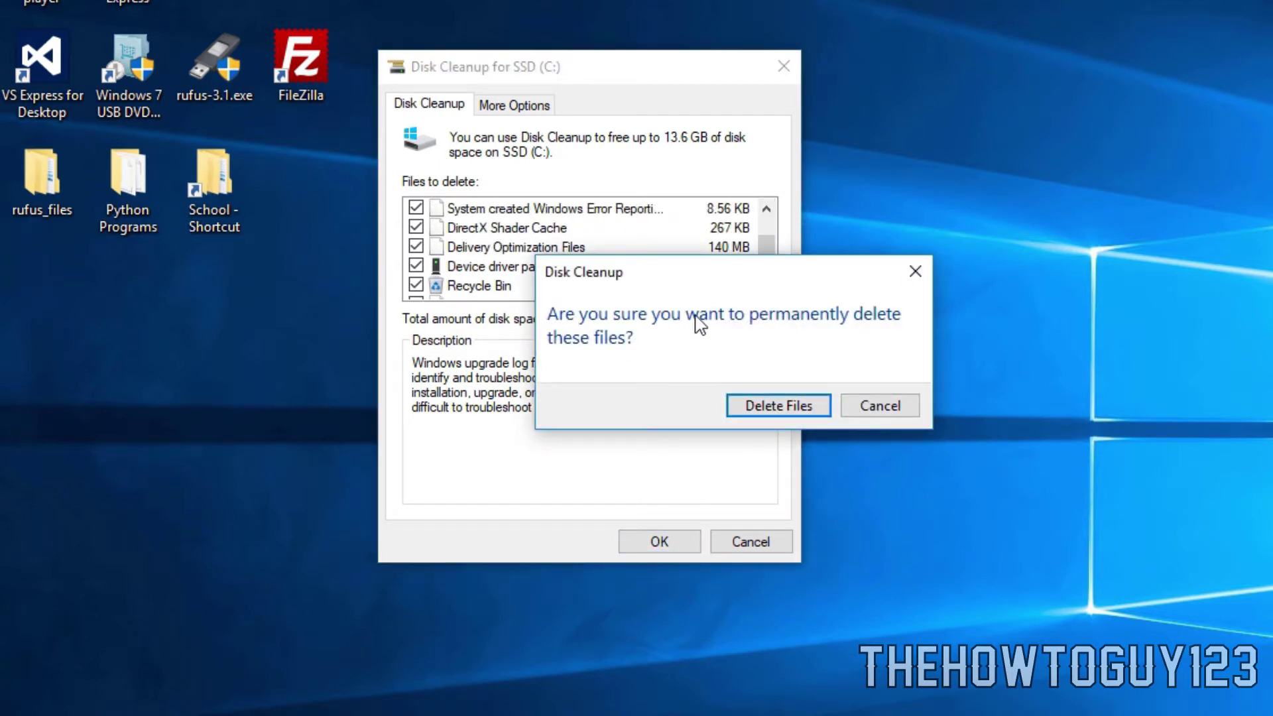
left_click(777, 406)
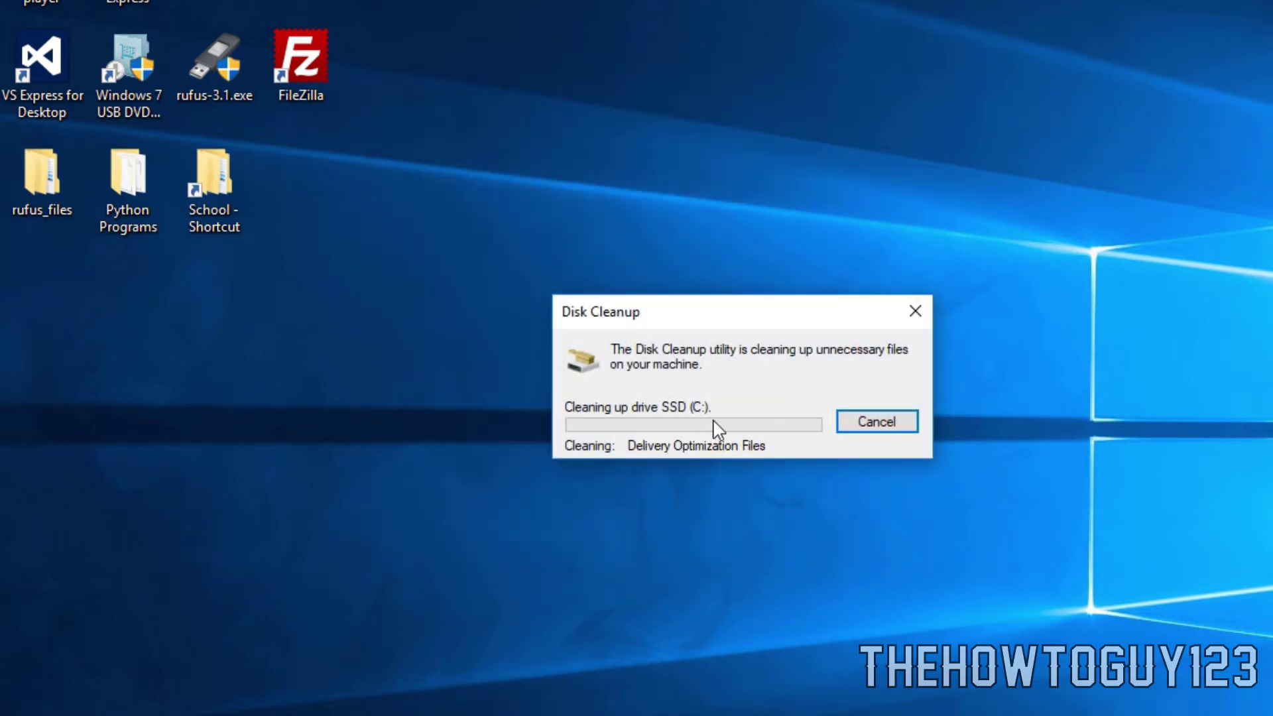
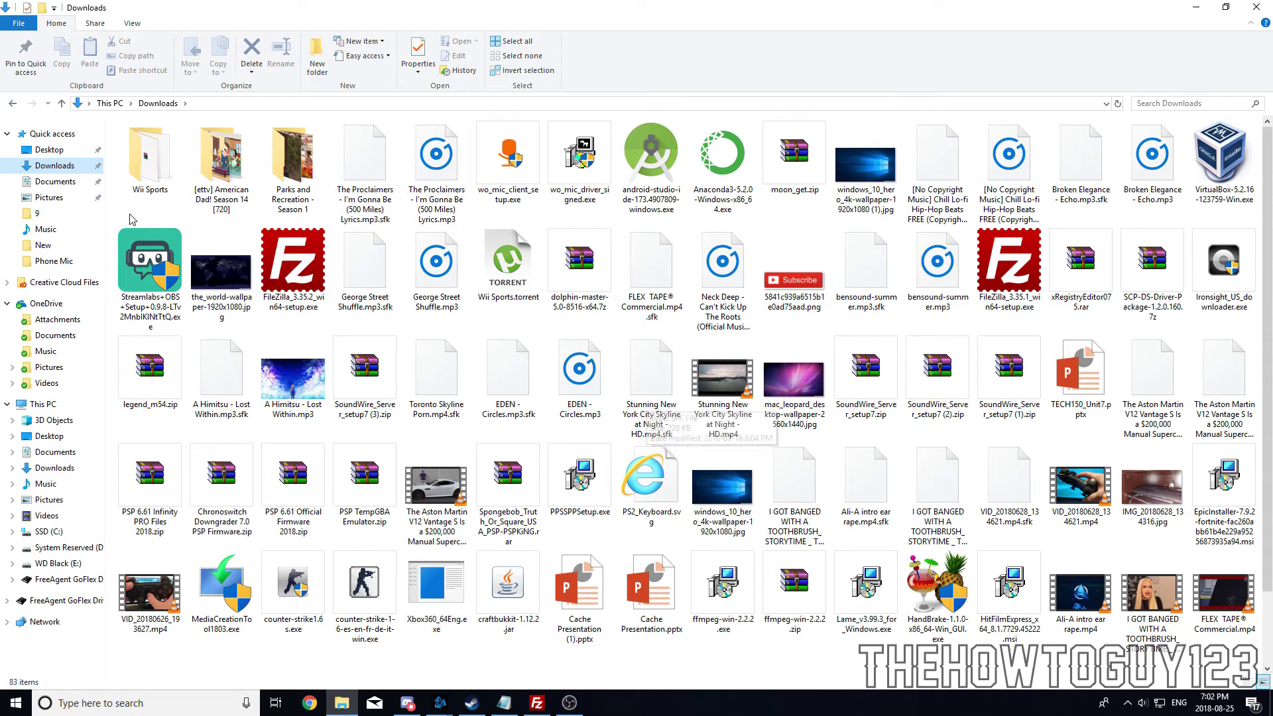
Delete the Streamlabs OBS setup, Ironsight_US_downloader.exe and FileZilla_3.35.1_win64-setup.exe from the Downloads folder.
left_click(152, 285)
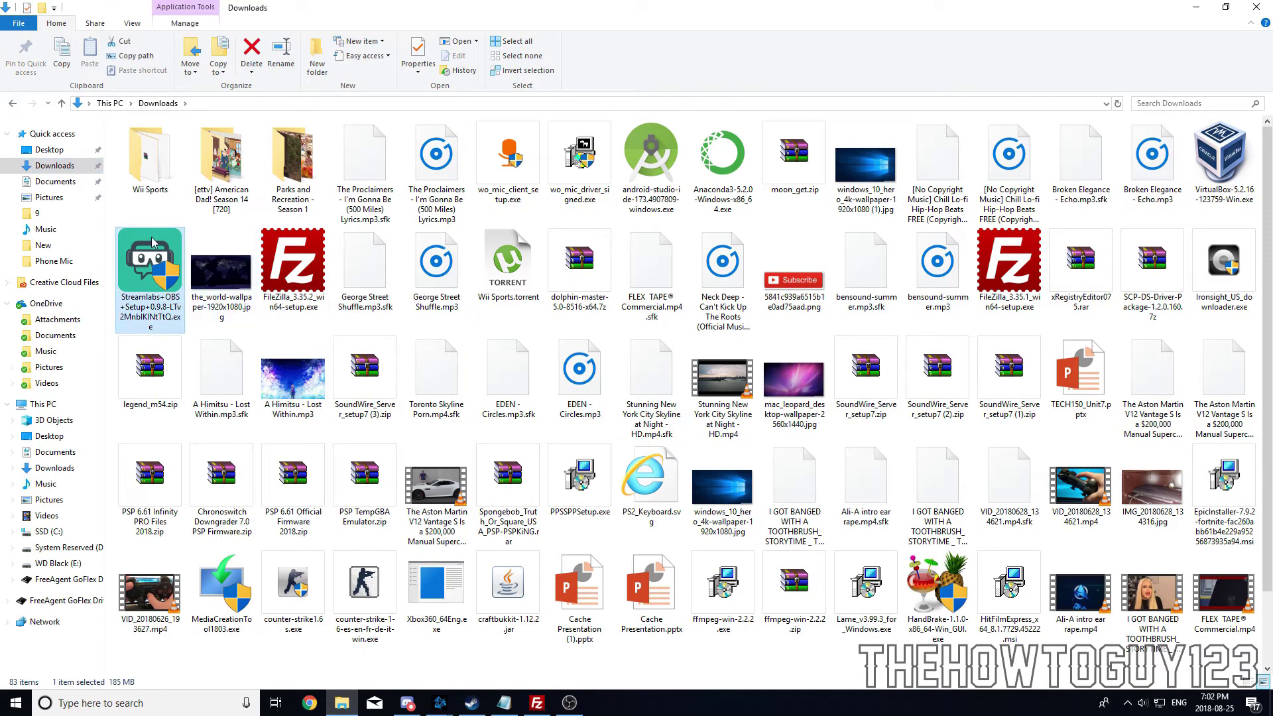
left_click_drag(120, 287, 134, 311)
key("Delete")
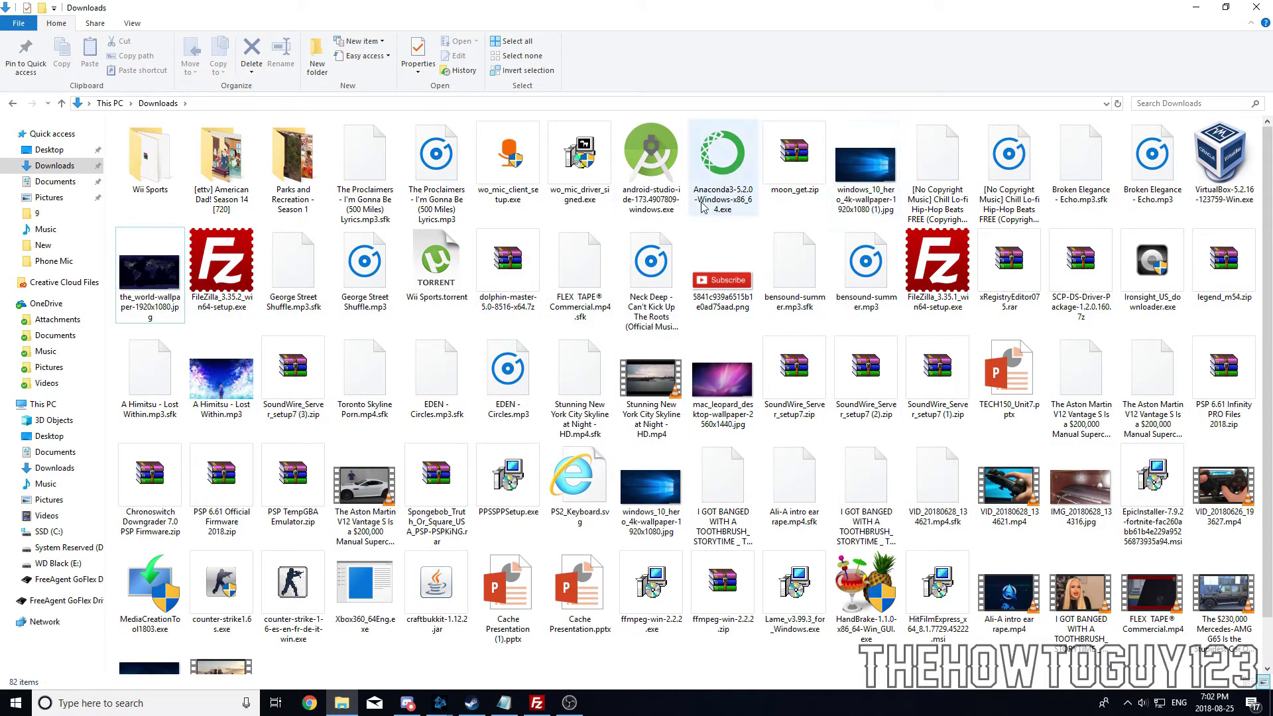
left_click(1148, 261)
key("Delete")
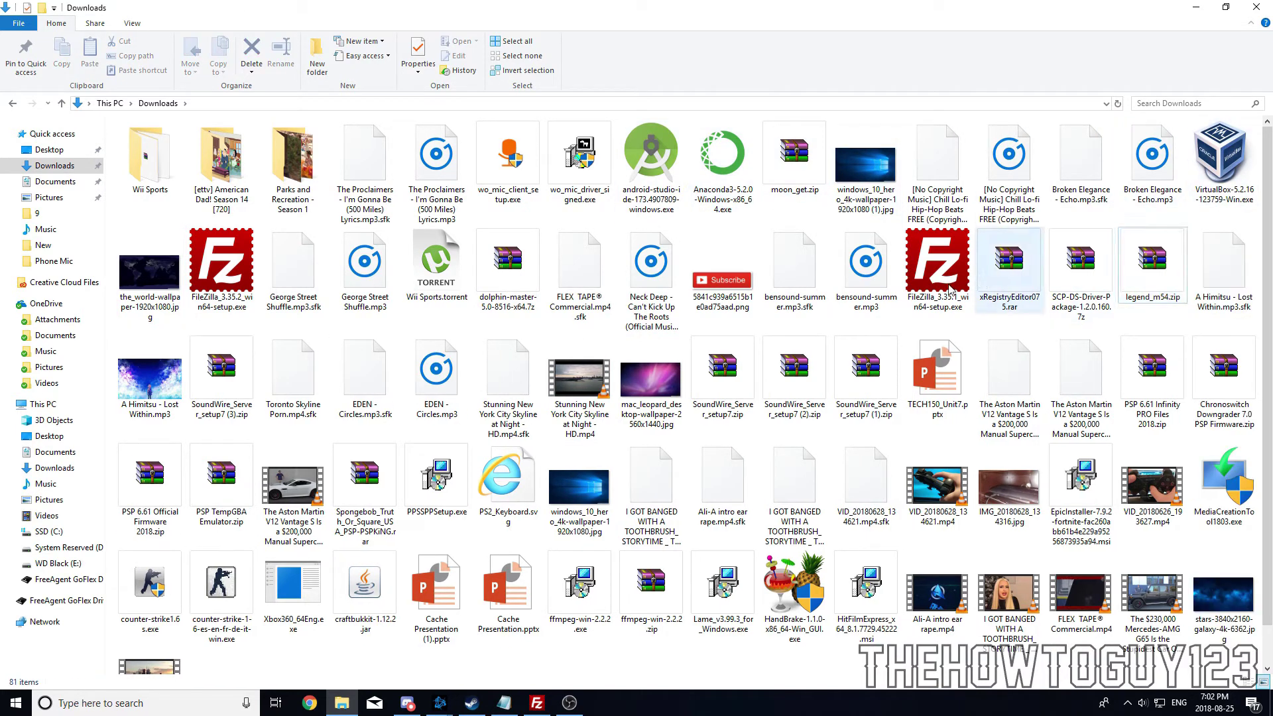
left_click(953, 283)
key("Delete")
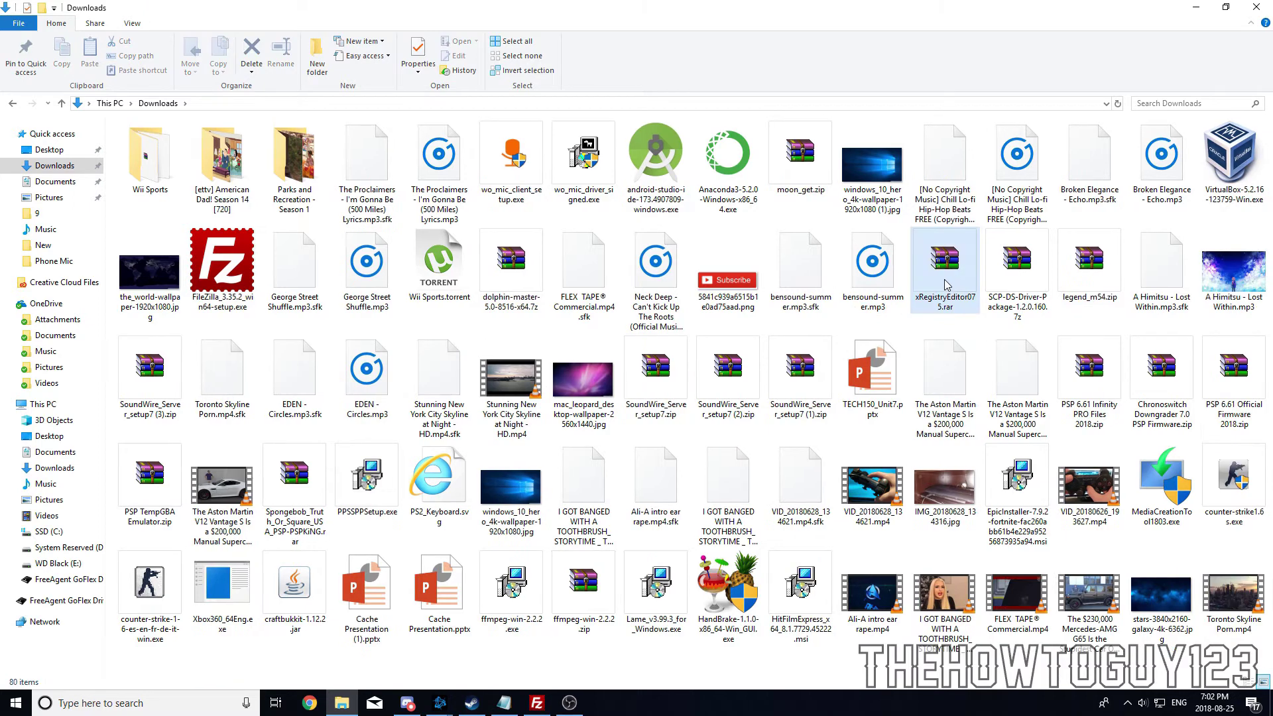
Delete Wii Sports.torrent and the Wii Sports folder from the Downloads folder.
left_click(436, 273)
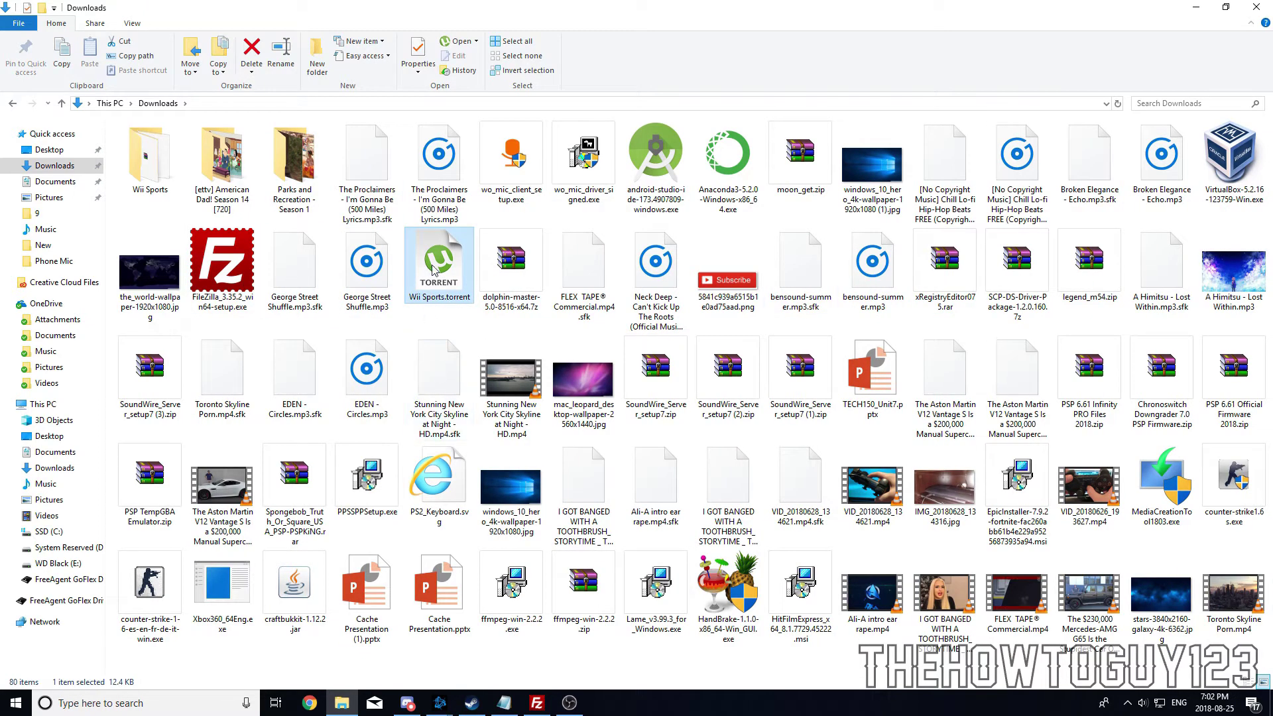
key("Delete")
left_click(151, 174)
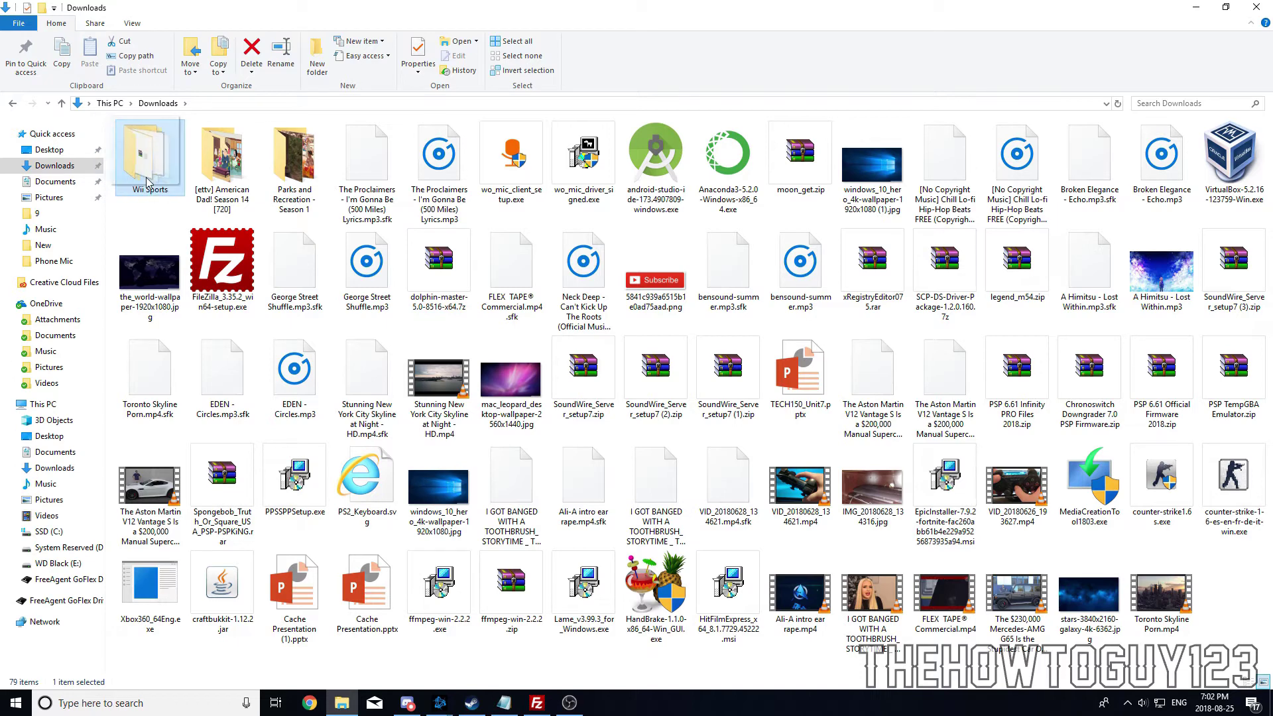
key("Delete")
left_click(439, 159)
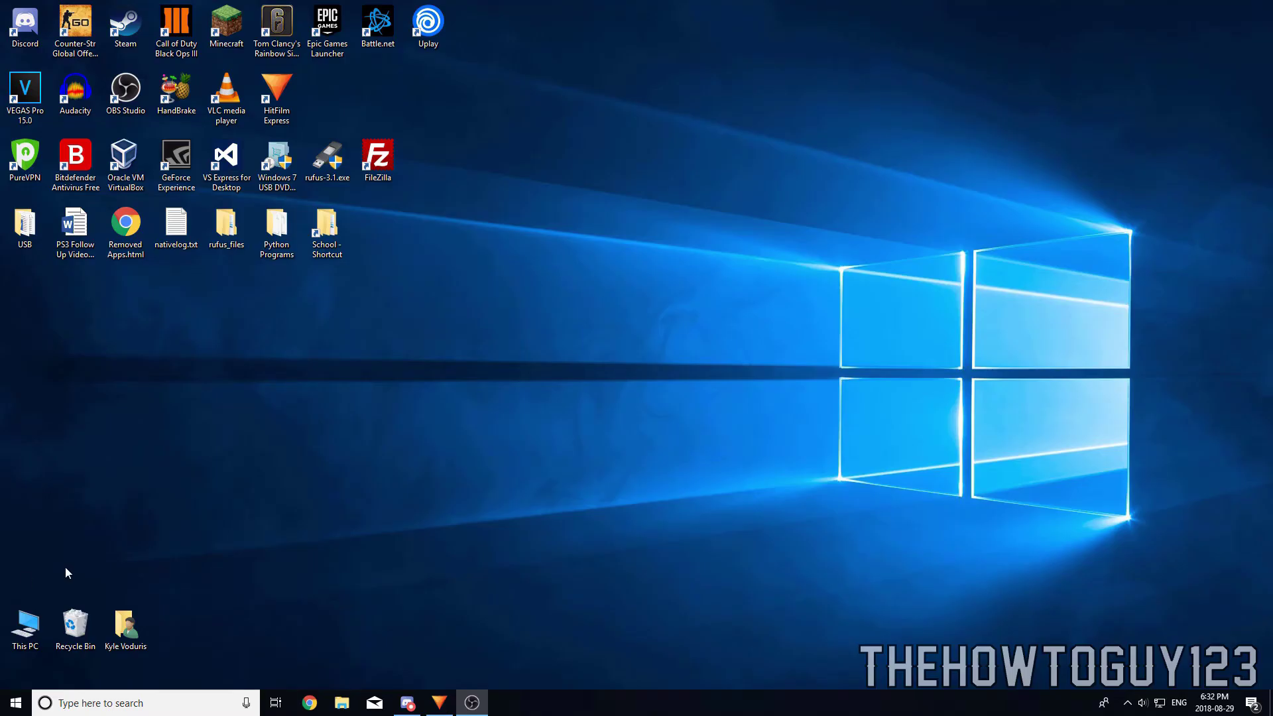
Open the SSD (C:) drive from This PC and search it for size:gigantic.
double_click(25, 627)
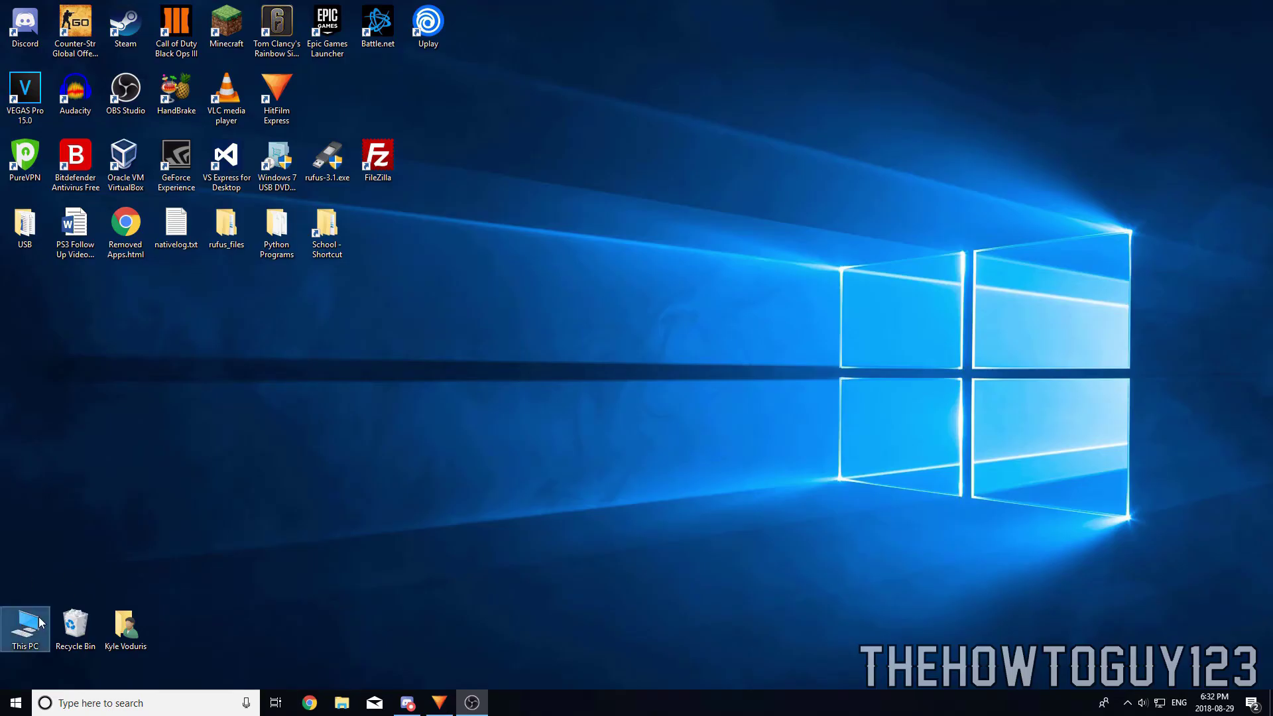
left_click(212, 259)
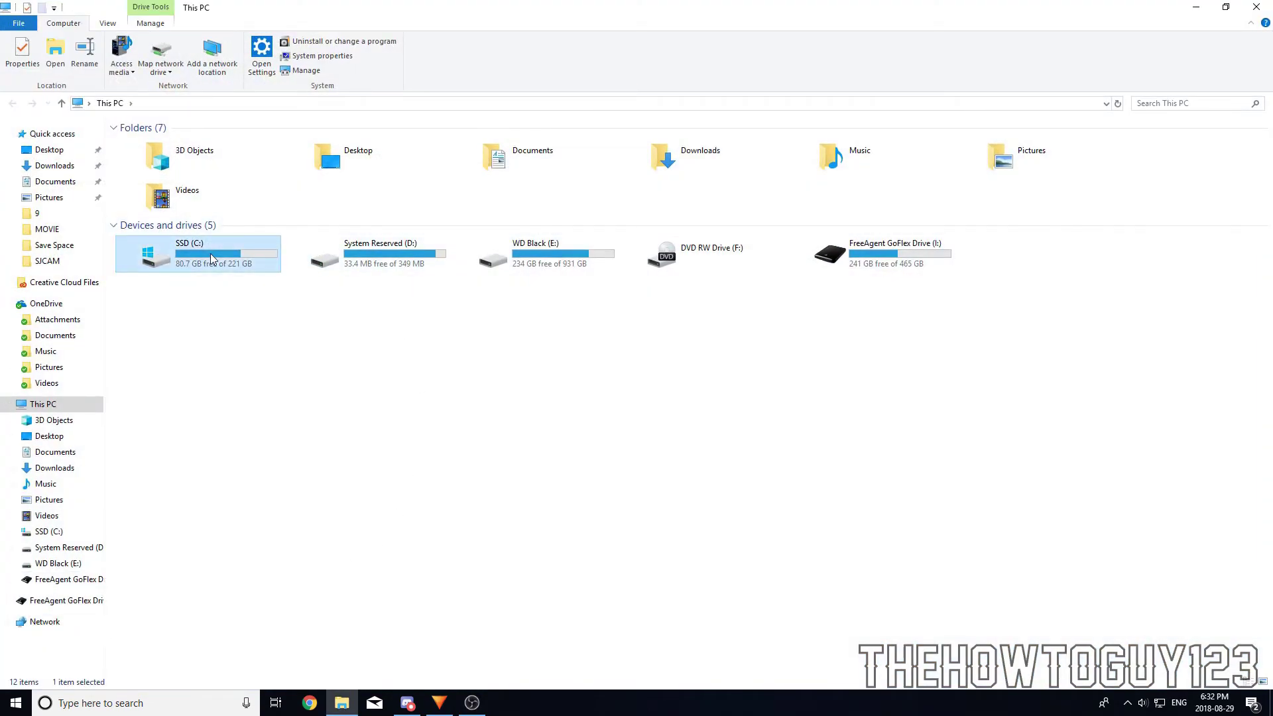
double_click(212, 260)
left_click(1209, 99)
type("siz")
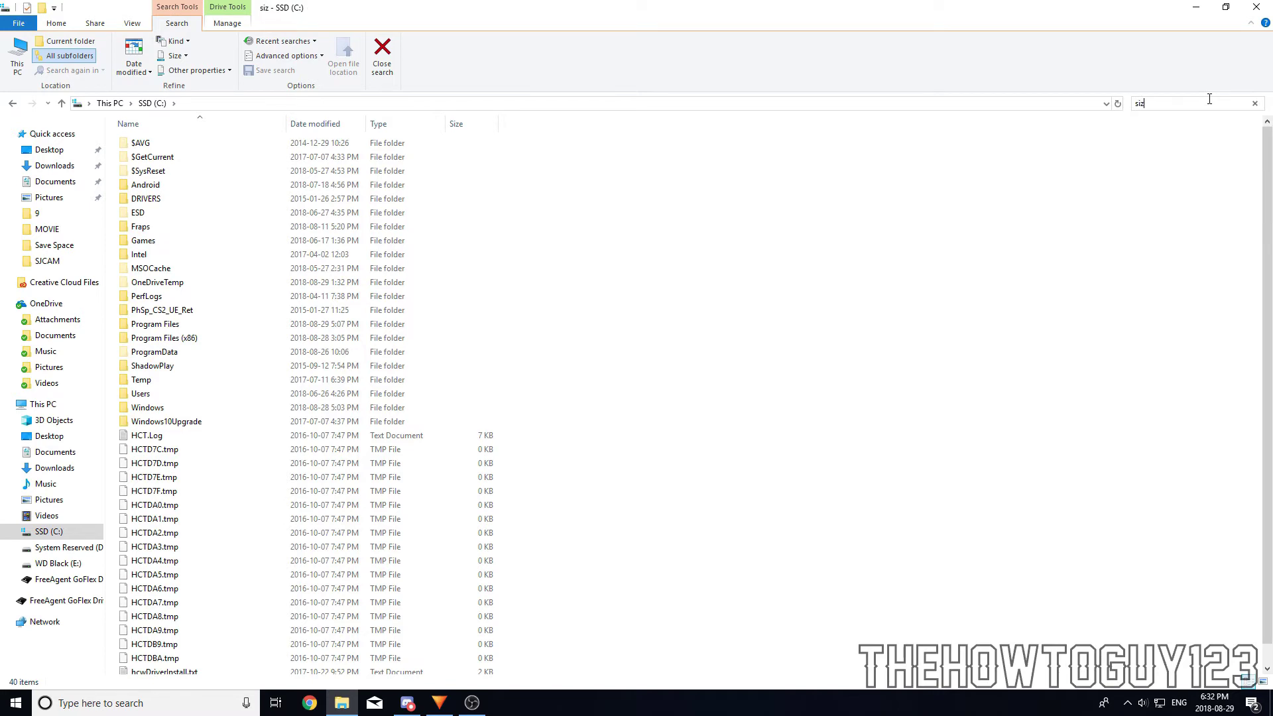
type("e:gigantic")
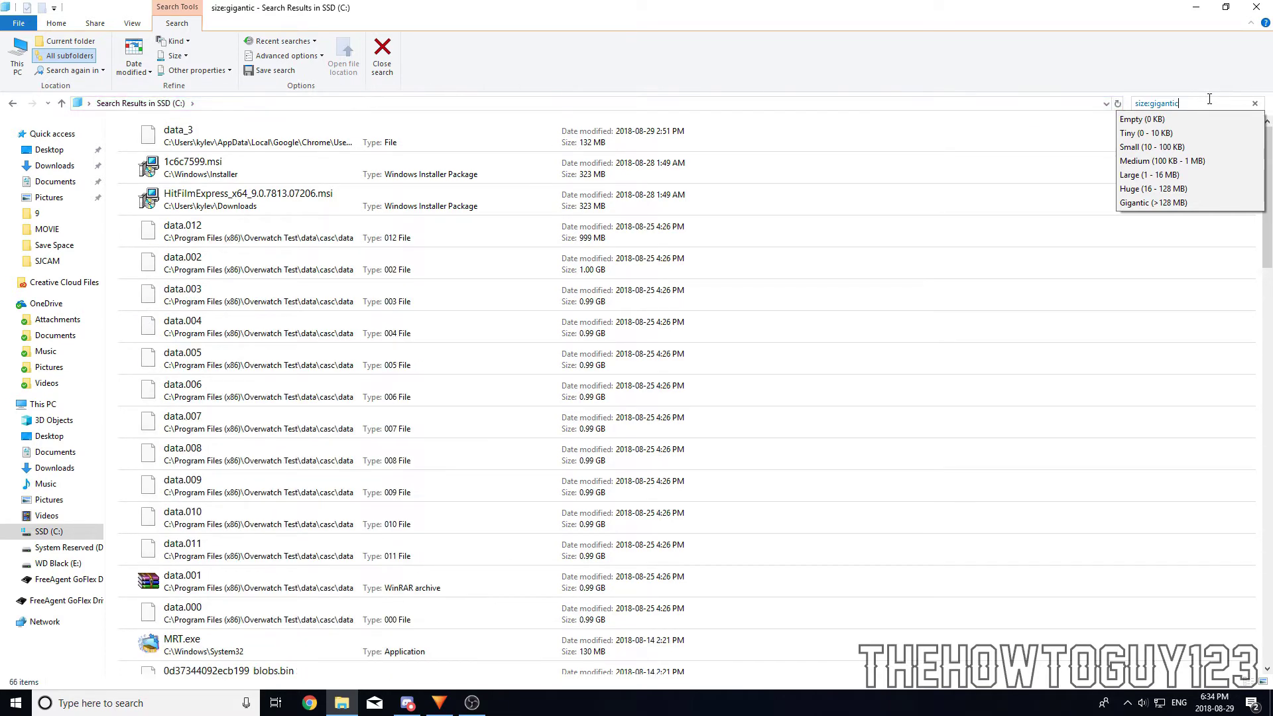
Examine the gigantic files found on SSD (C:), checking their names, locations and sizes for deletion candidates.
left_click(376, 128)
key("Down")
key("Down")
key("Down")
key("Down")
key("Down")
key("Down")
key("Down")
key("Down")
key("Down")
key("Down")
key("Down")
key("Down")
key("Down")
key("Down")
key("Down")
key("Down")
key("Down")
key("Down")
key("Down")
key("Down")
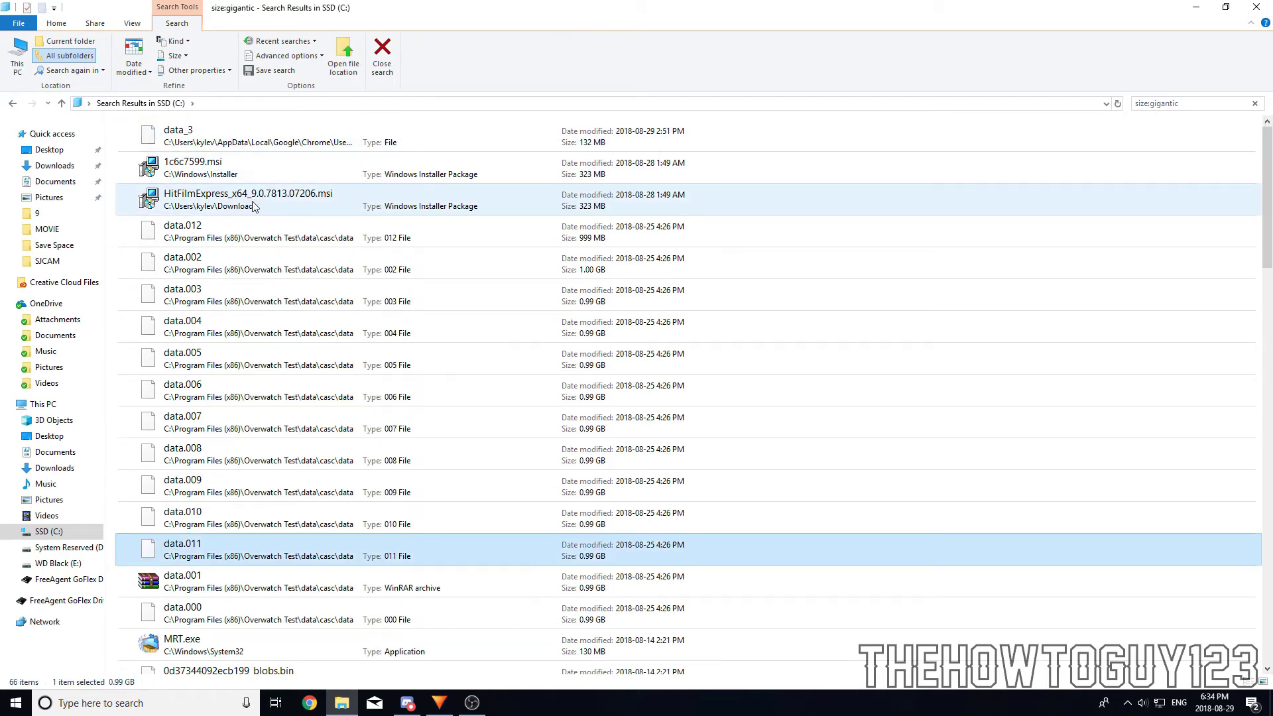
key("Down")
key("Down")
key("Down")
key("Down")
key("Down")
key("Down")
key("Down")
key("Down")
key("Down")
key("Down")
key("Down")
key("Down")
key("Down")
key("Down")
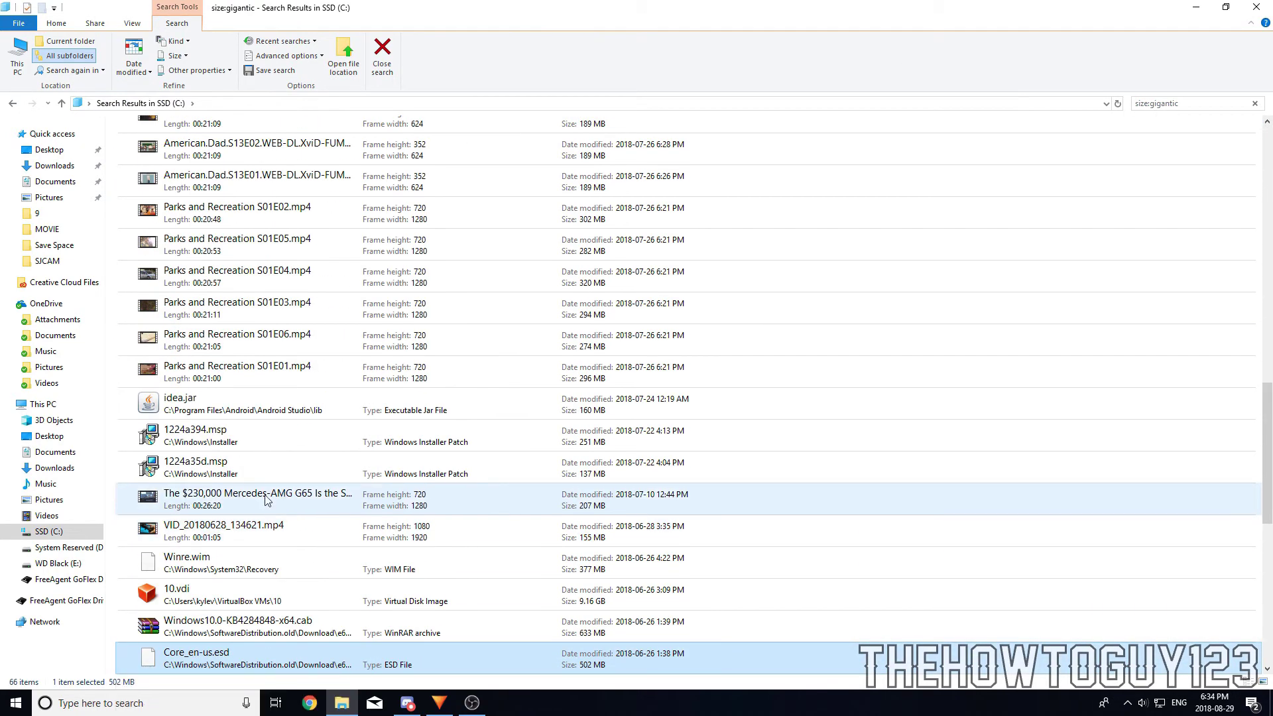
key("shift+F10")
key("Escape")
key("Down")
key("Down")
key("Down")
key("Down")
key("Down")
key("Down")
key("Down")
key("Down")
key("Down")
key("Down")
key("Down")
key("Down")
key("Down")
key("Down")
key("Down")
key("Down")
key("Down")
key("Down")
key("Down")
key("Down")
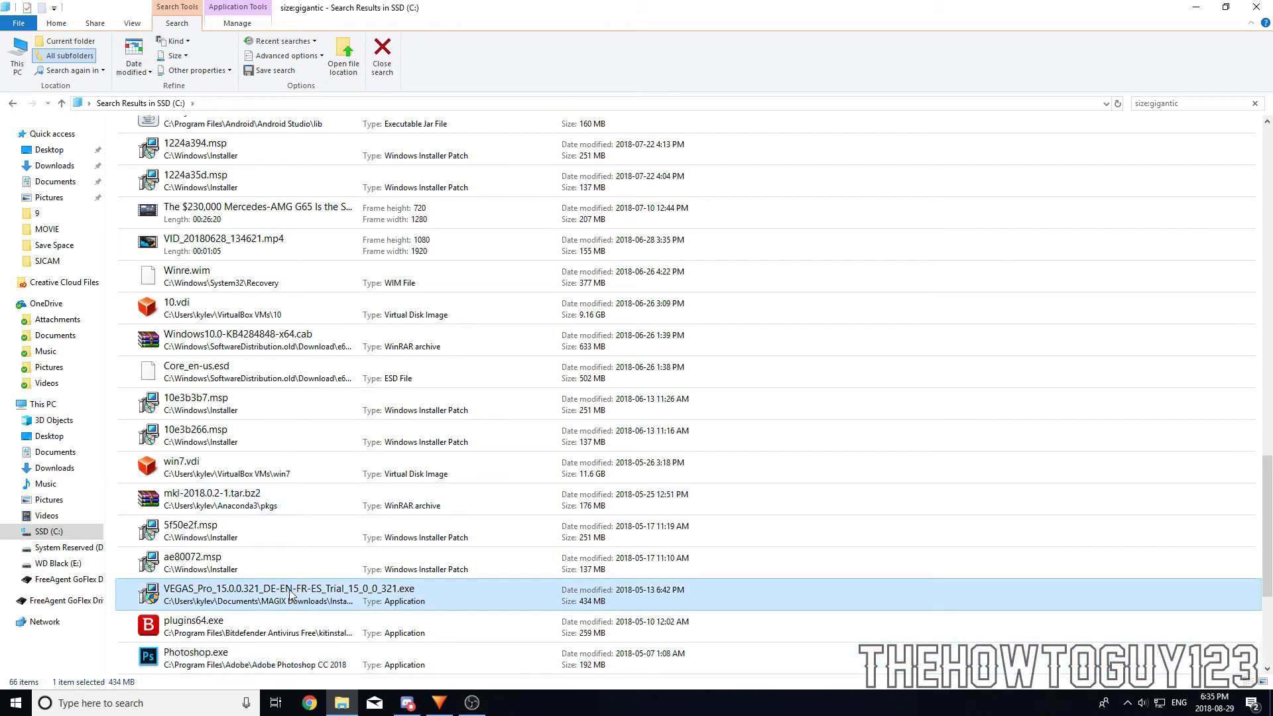
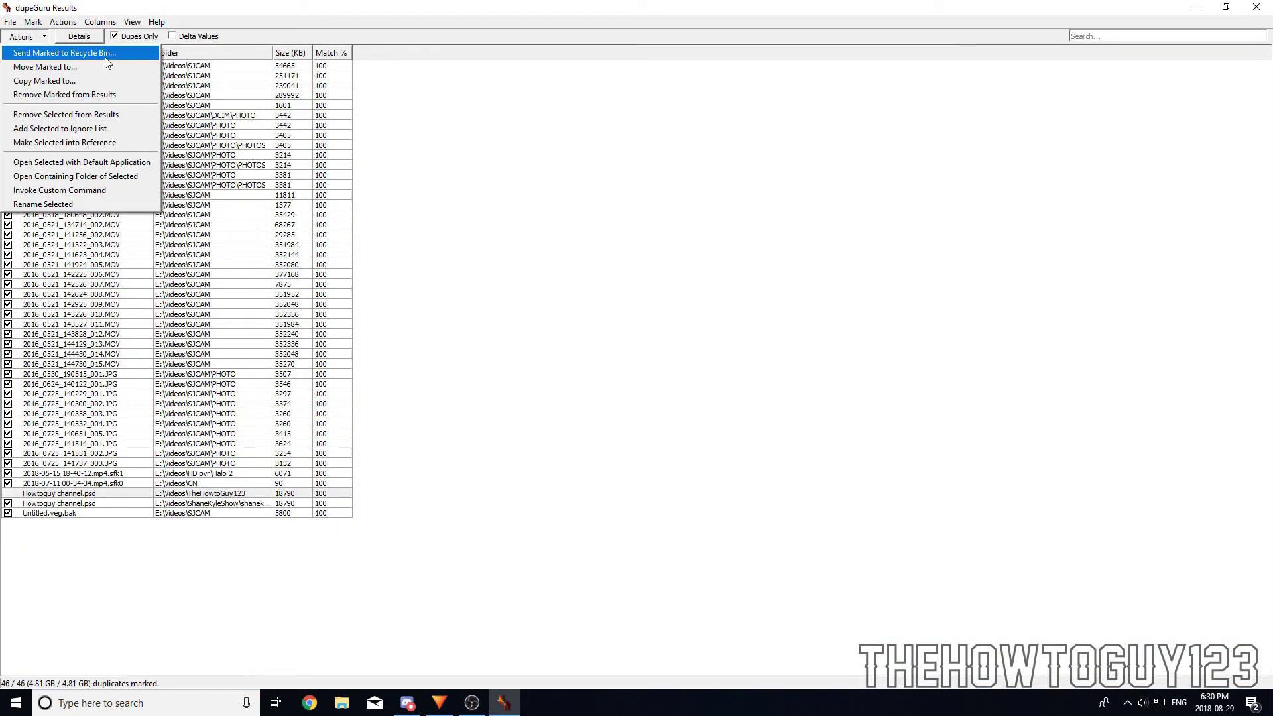
In dupeGuru, send all marked duplicates to the Recycle Bin without linking or directly deleting them, and close the results window.
left_click(803, 279)
left_click(24, 37)
left_click(60, 51)
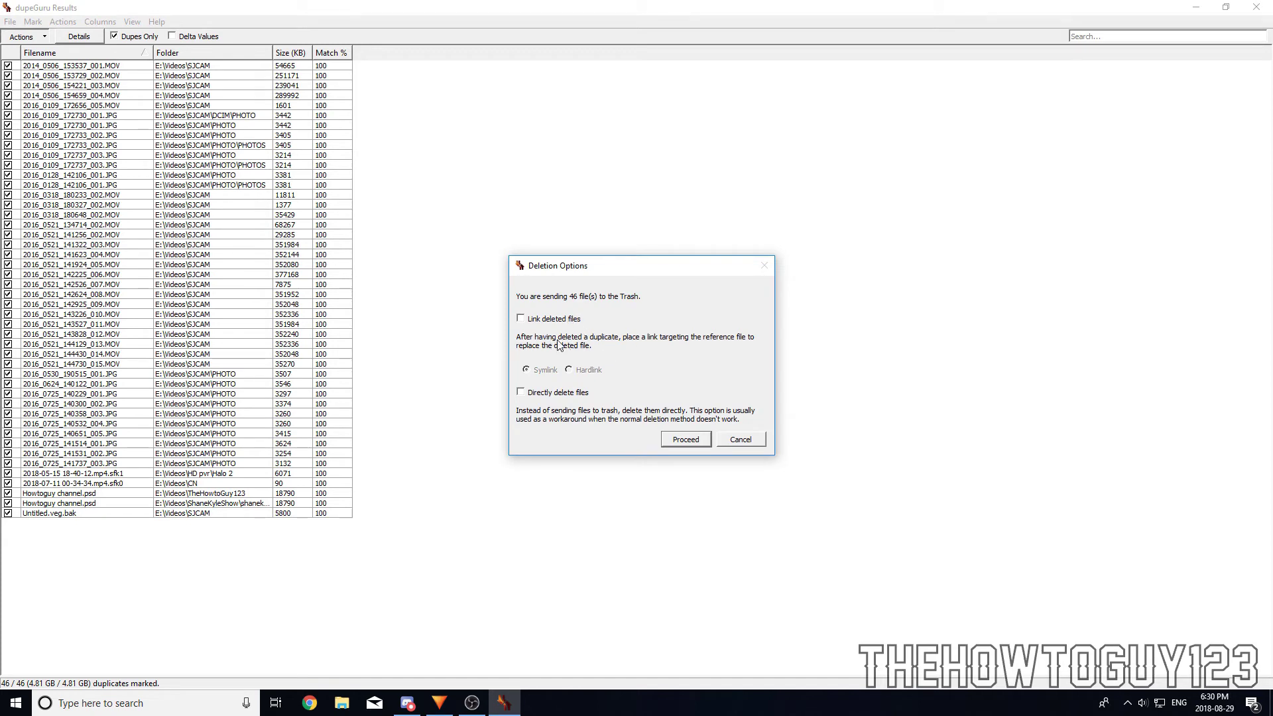
left_click(700, 442)
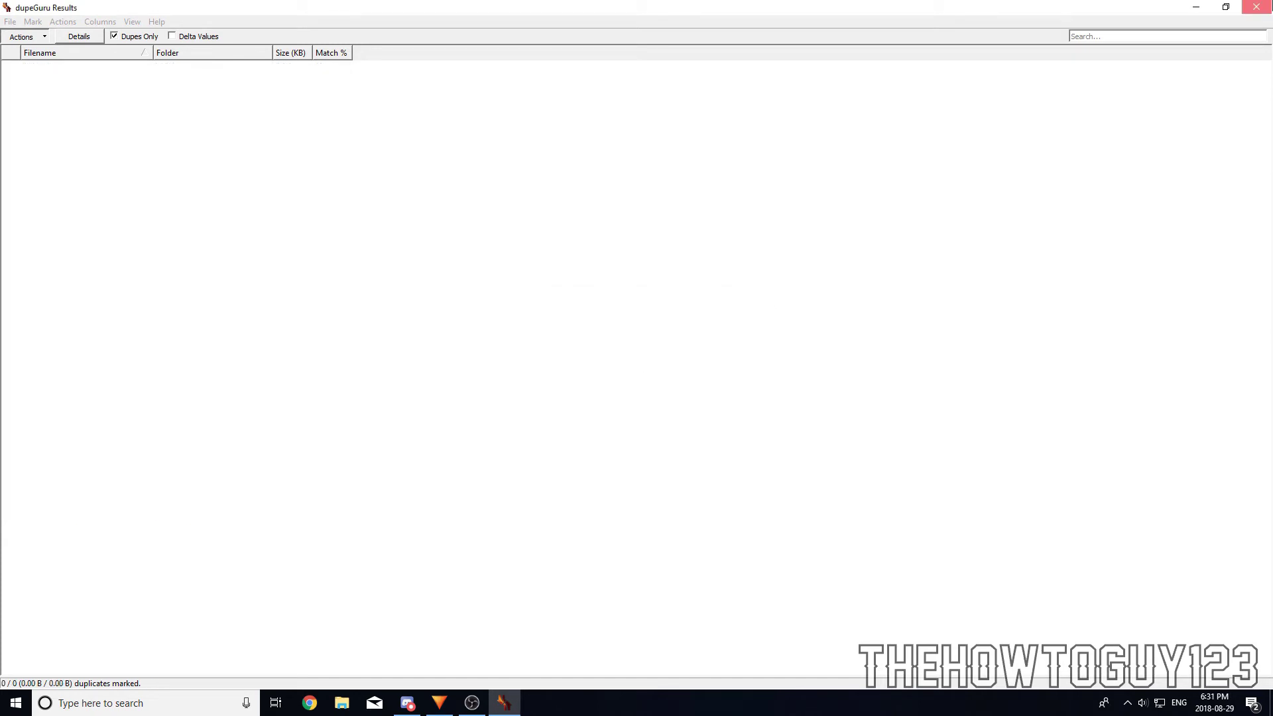
left_click(1256, 6)
Open the Recycle Bin from the desktop and look through its contents.
double_click(76, 626)
scroll(289, 538, "down", 4)
scroll(289, 538, "up", 4)
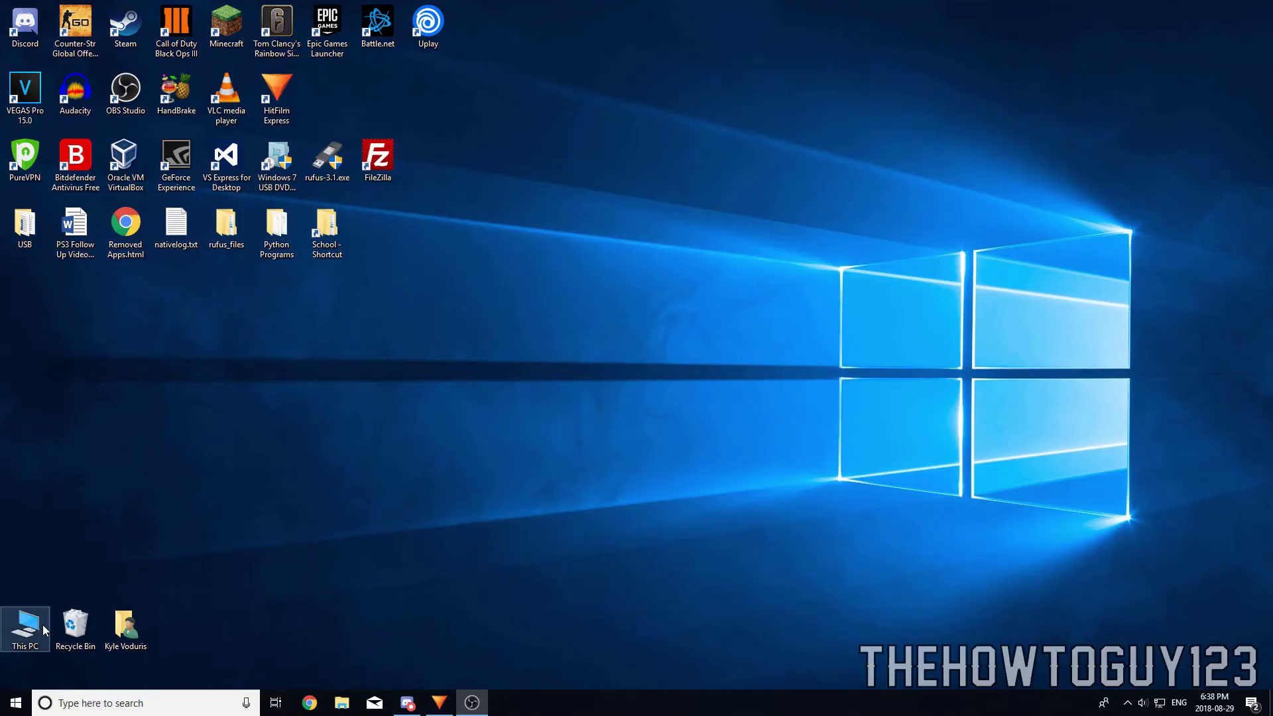
Open the system Storage settings in Windows and go to the options for how Storage sense frees up space automatically.
left_click(16, 702)
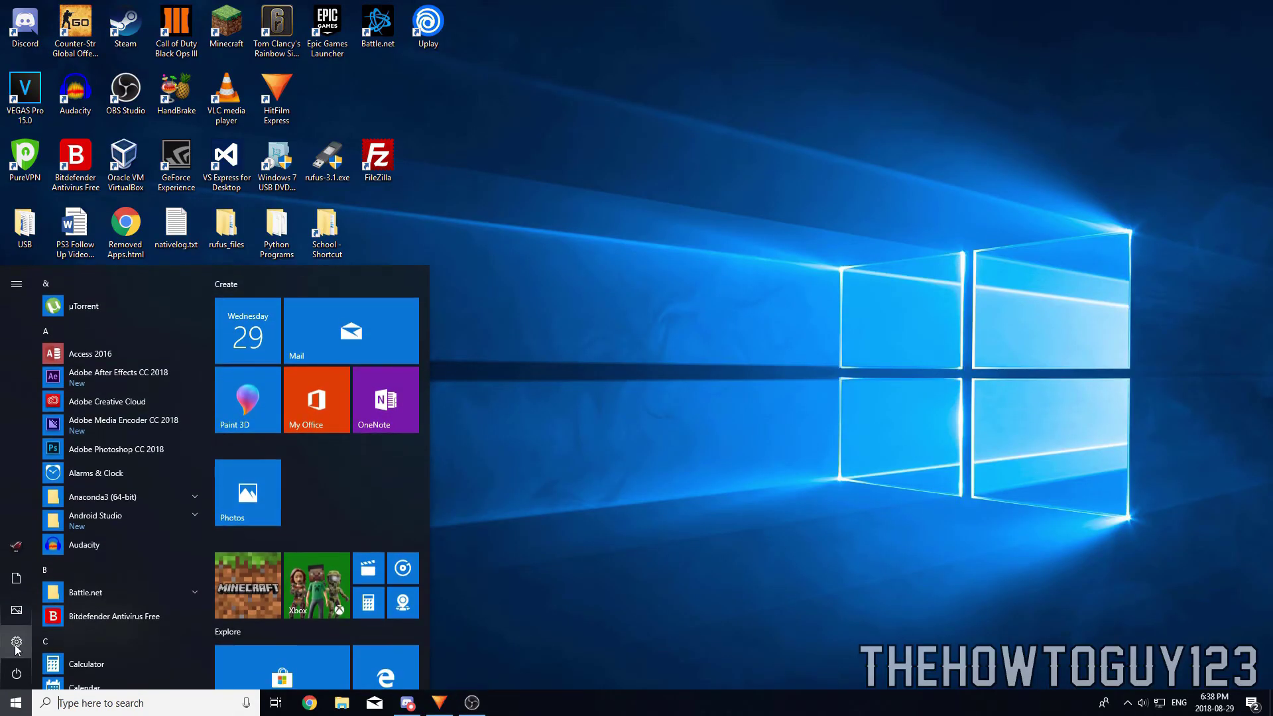
left_click(16, 642)
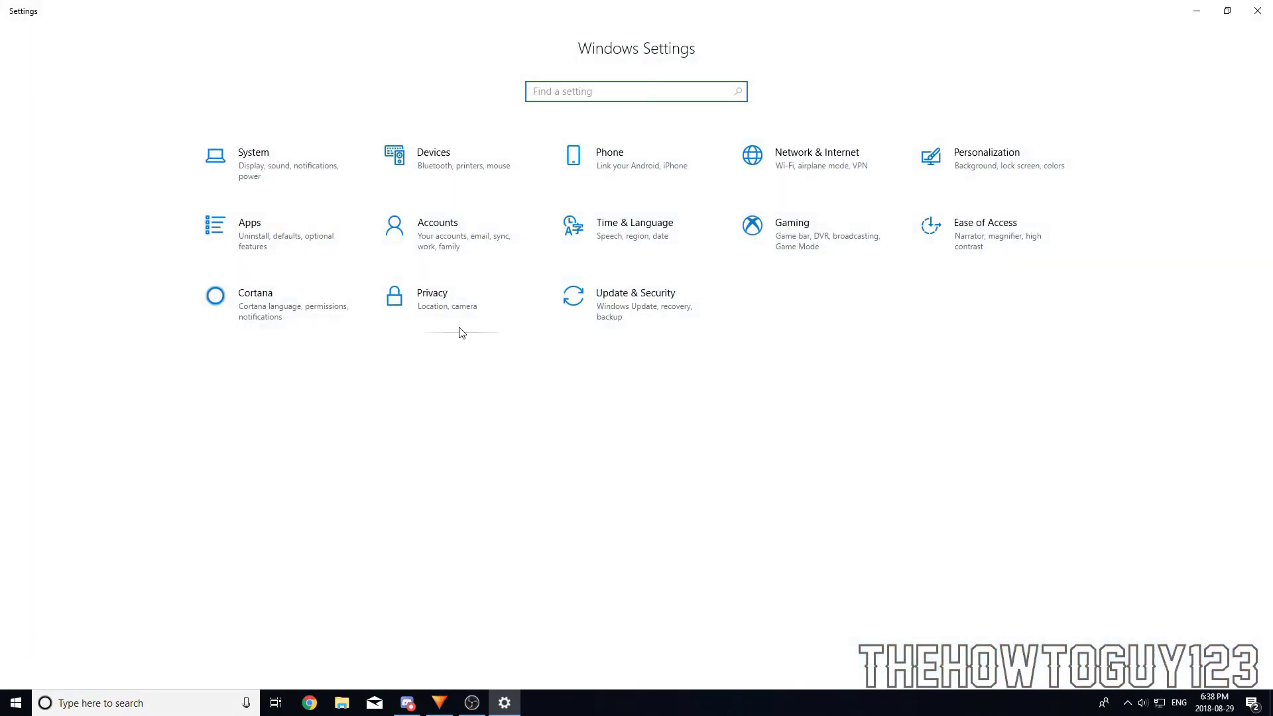
left_click(296, 170)
left_click(46, 300)
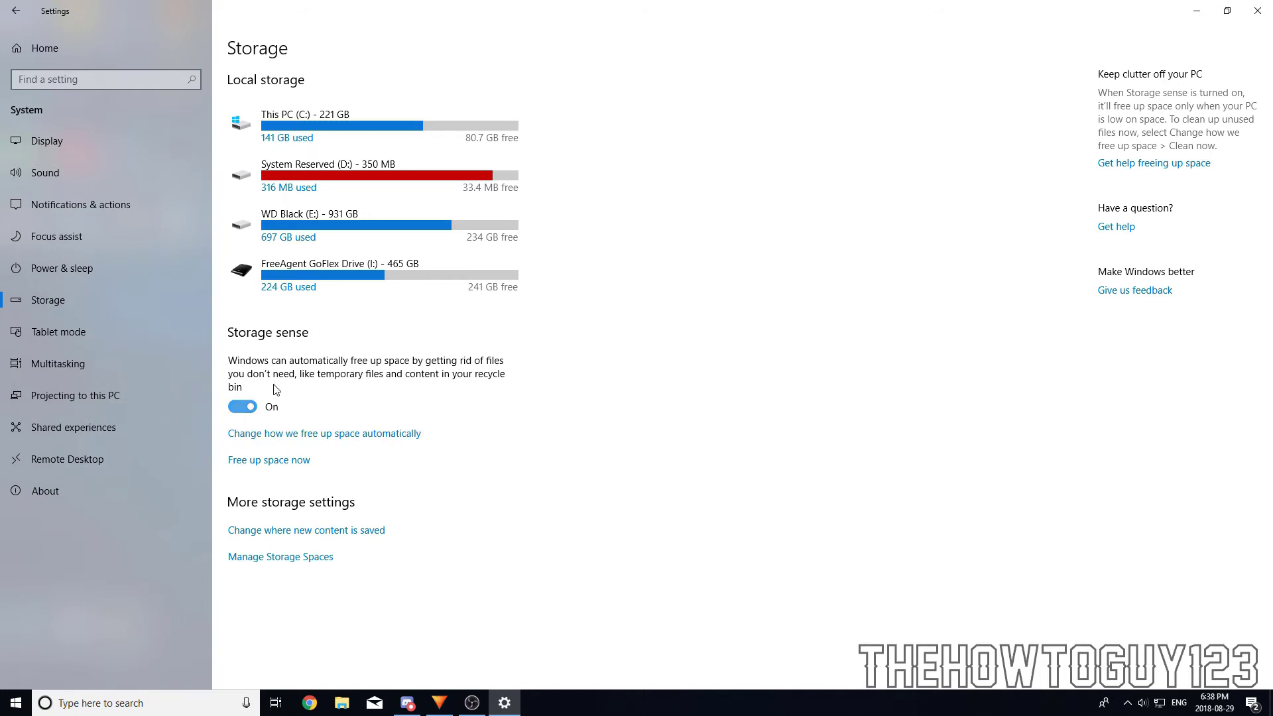
left_click(268, 434)
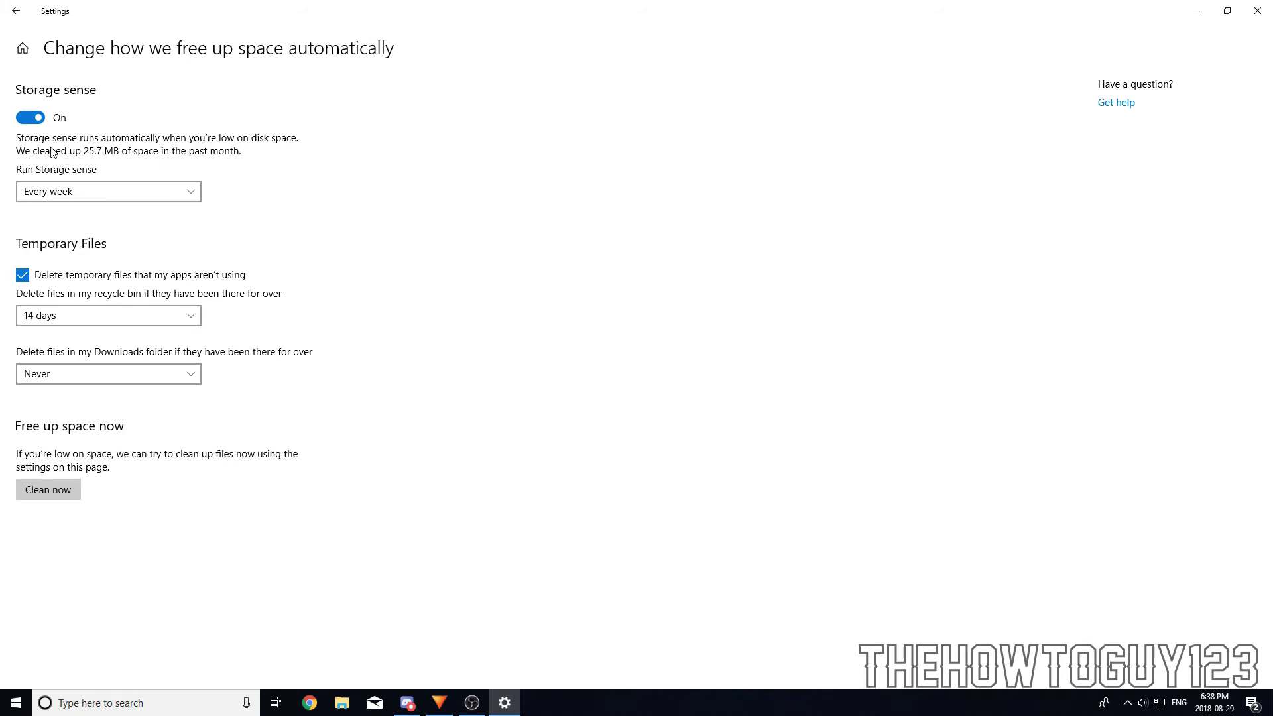
Review the available intervals for running Storage sense and for deleting Recycle Bin and Downloads files, without changing them.
left_click(61, 192)
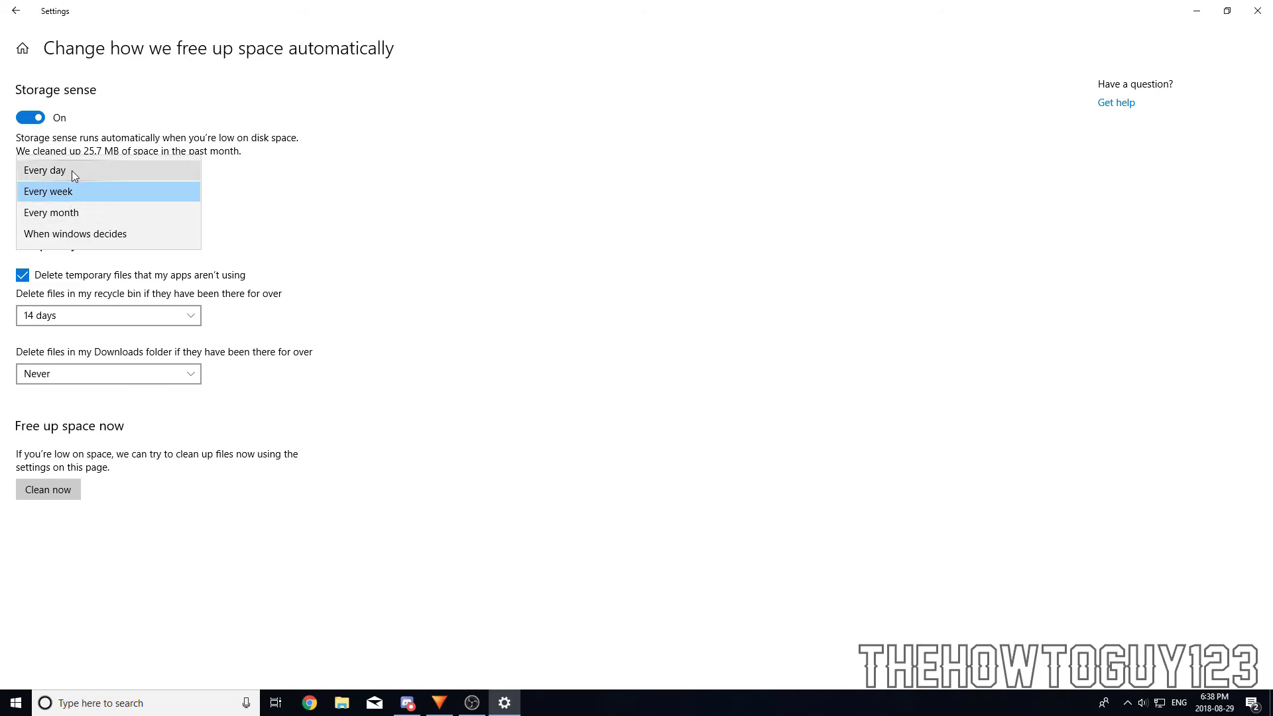
left_click(270, 202)
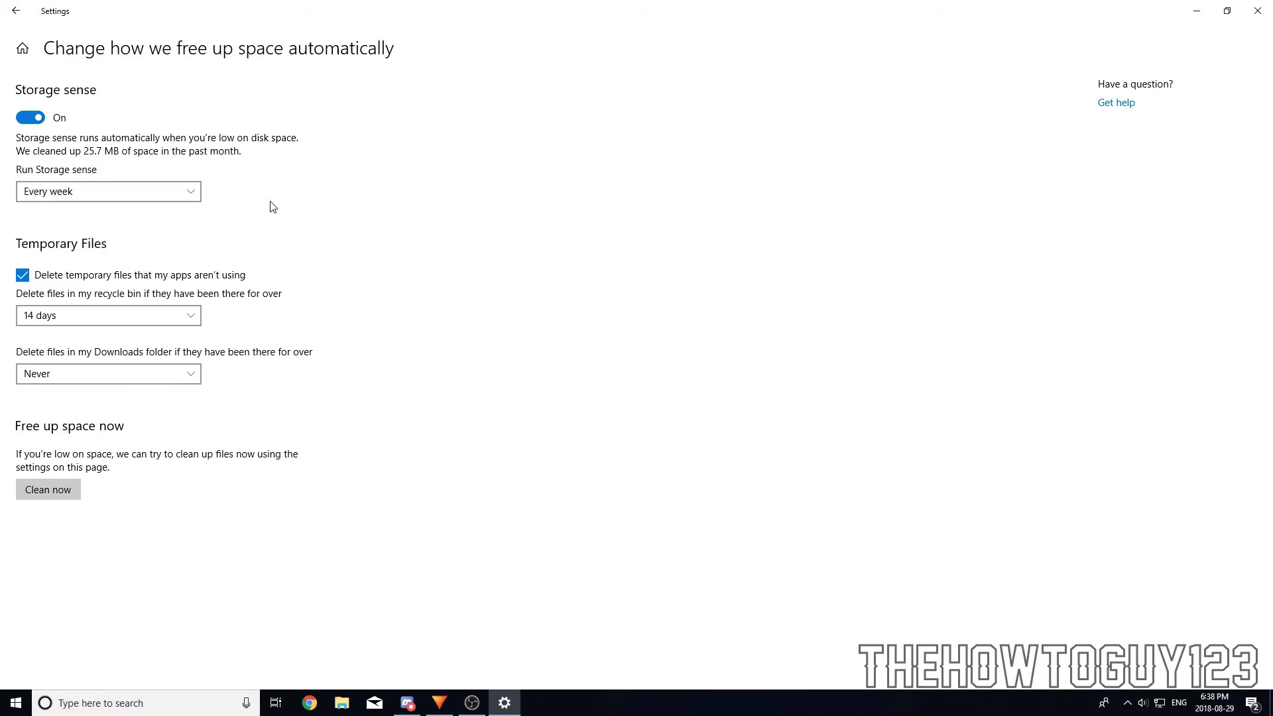
left_click(53, 321)
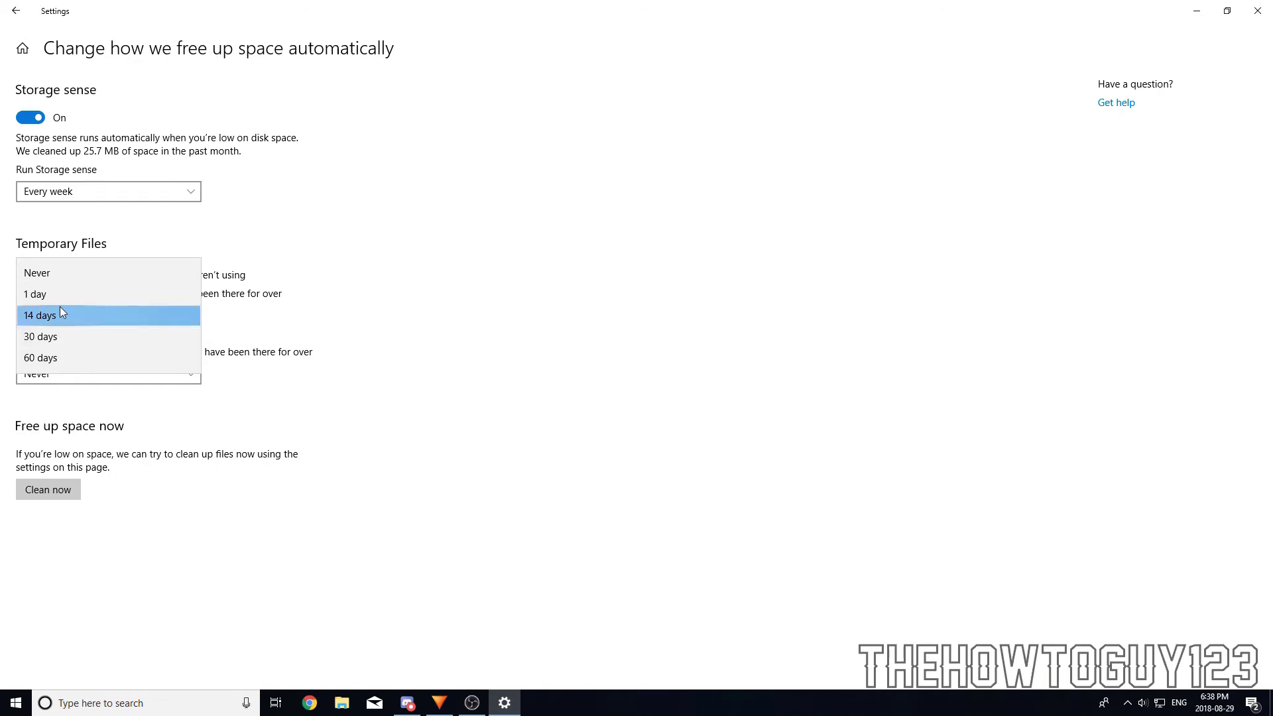
left_click(132, 318)
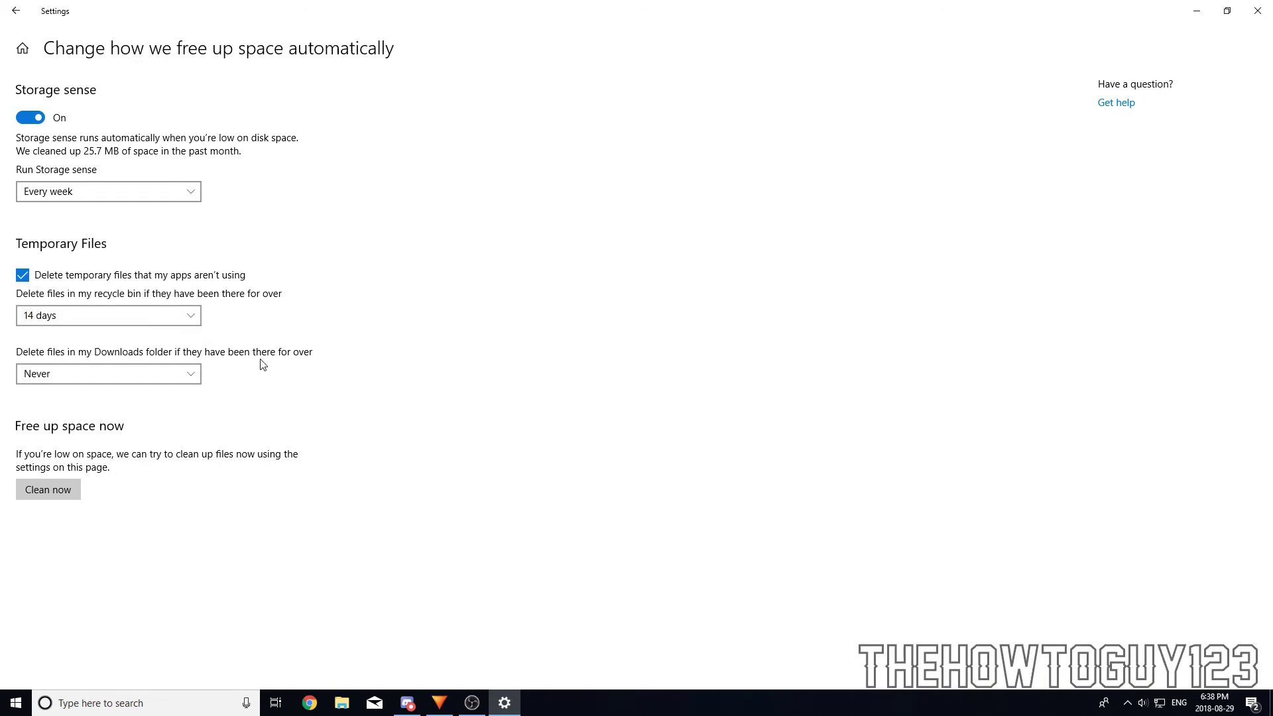
left_click(94, 374)
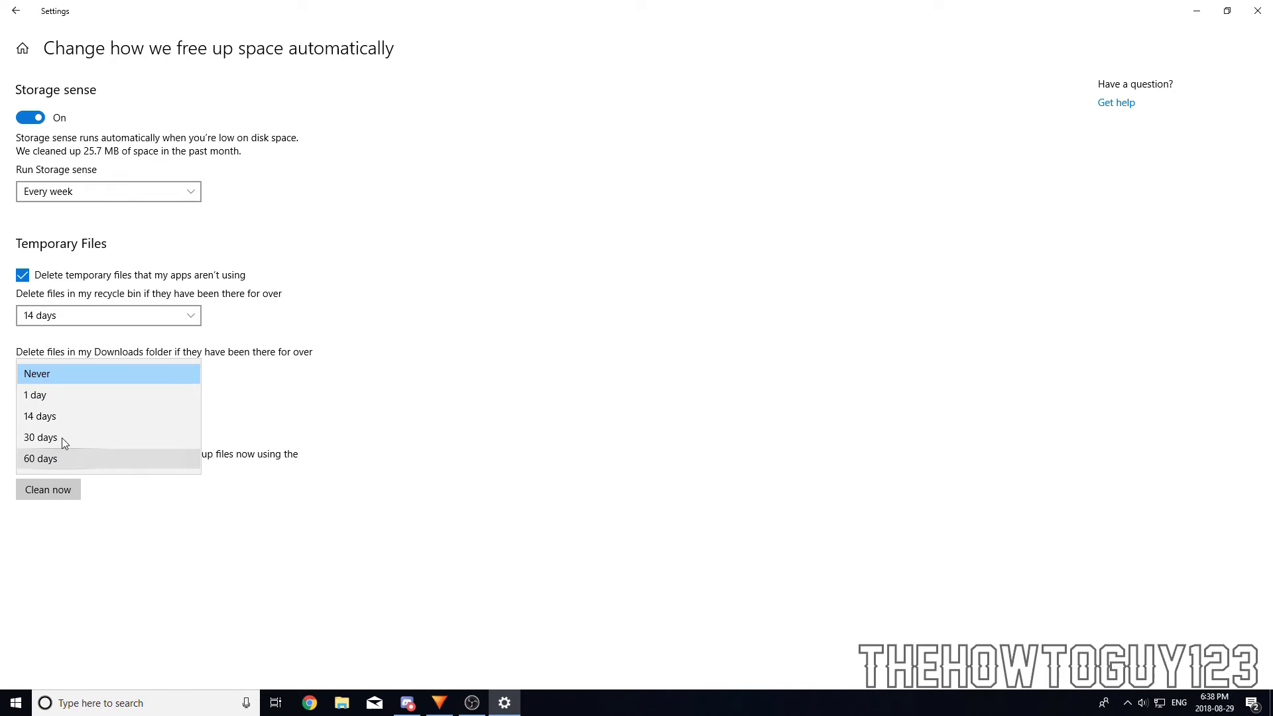
left_click(276, 467)
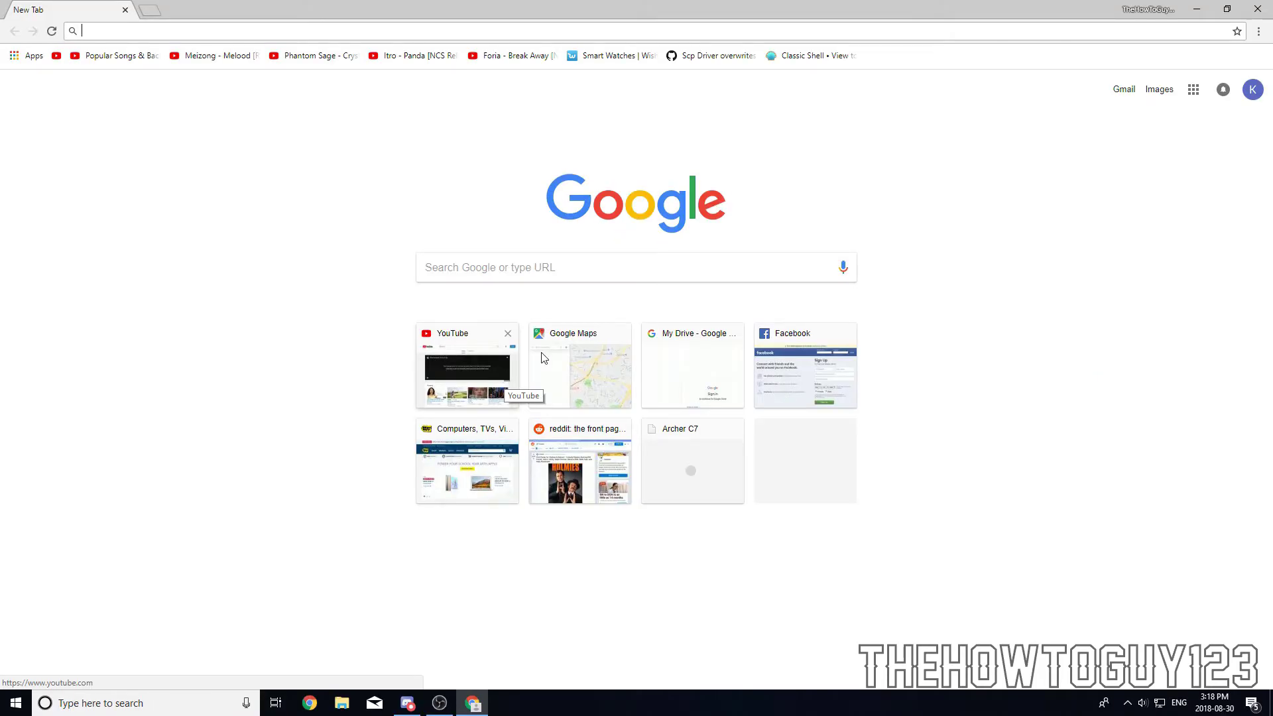
In Chrome, open the Clear browsing data dialog from the advanced privacy and security settings.
left_click(1257, 32)
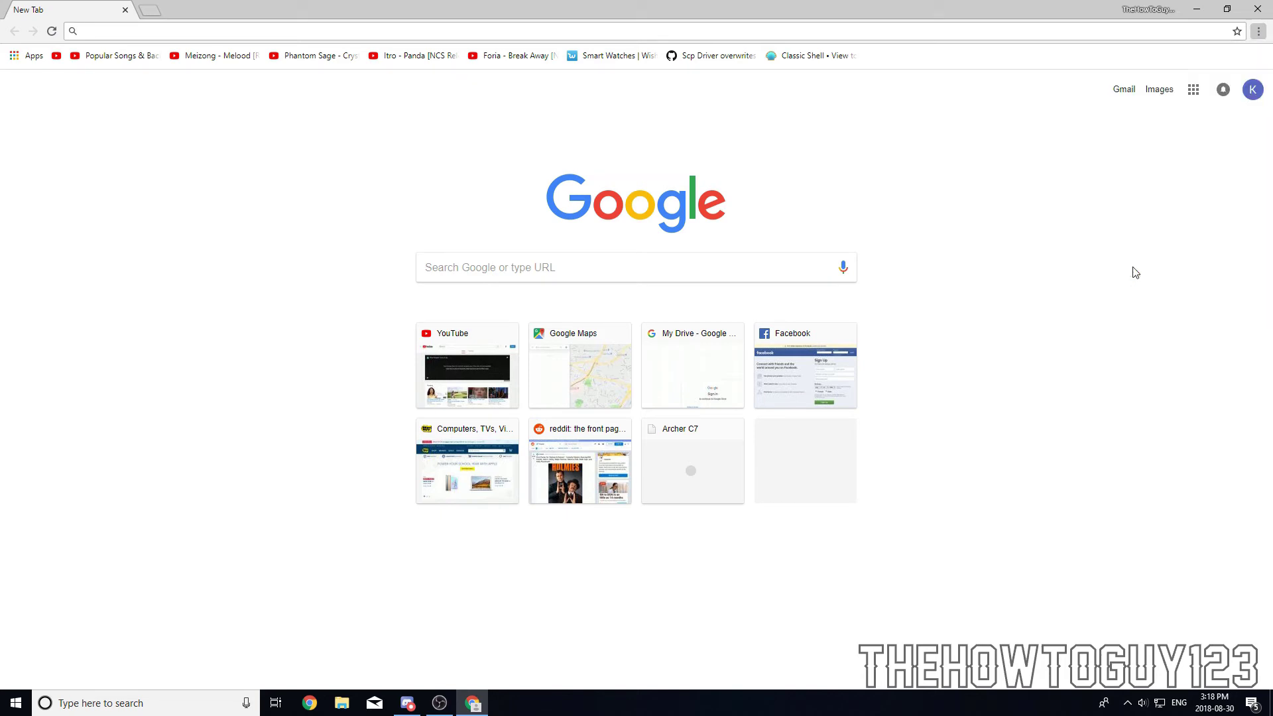
left_click(1131, 271)
scroll(573, 313, "down", 4)
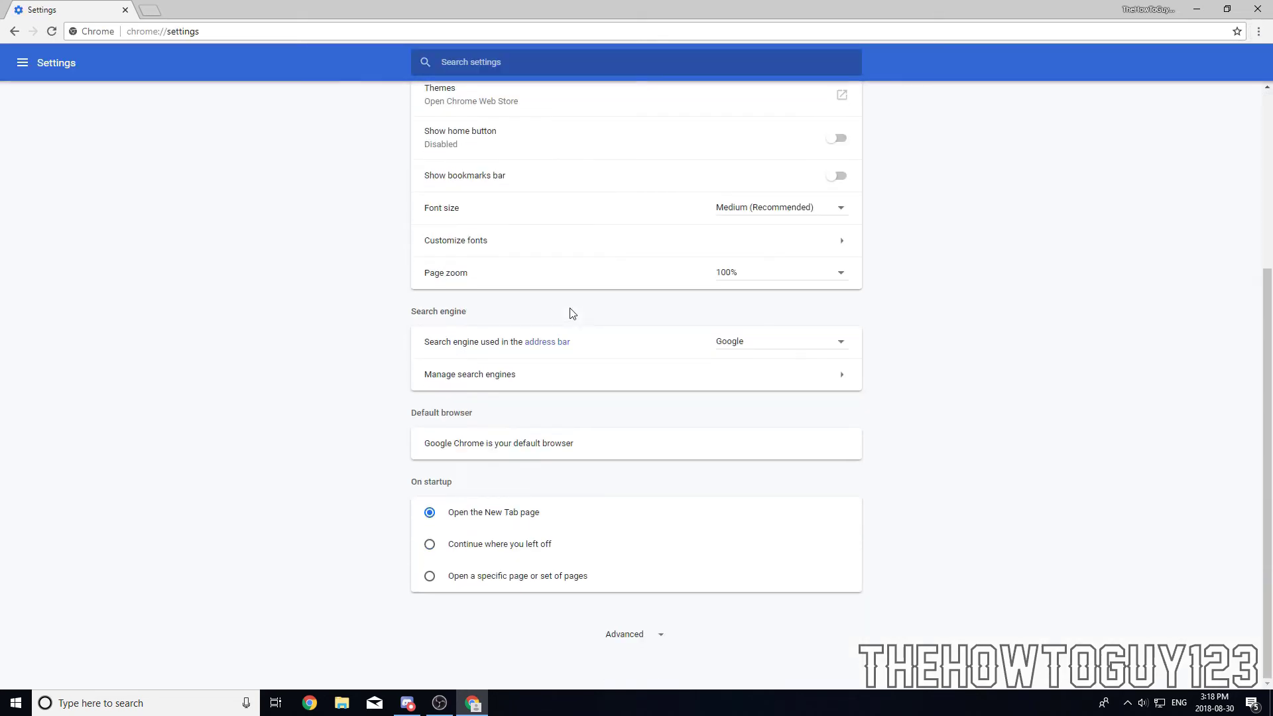
left_click(621, 635)
scroll(553, 487, "down", 3)
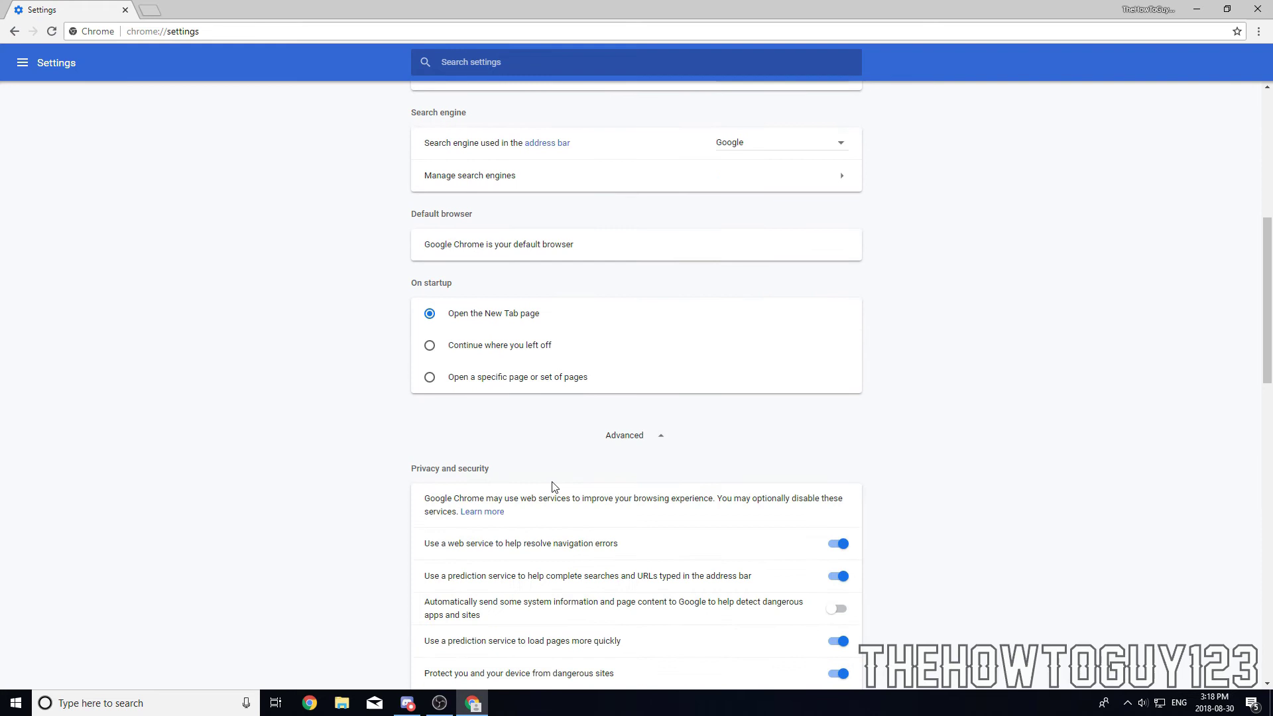
scroll(553, 487, "down", 6)
scroll(426, 563, "up", 2)
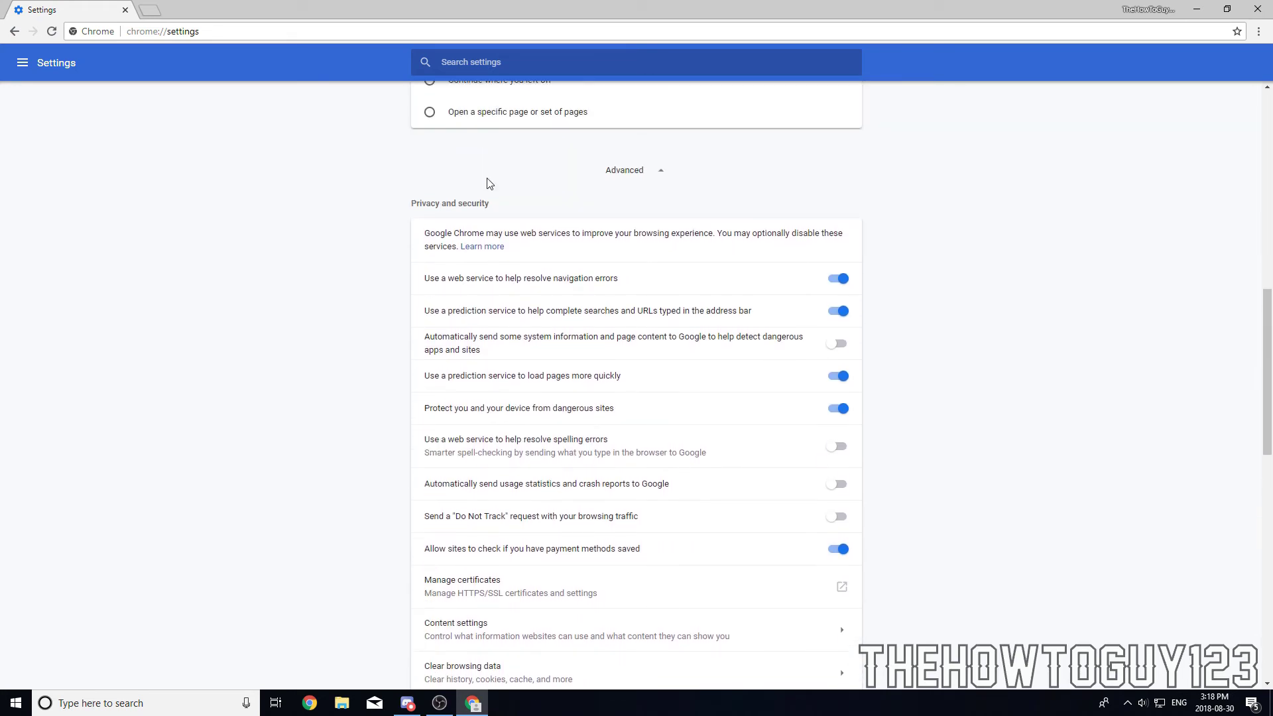
scroll(463, 464, "down", 5)
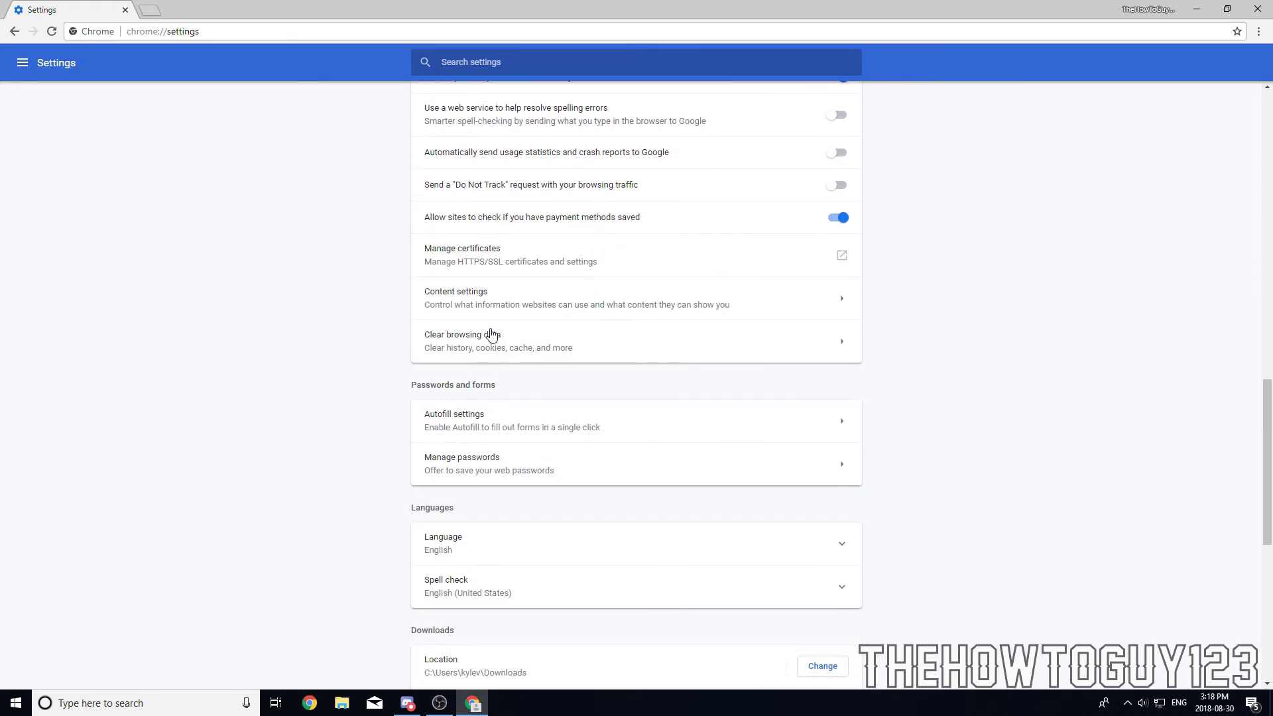
left_click(577, 355)
Set the advanced browsing data cleanup to the All time range and look through the data types offered for clearing.
left_click(557, 253)
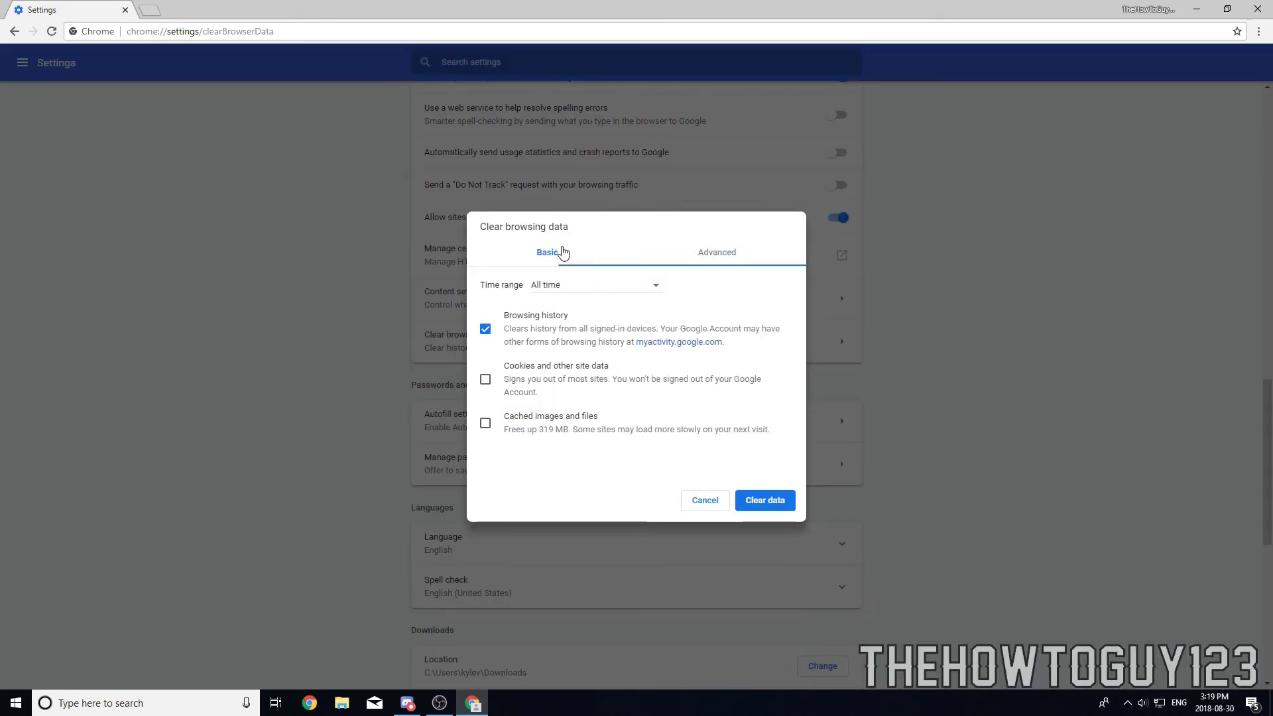
left_click(716, 256)
left_click(633, 290)
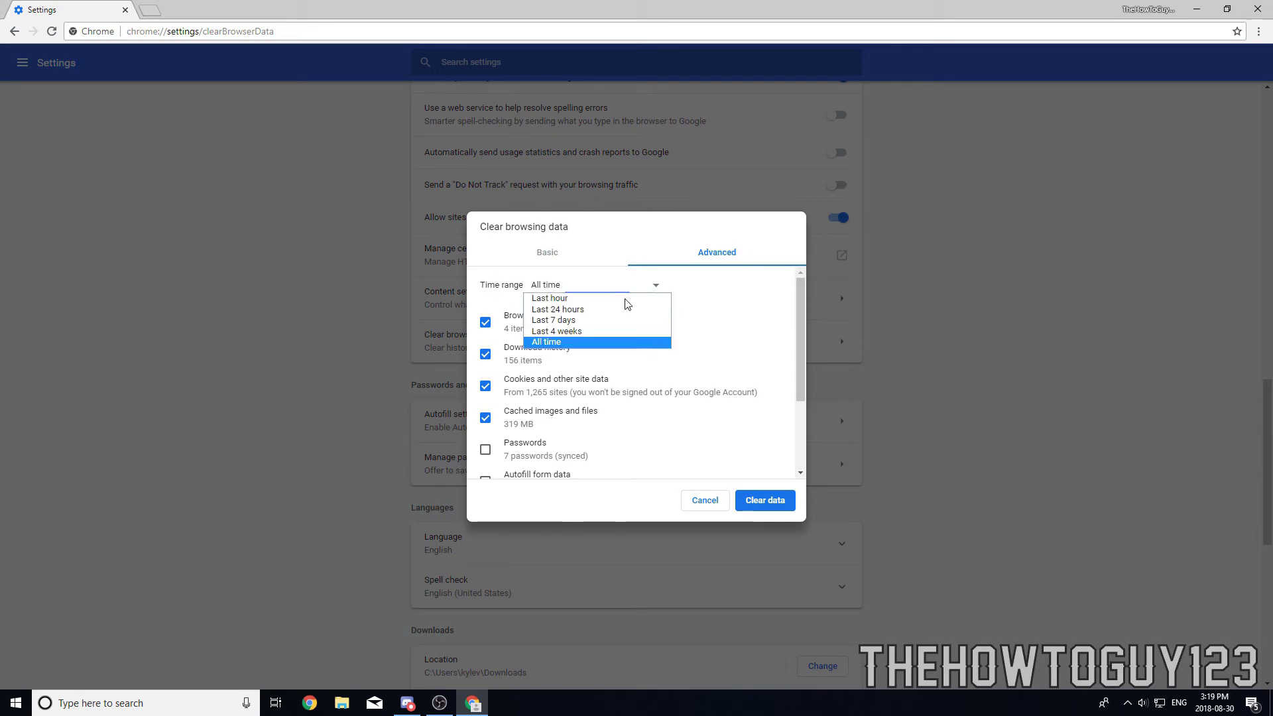
left_click(549, 344)
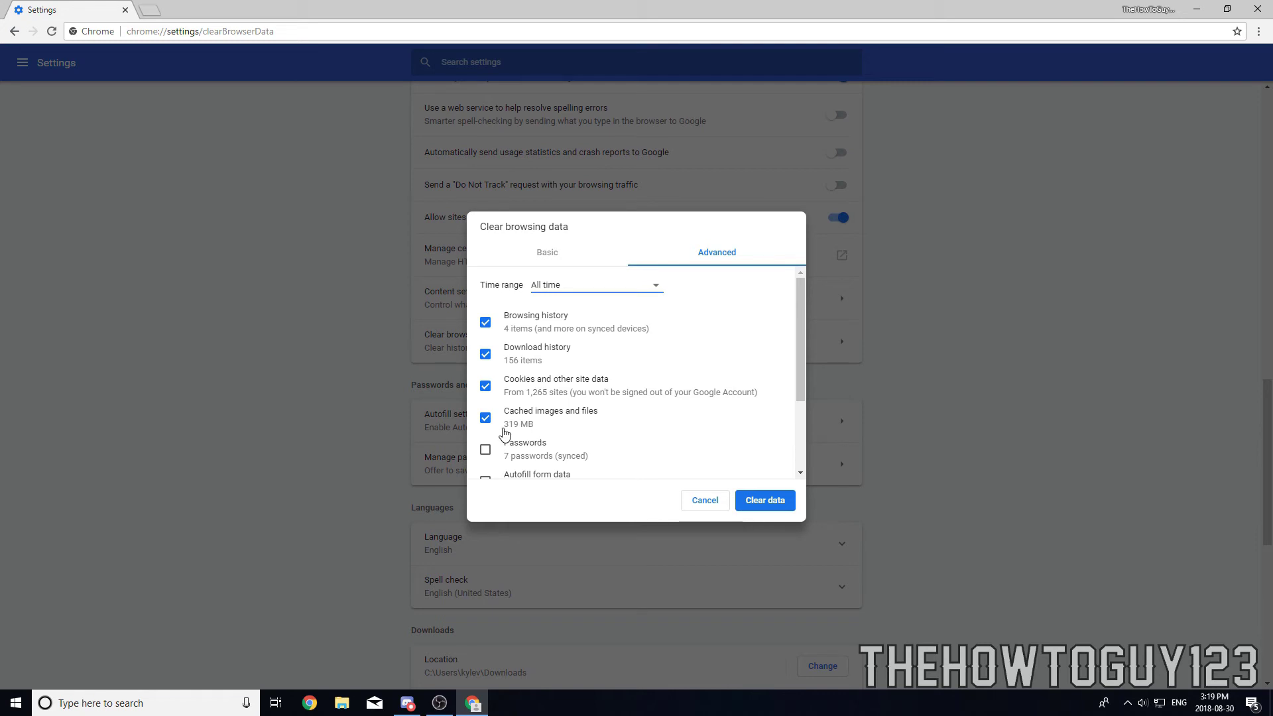
scroll(663, 434, "down", 2)
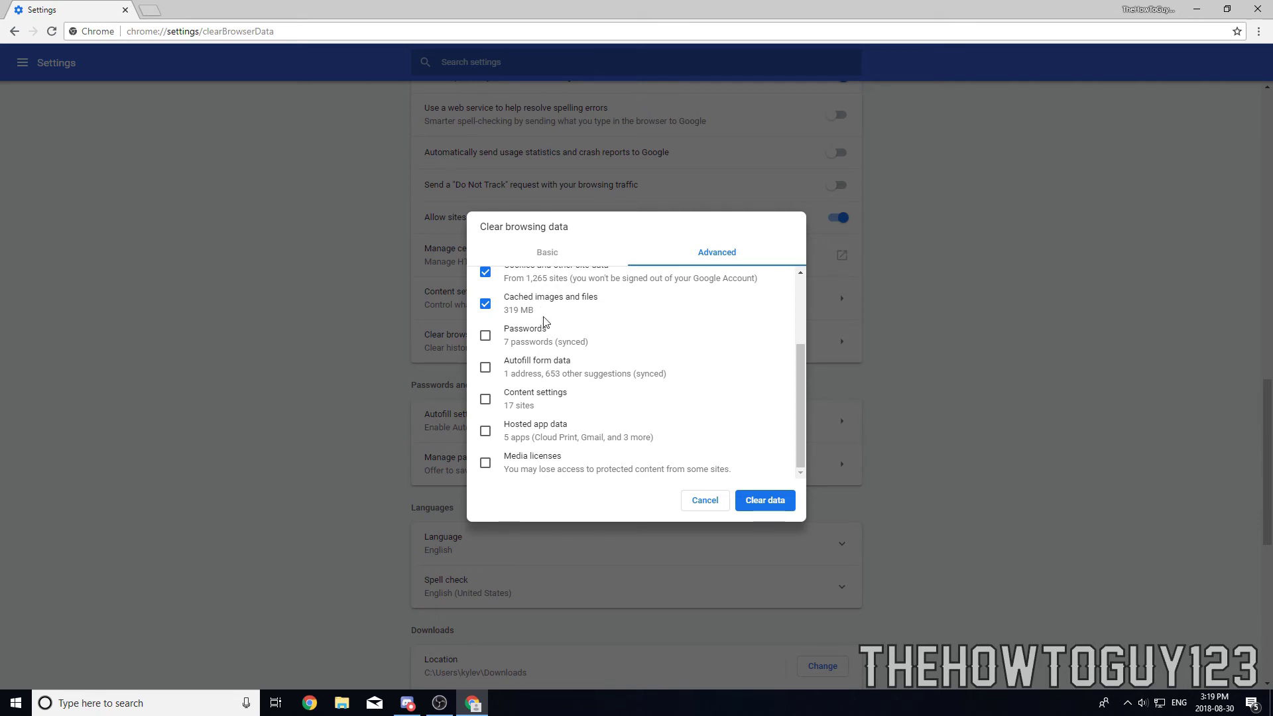
scroll(596, 338, "up", 3)
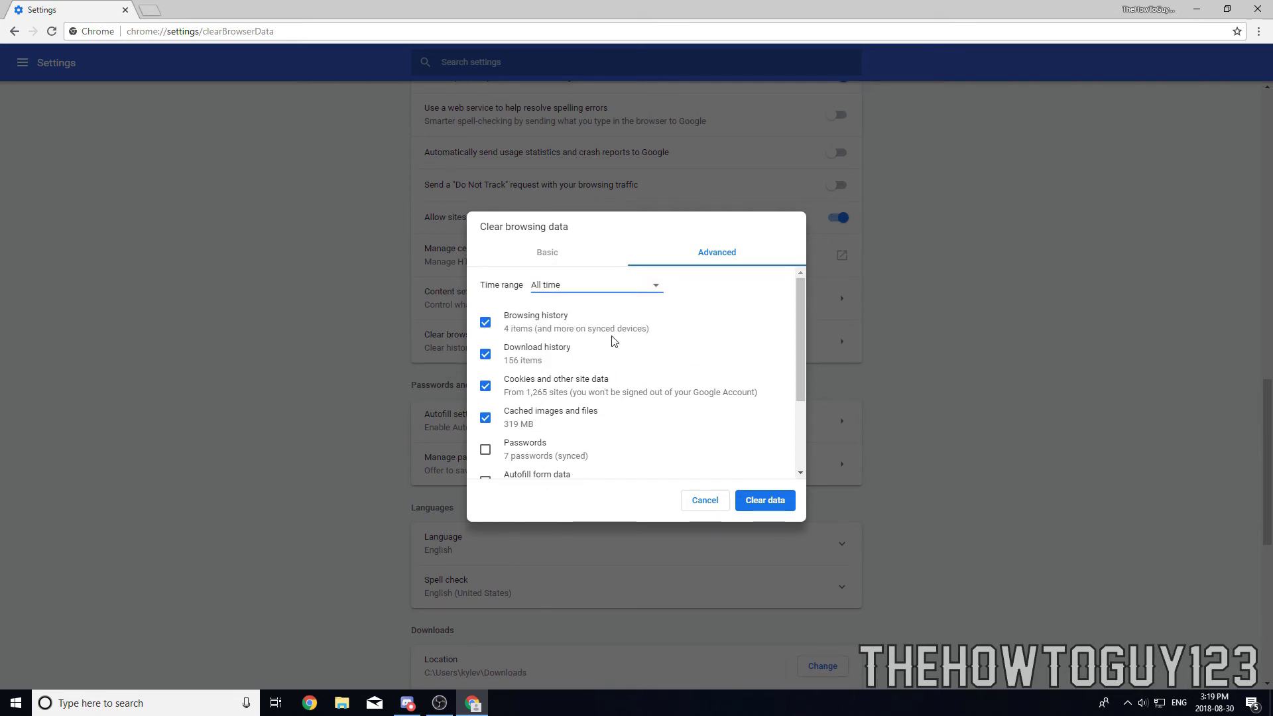
scroll(583, 358, "down", 3)
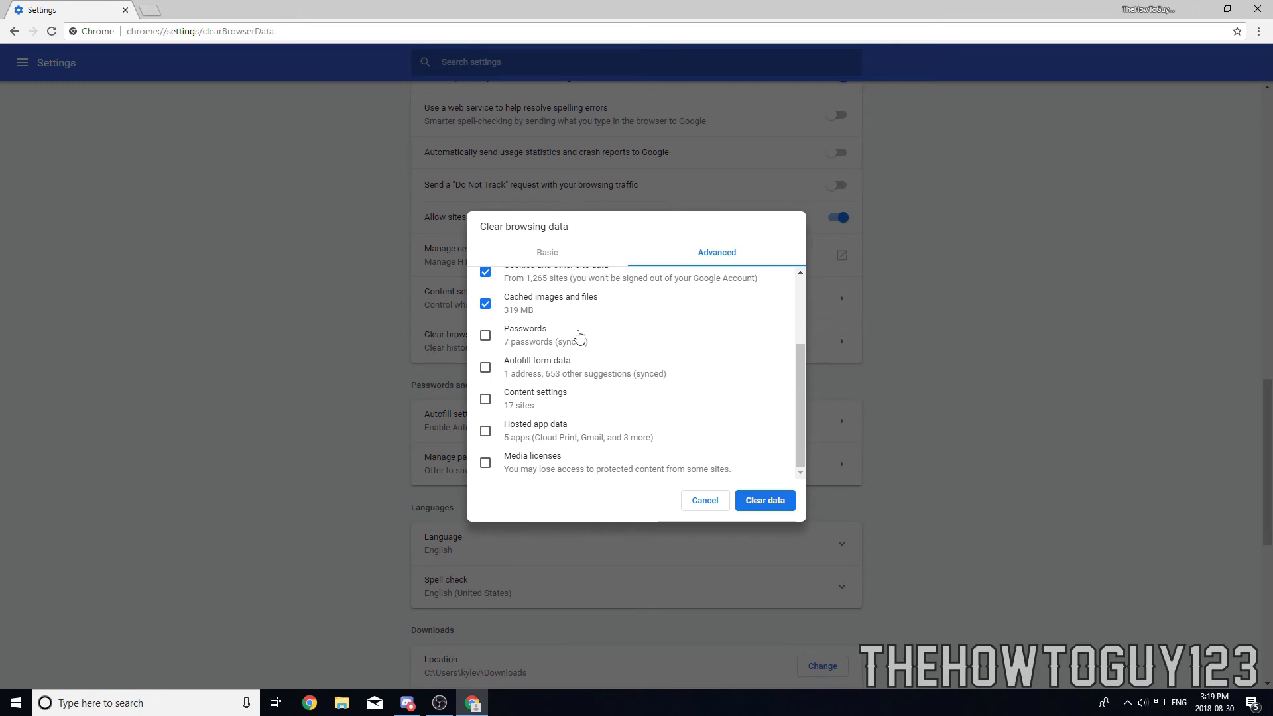
scroll(560, 371, "up", 3)
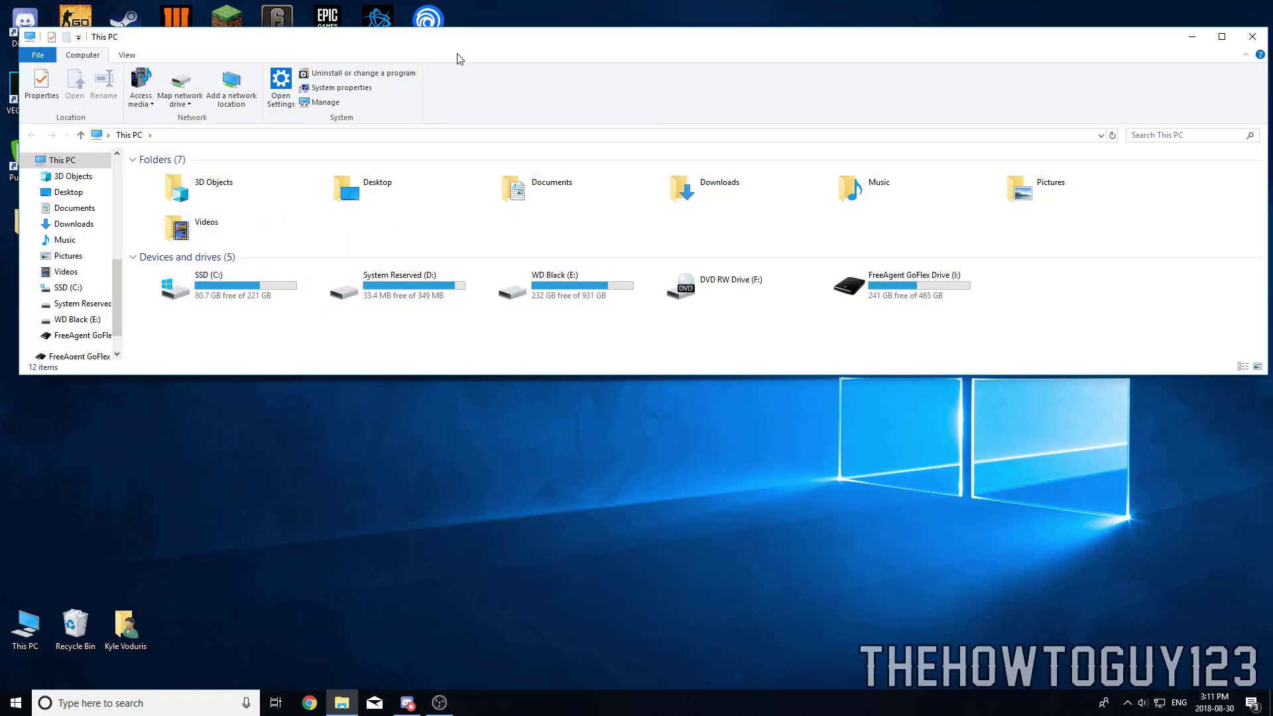
In a maximized This PC window, open the properties of SSD (C:) and enable compressing the drive to save disk space.
left_click(1222, 37)
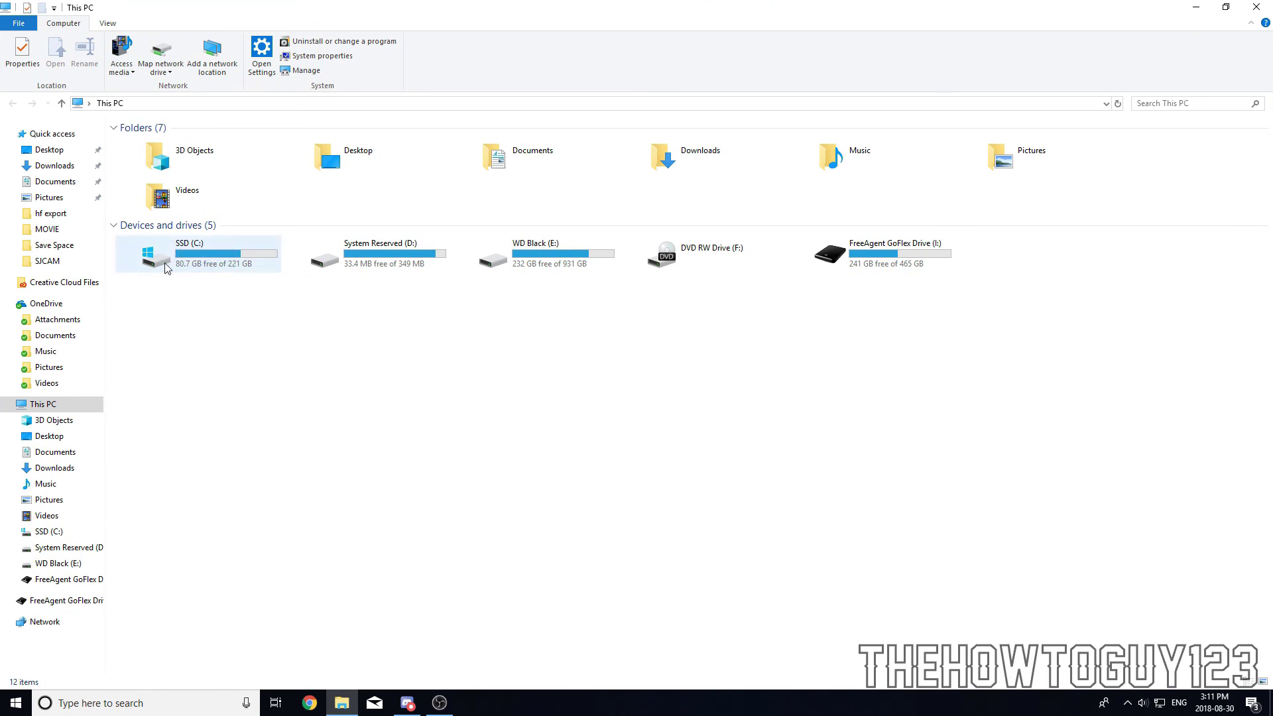
right_click(191, 258)
left_click(229, 510)
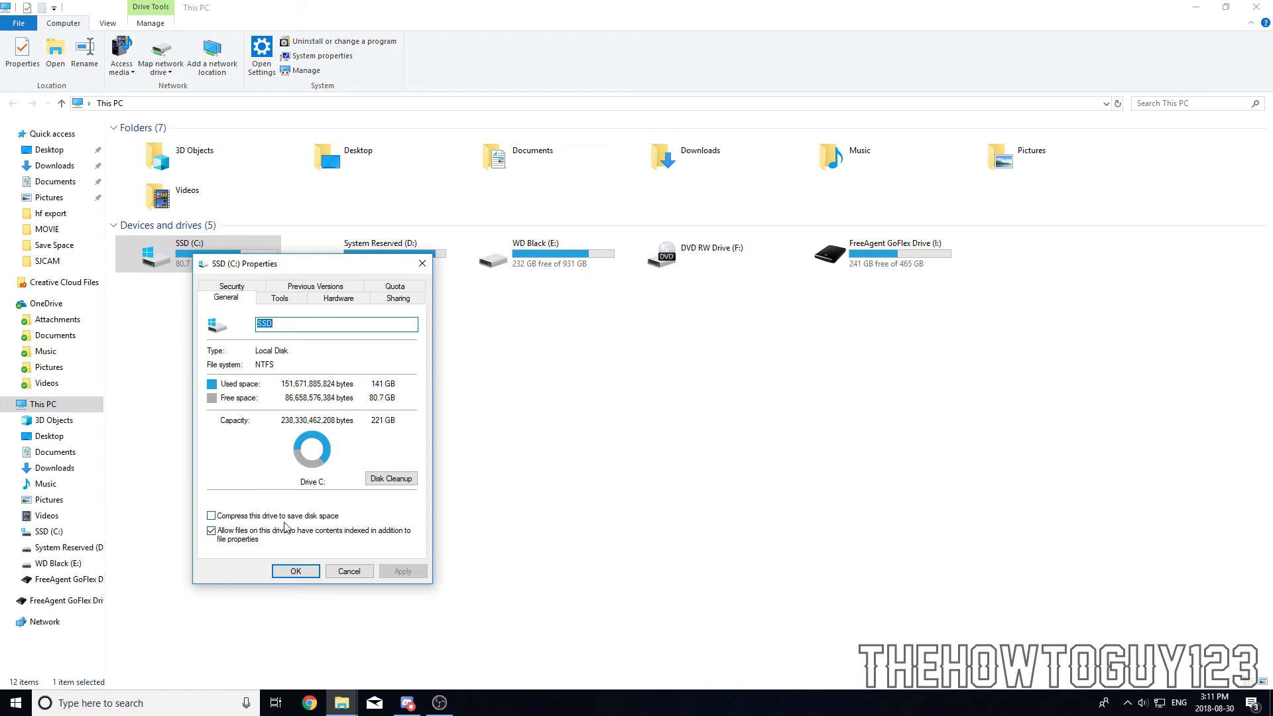
left_click(221, 517)
Apply the compression to drive C:\, subfolders and files, granting administrator permission and ignoring all file errors.
left_click(400, 572)
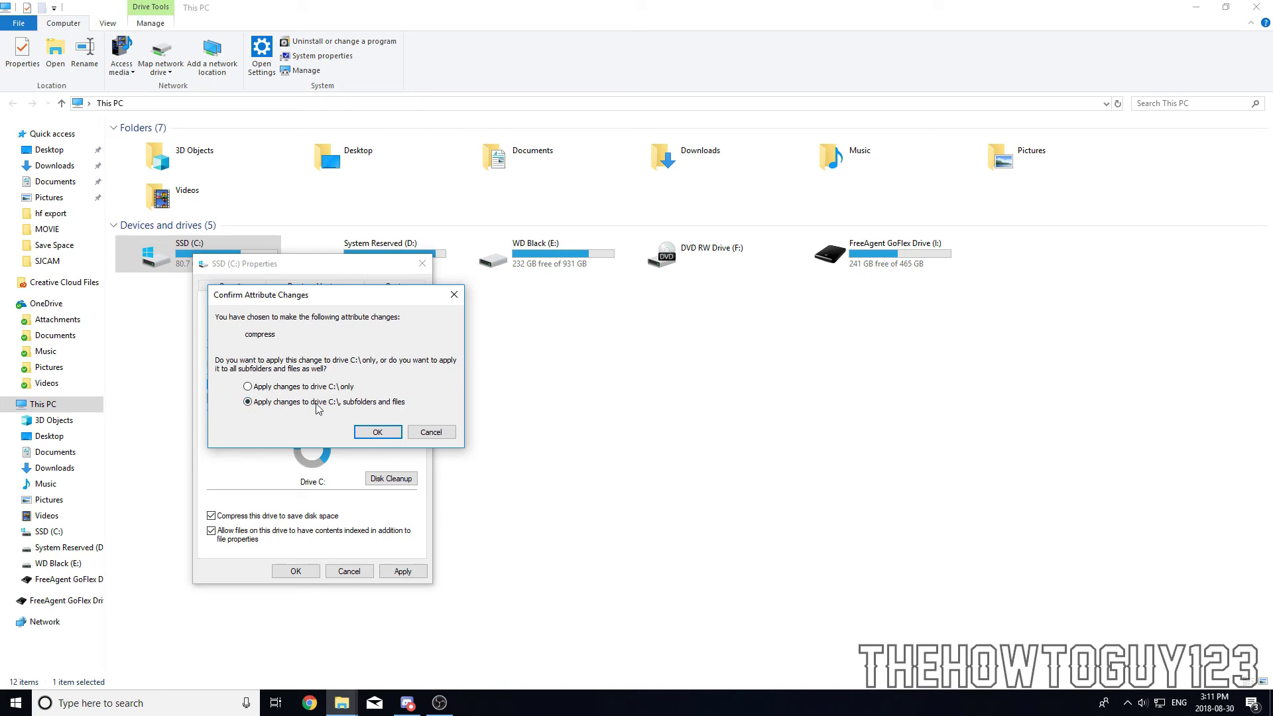
left_click(374, 433)
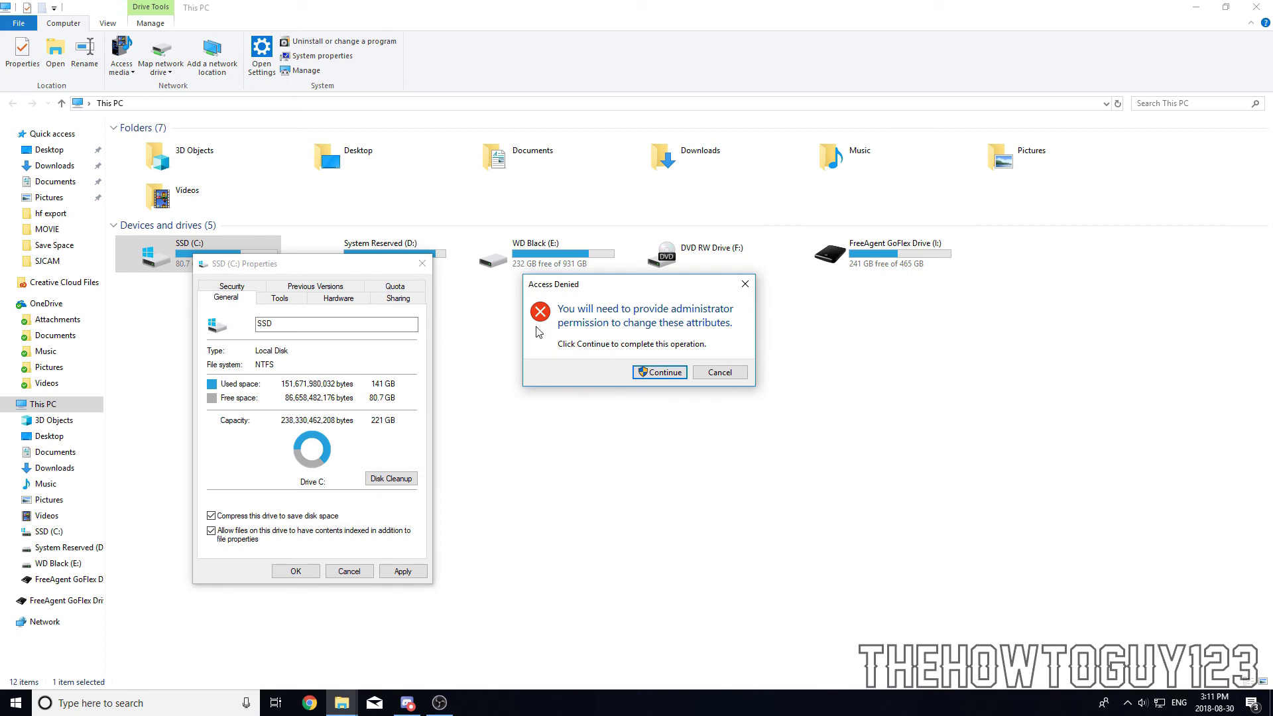
left_click(664, 374)
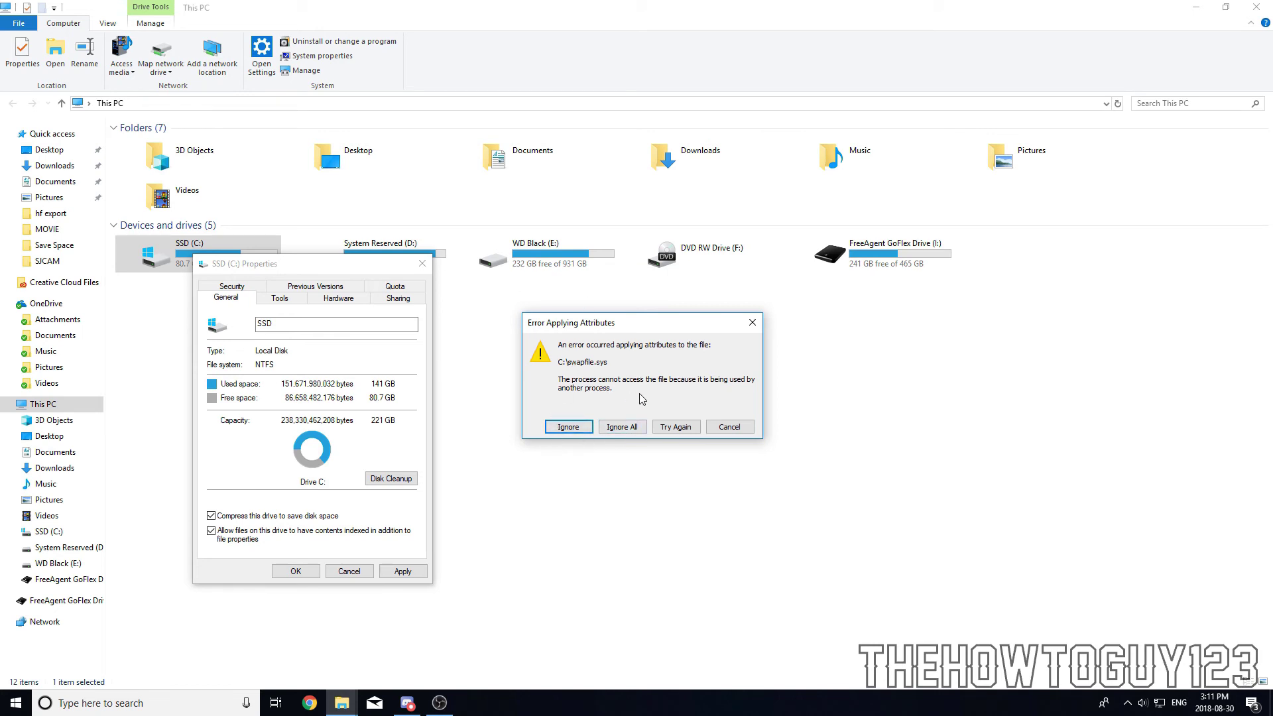
left_click(634, 427)
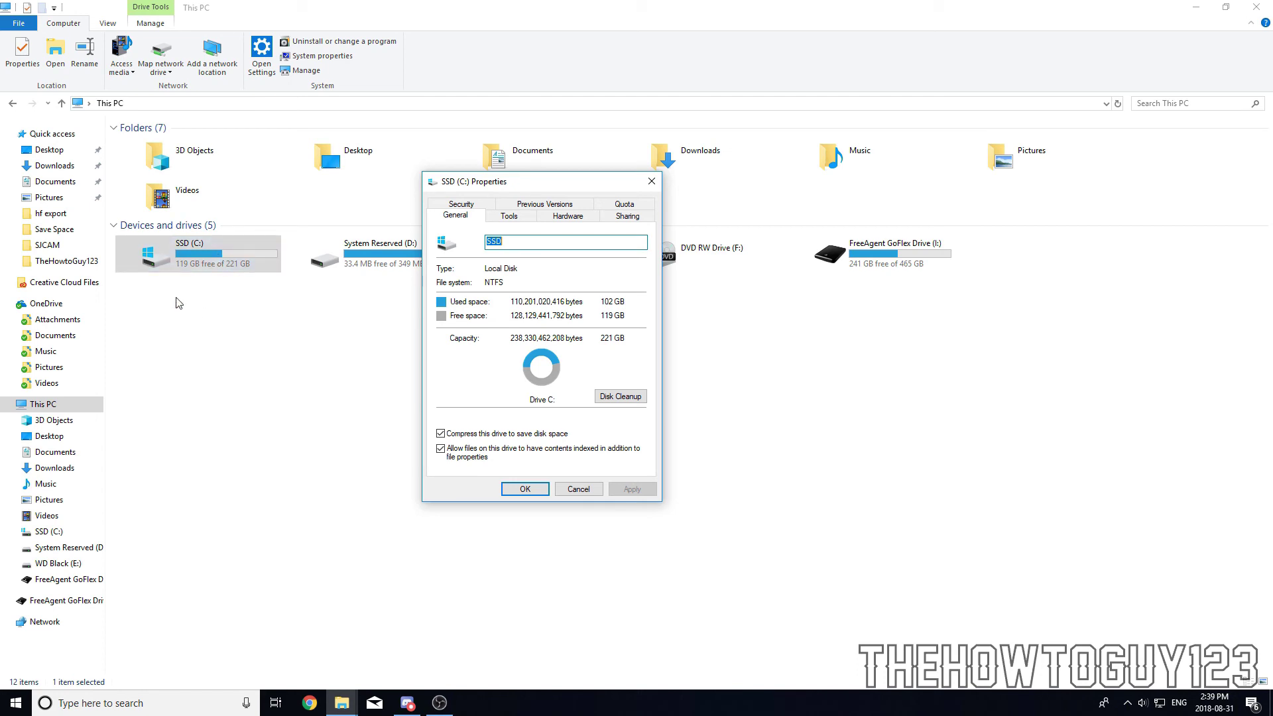
Move the SSD (C:) Properties window away from the drive list and open the SSD (C:) drive.
left_click_drag(468, 180, 407, 194)
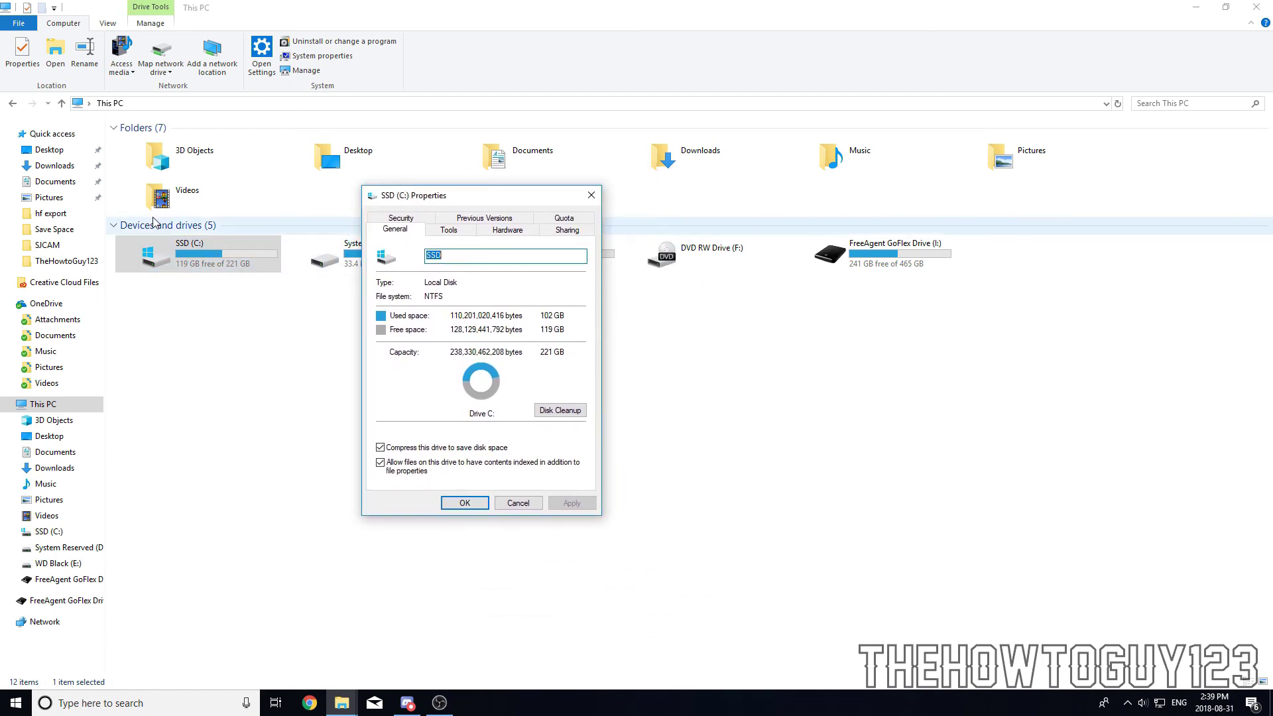
left_click_drag(443, 196, 466, 114)
left_click(260, 255)
double_click(259, 256)
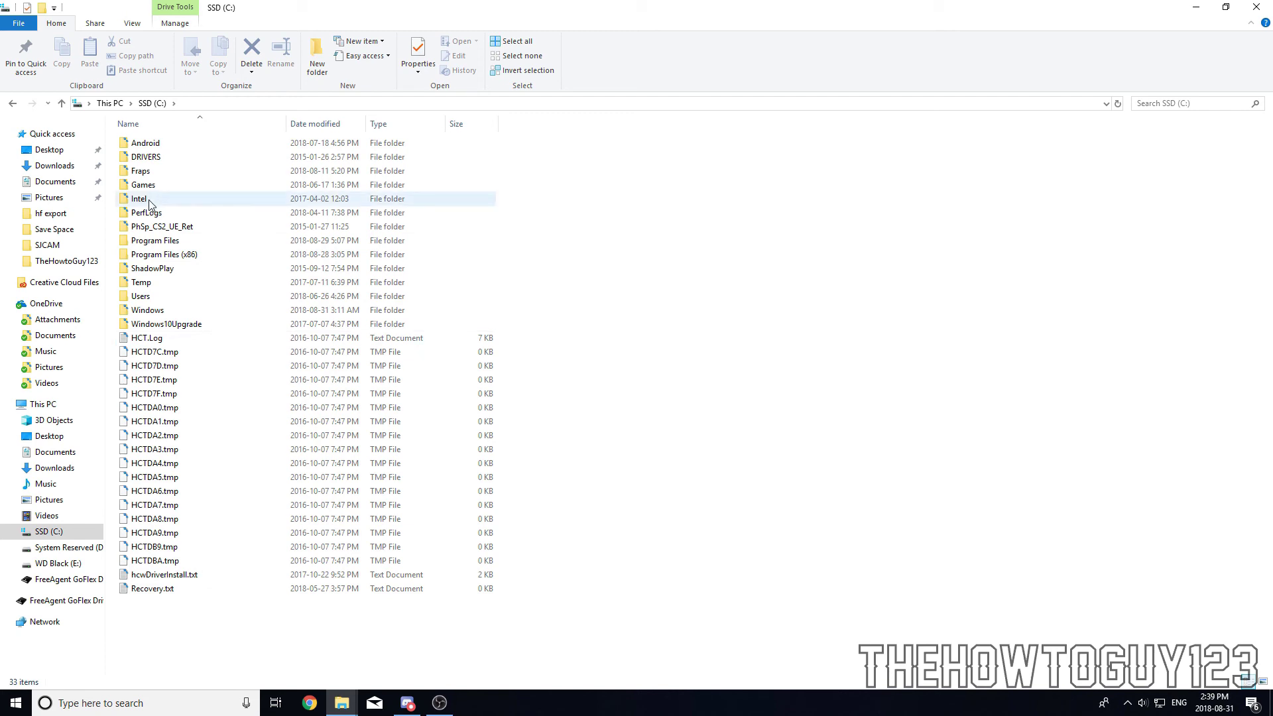
Look inside the Android folder on SSD (C:), check the Fraps folder's details, and return to This PC.
double_click(175, 144)
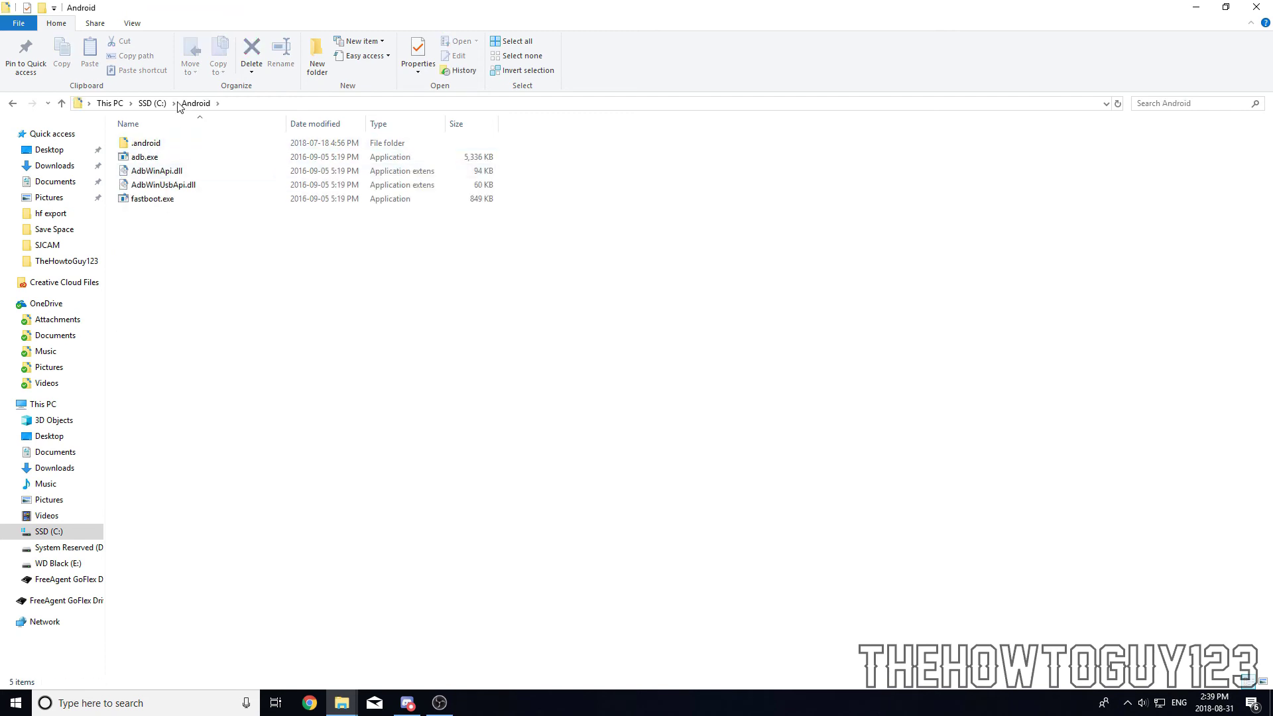
left_click(146, 104)
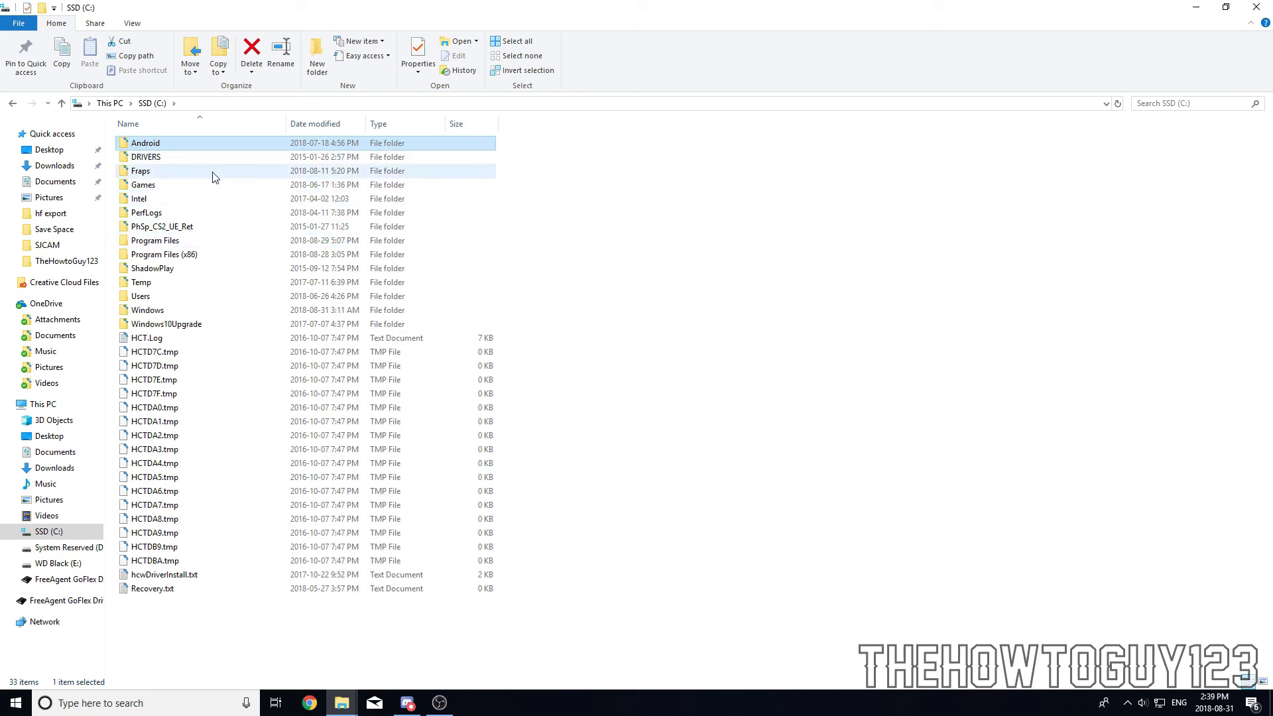
mouse_move(221, 173)
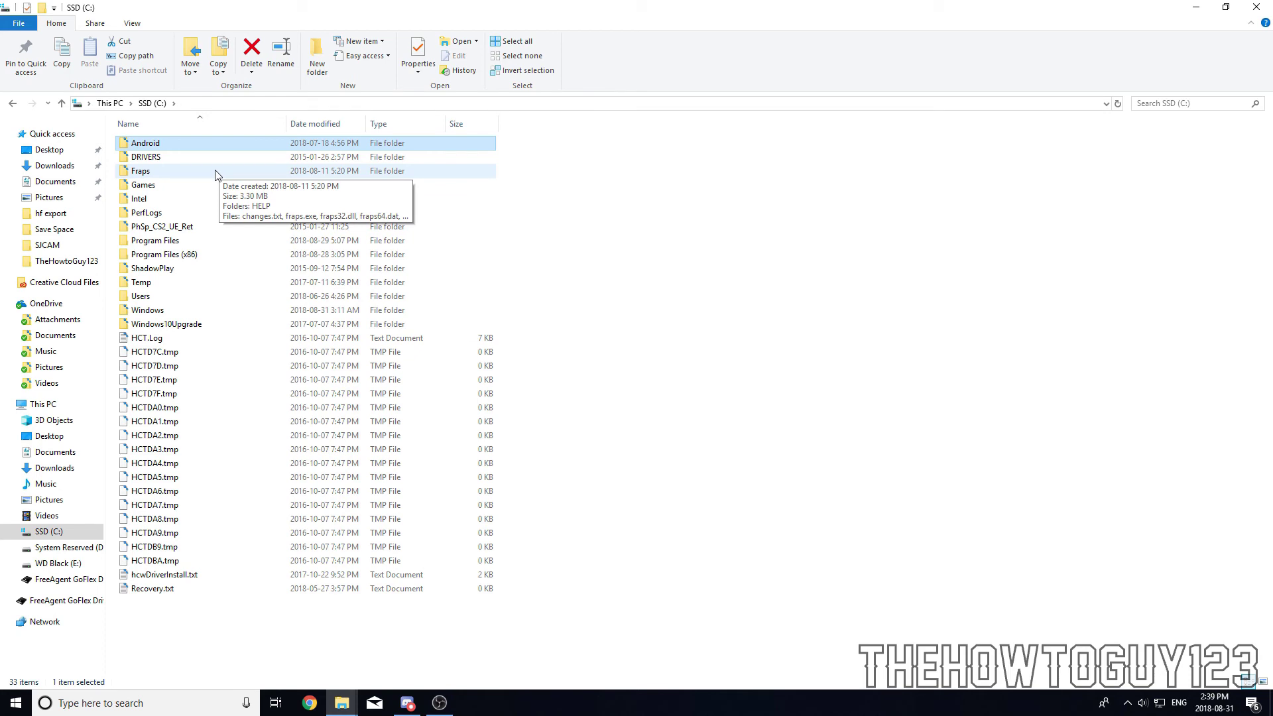
left_click(106, 102)
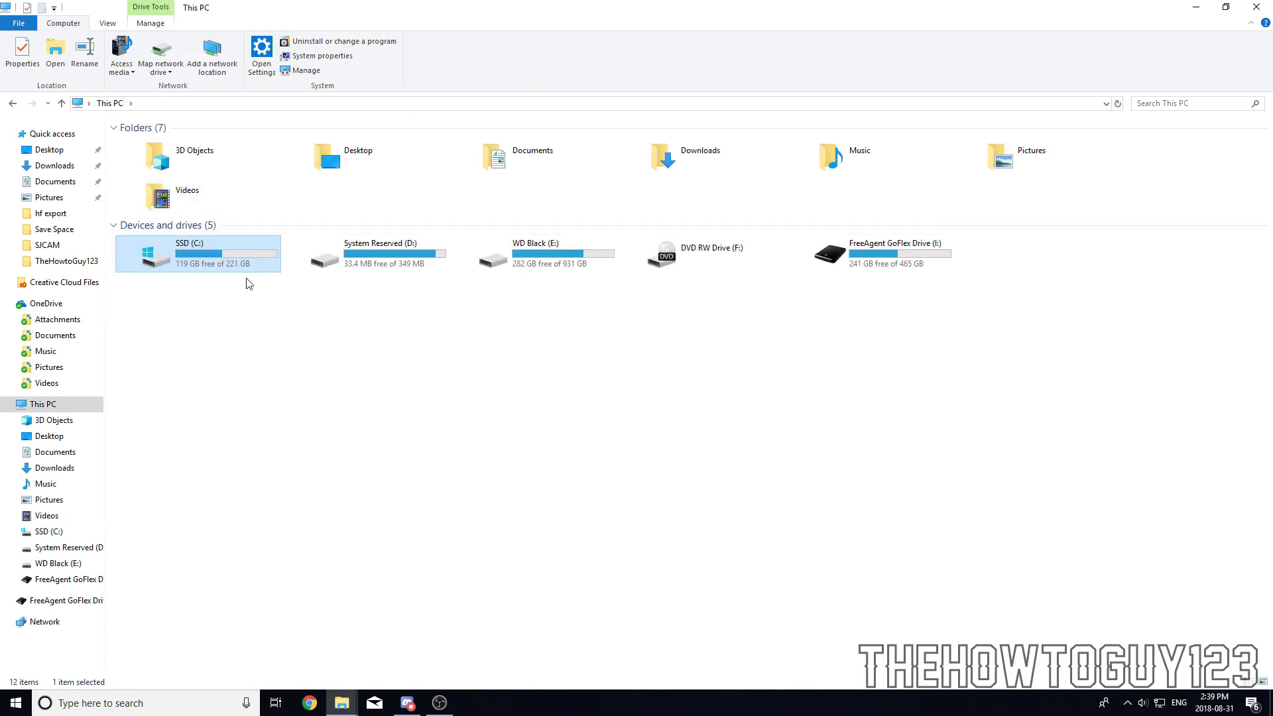
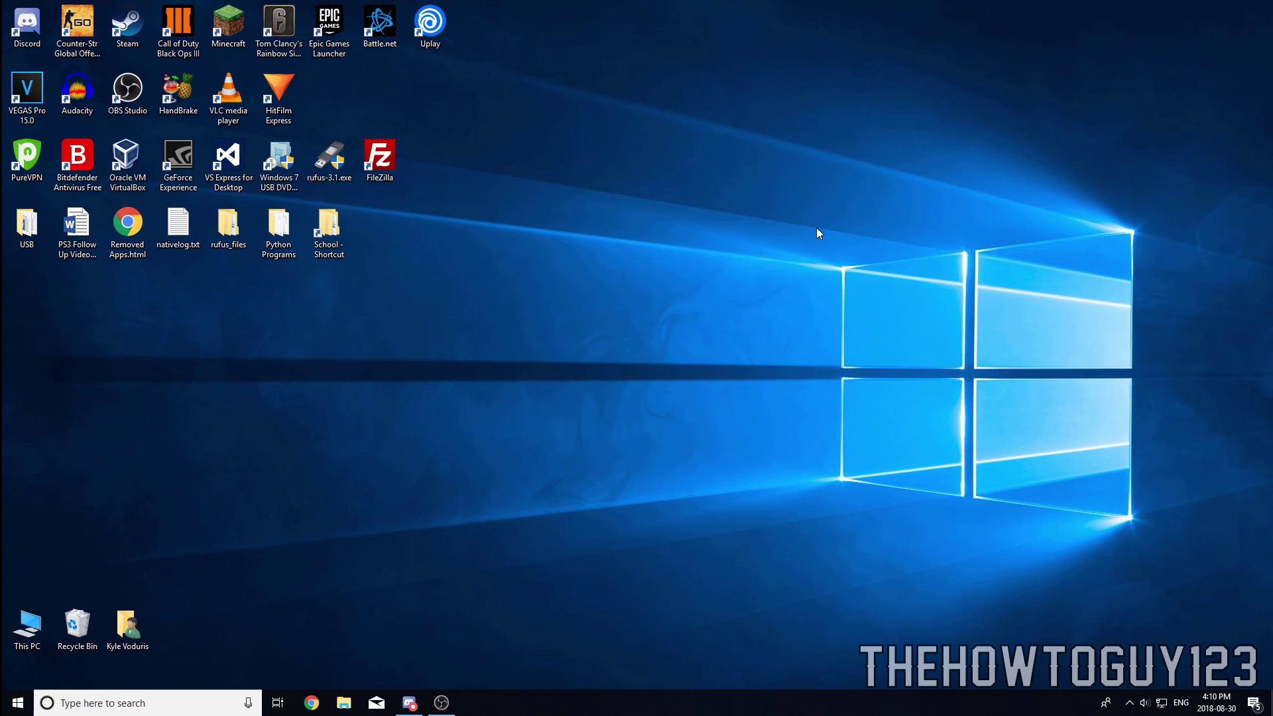
Search for cmd, run Command Prompt as administrator, and move its window toward the middle of the desktop.
left_click(146, 703)
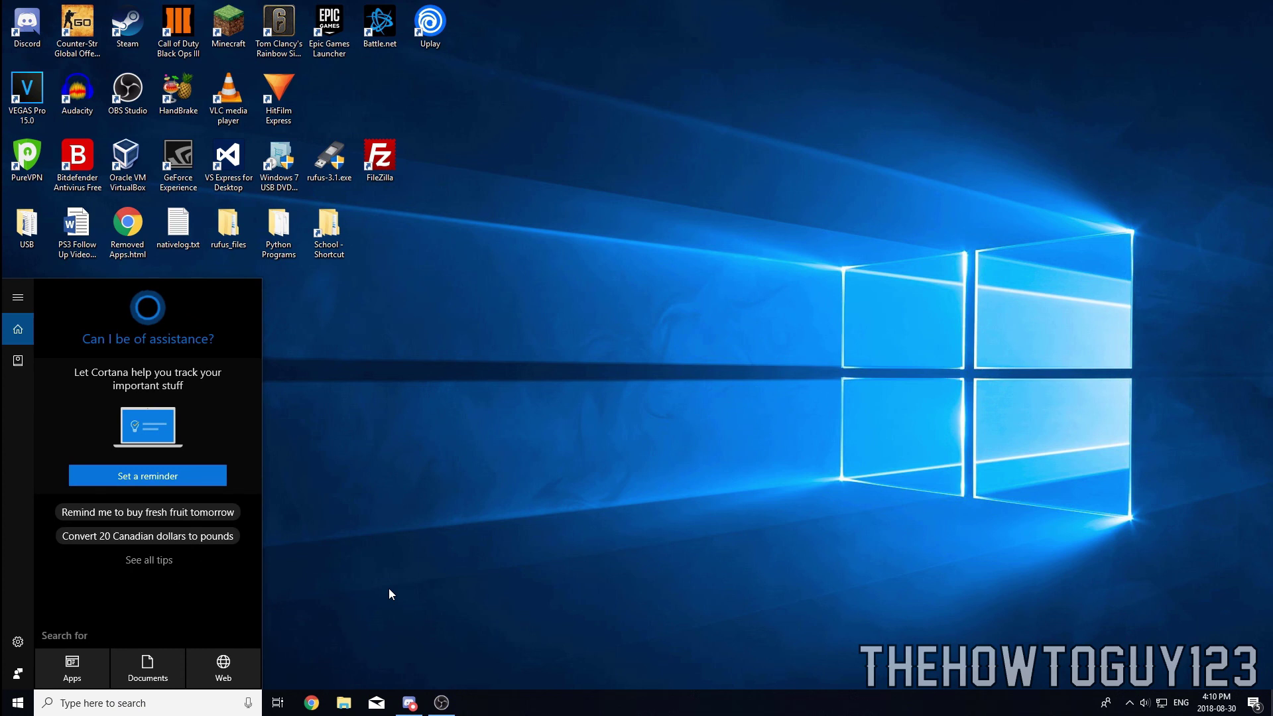
type("cmd")
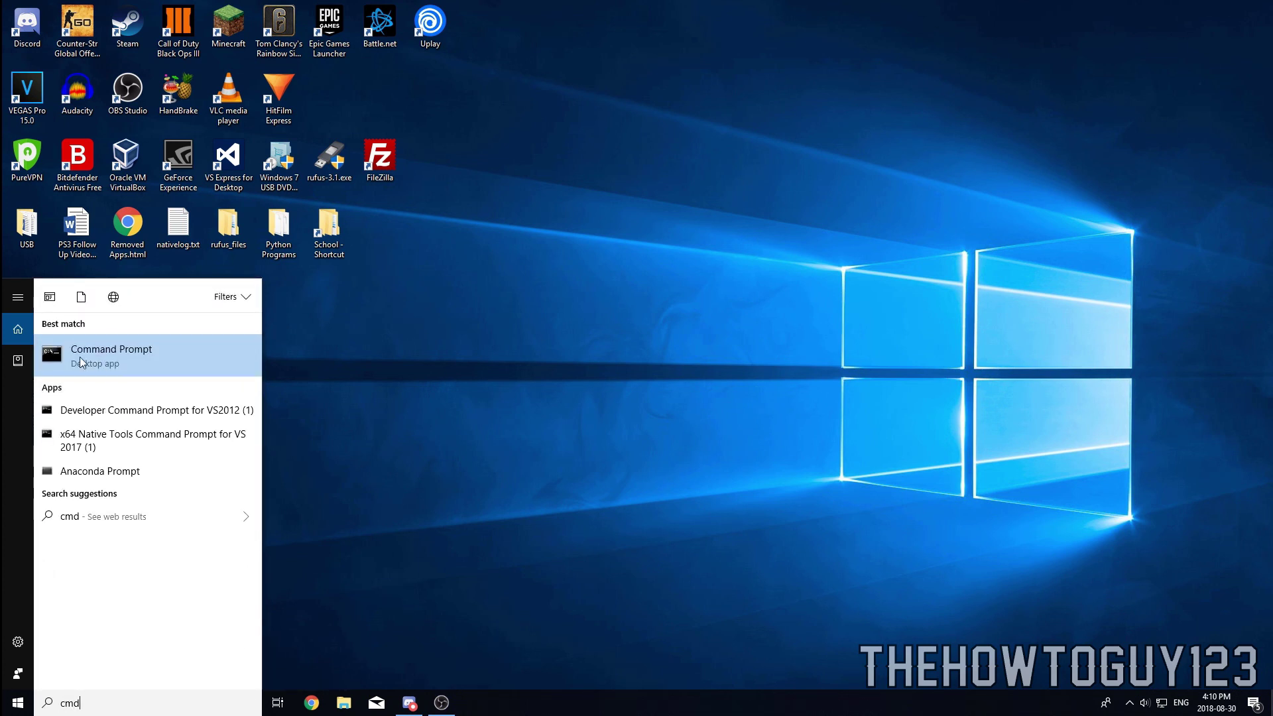
right_click(146, 361)
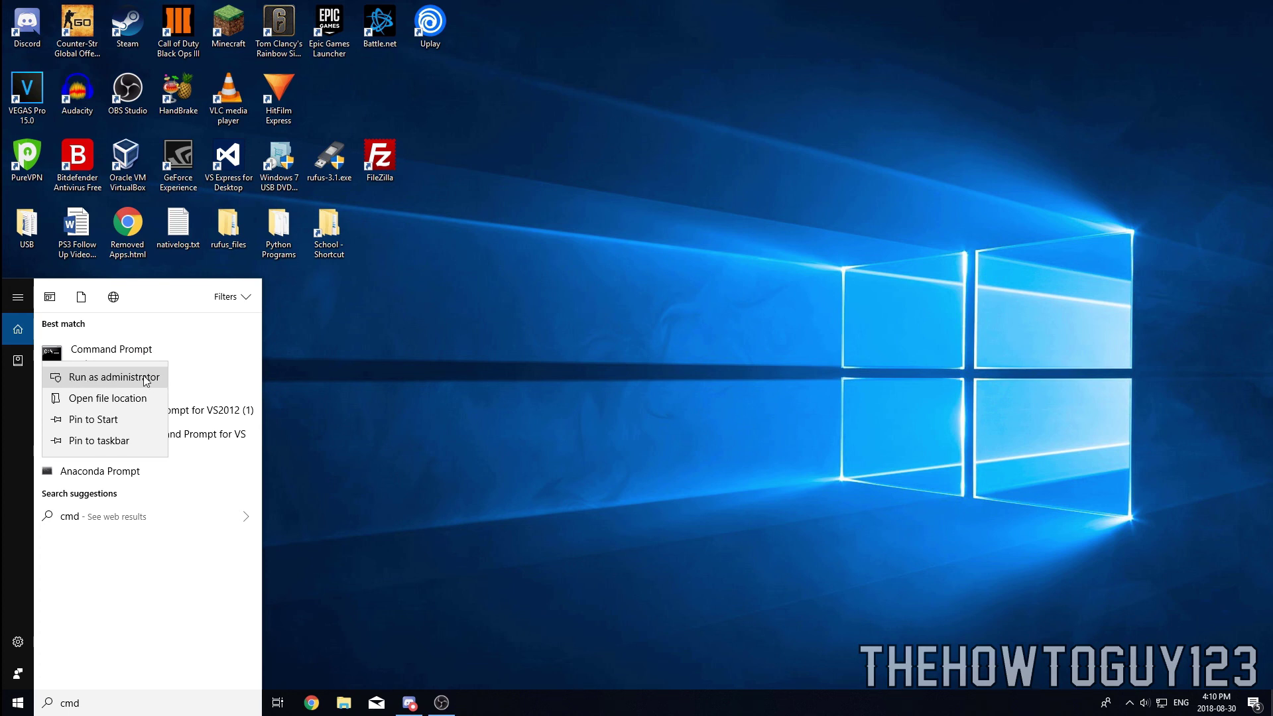
left_click(146, 378)
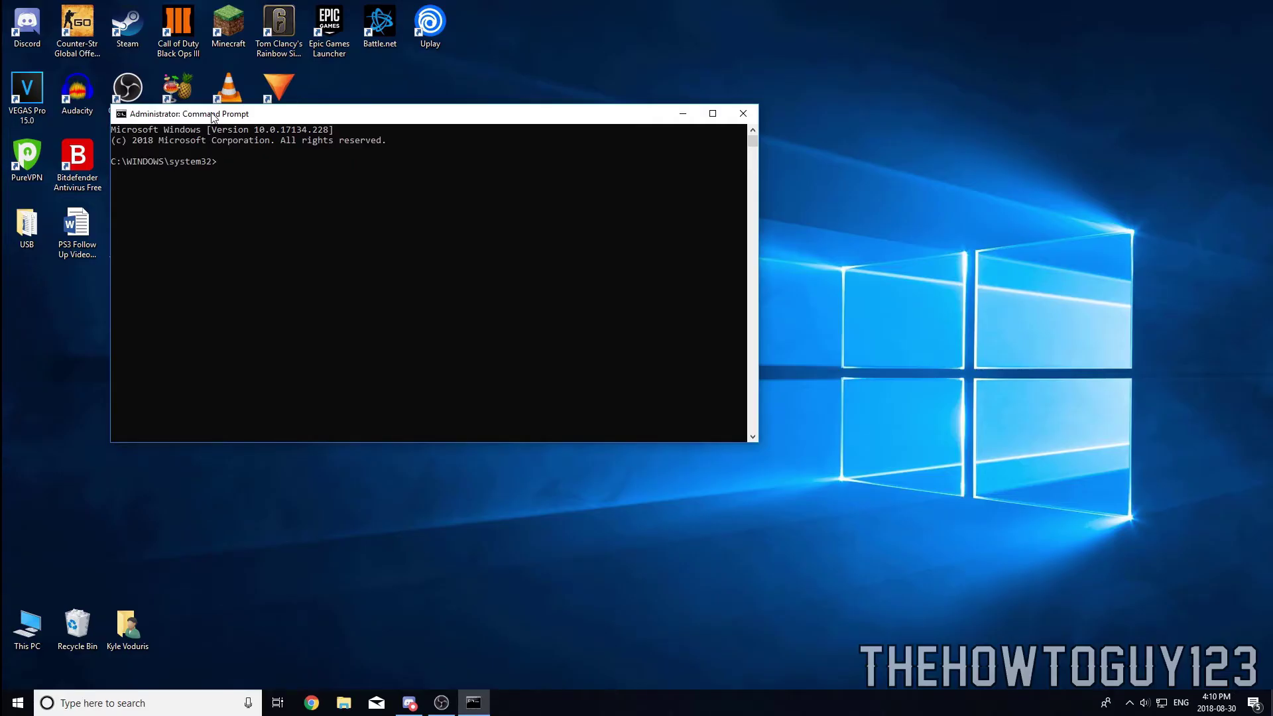
left_click_drag(210, 110, 401, 136)
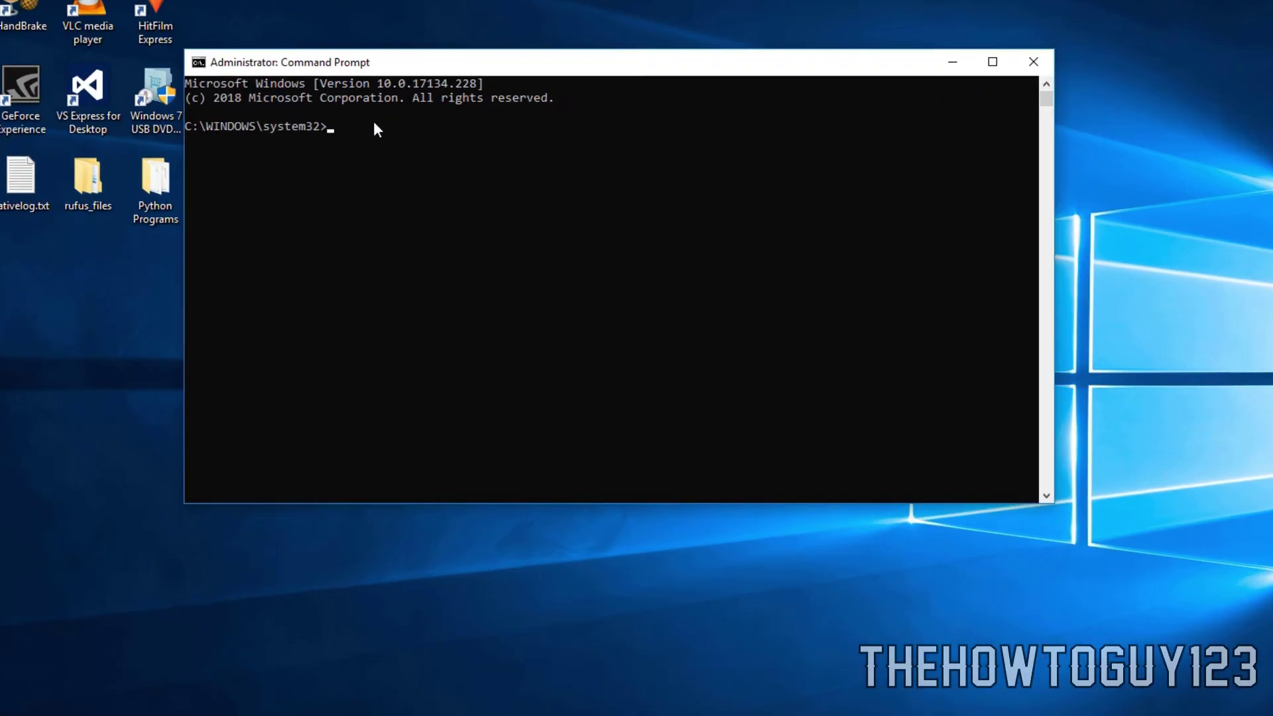
Turn off hibernation with the command powercfg /hibernate off, and bring up the computer's power options to check them.
type("powercfg /hibernate off")
key("Return")
key("Return")
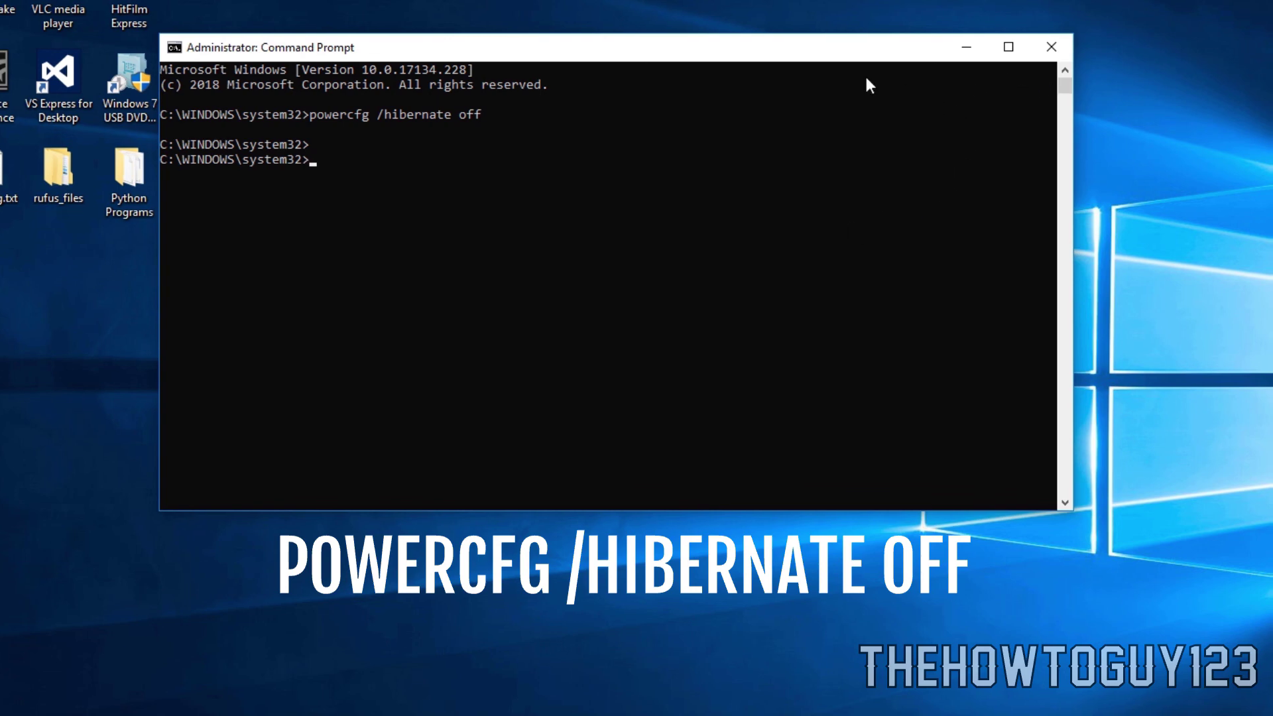
key("super")
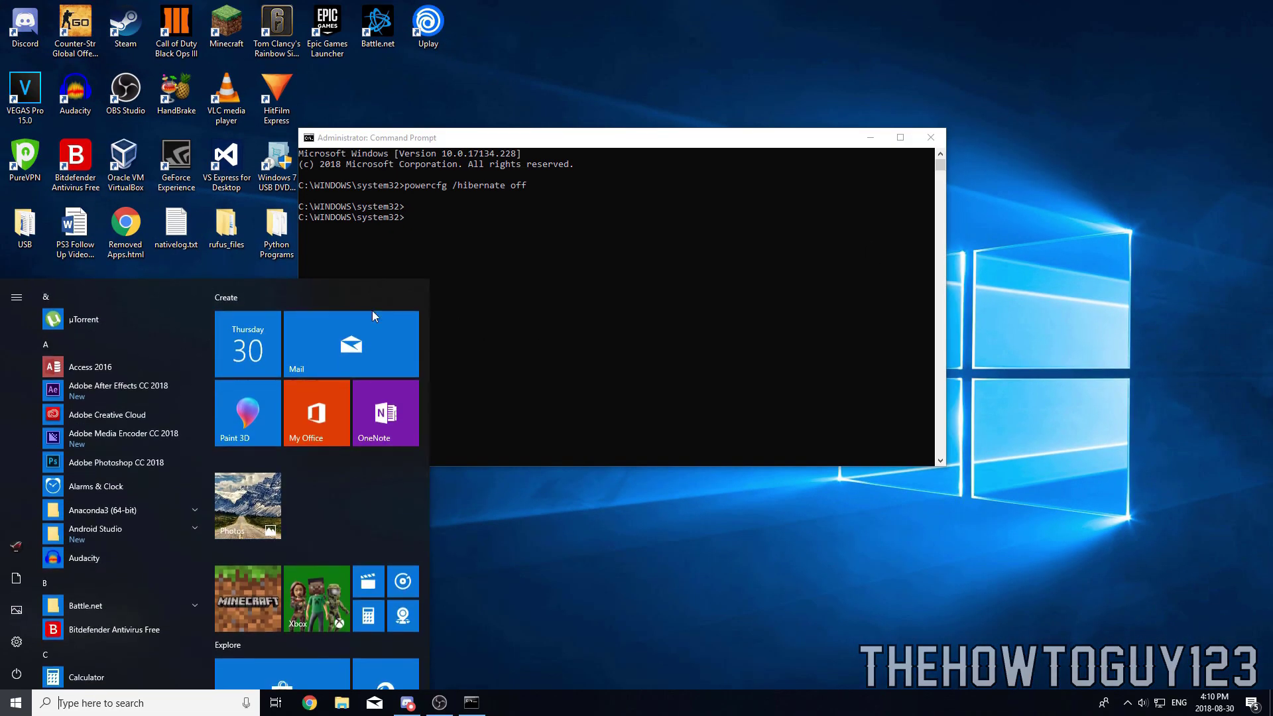
left_click(24, 673)
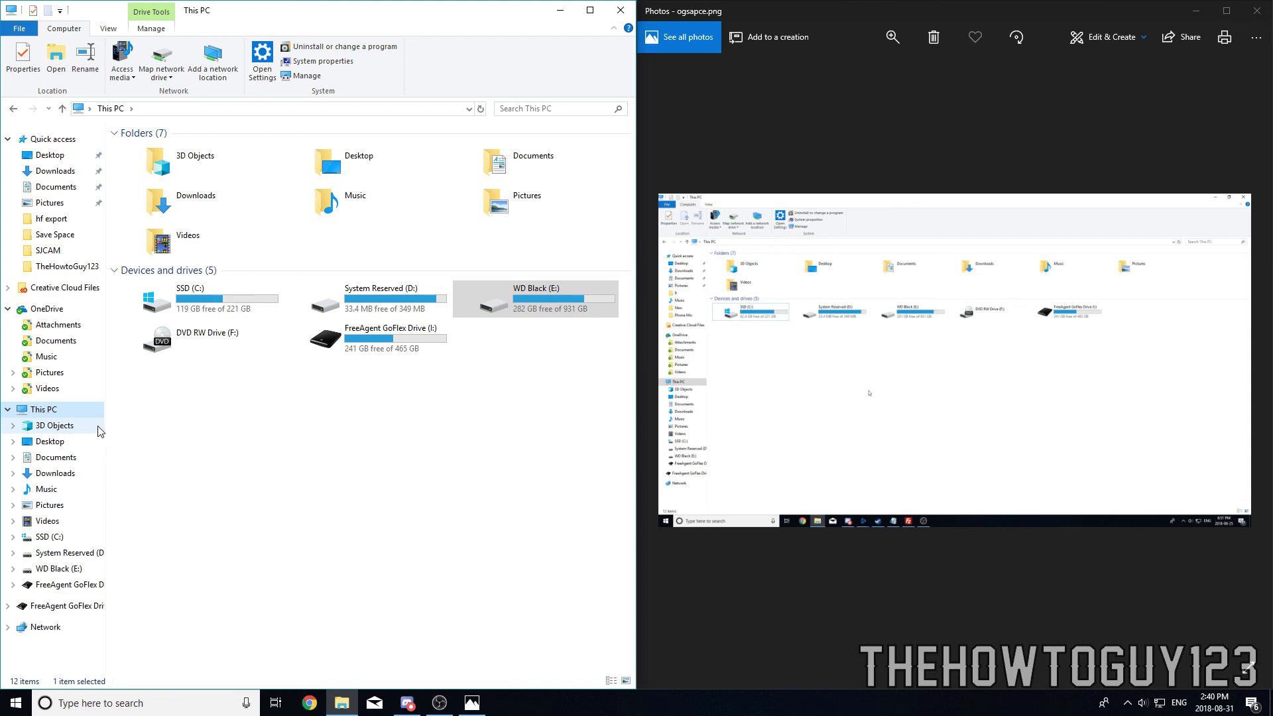
Compare the free space of SSD (C:) in This PC with the earlier screenshot ogsapce.png, enlarged around the same drive.
left_click(376, 456)
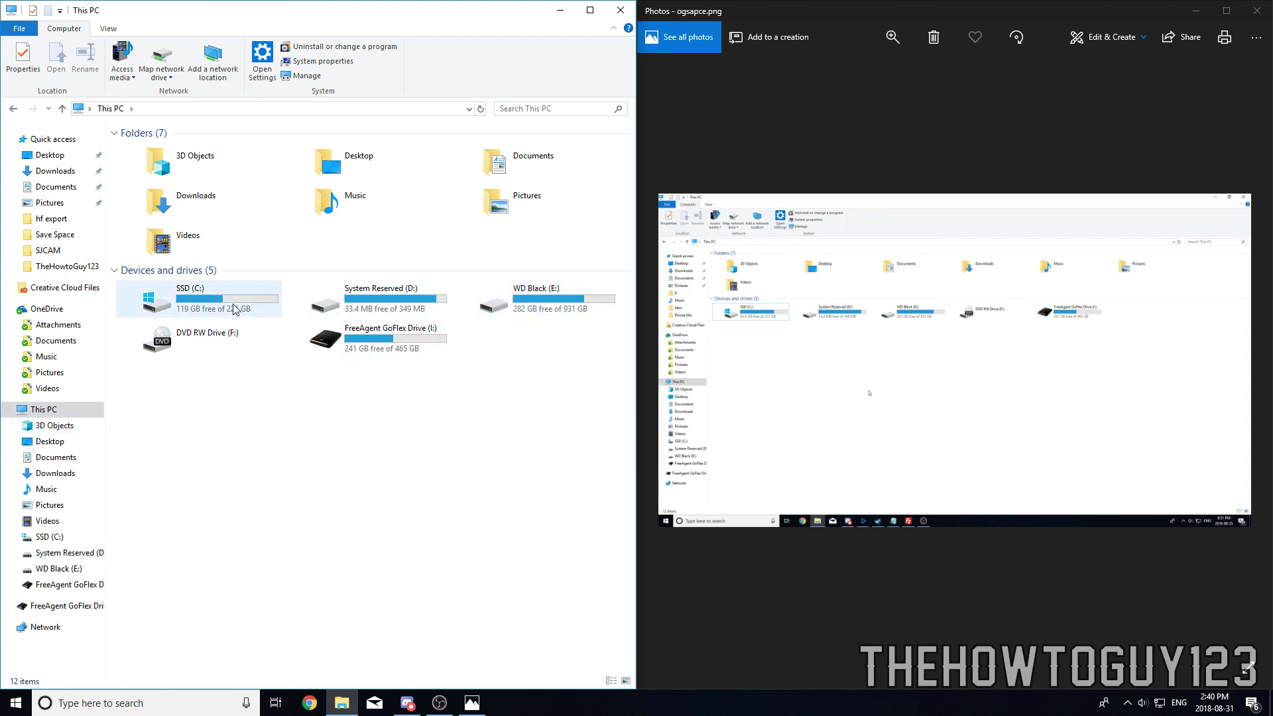
left_click(202, 306)
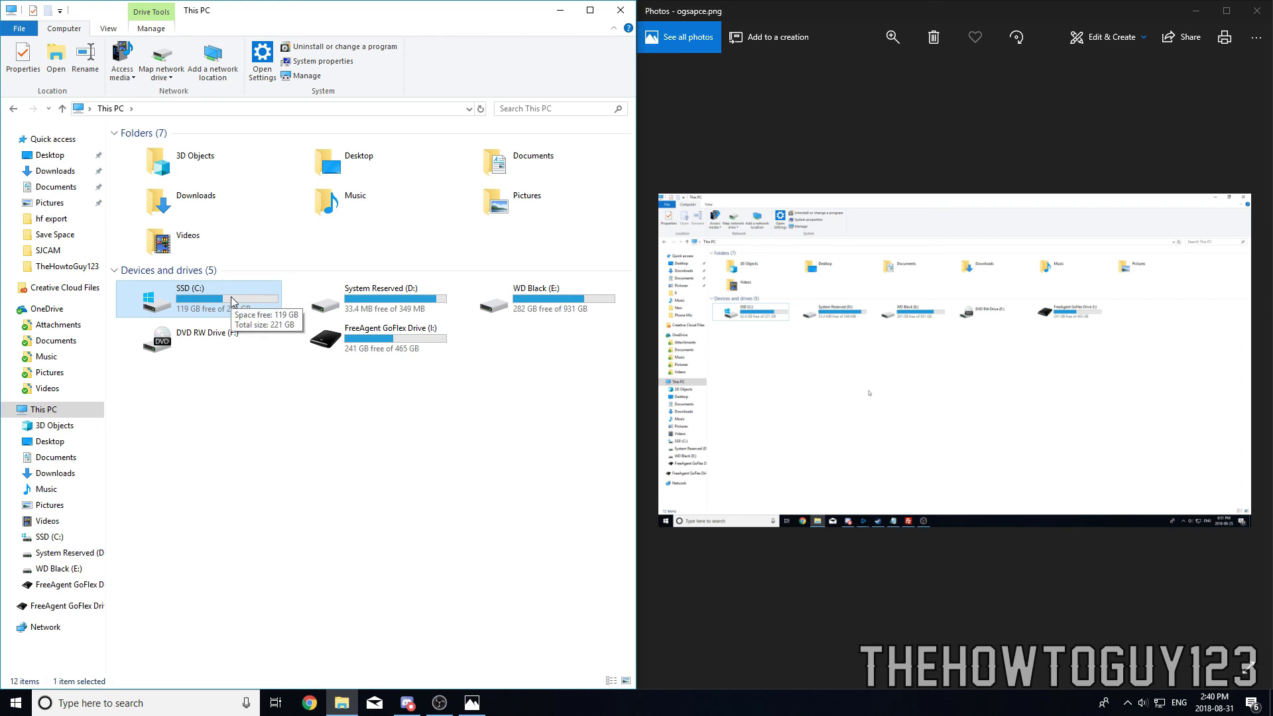
scroll(761, 341, "down", 1)
scroll(801, 332, "up", 1)
left_click(916, 191)
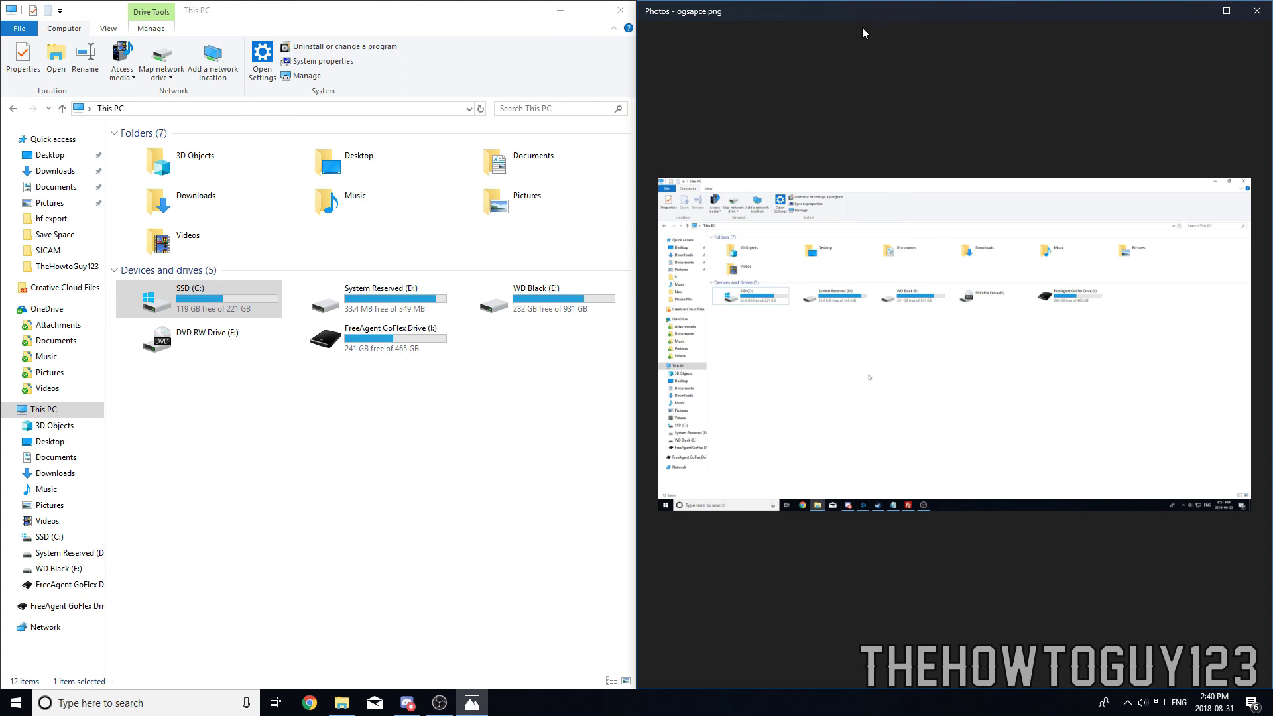
mouse_move(845, 24)
left_click(893, 39)
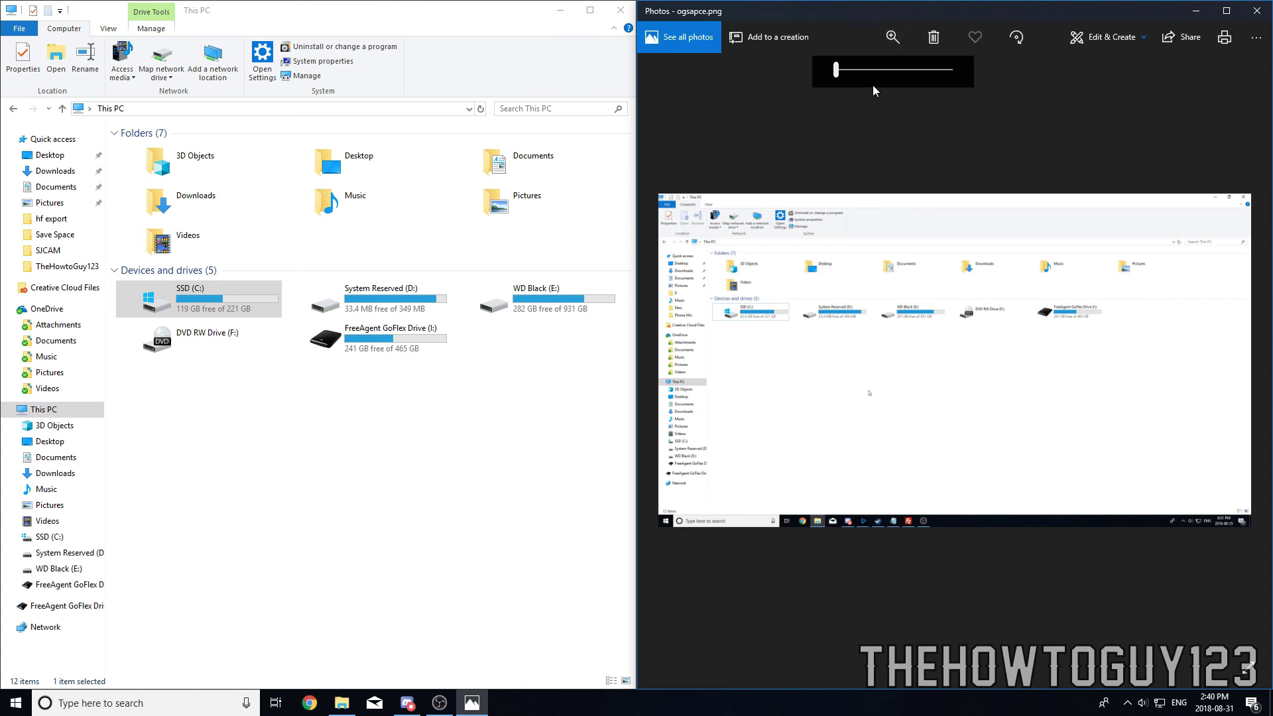
left_click(868, 70)
left_click_drag(685, 455, 976, 200)
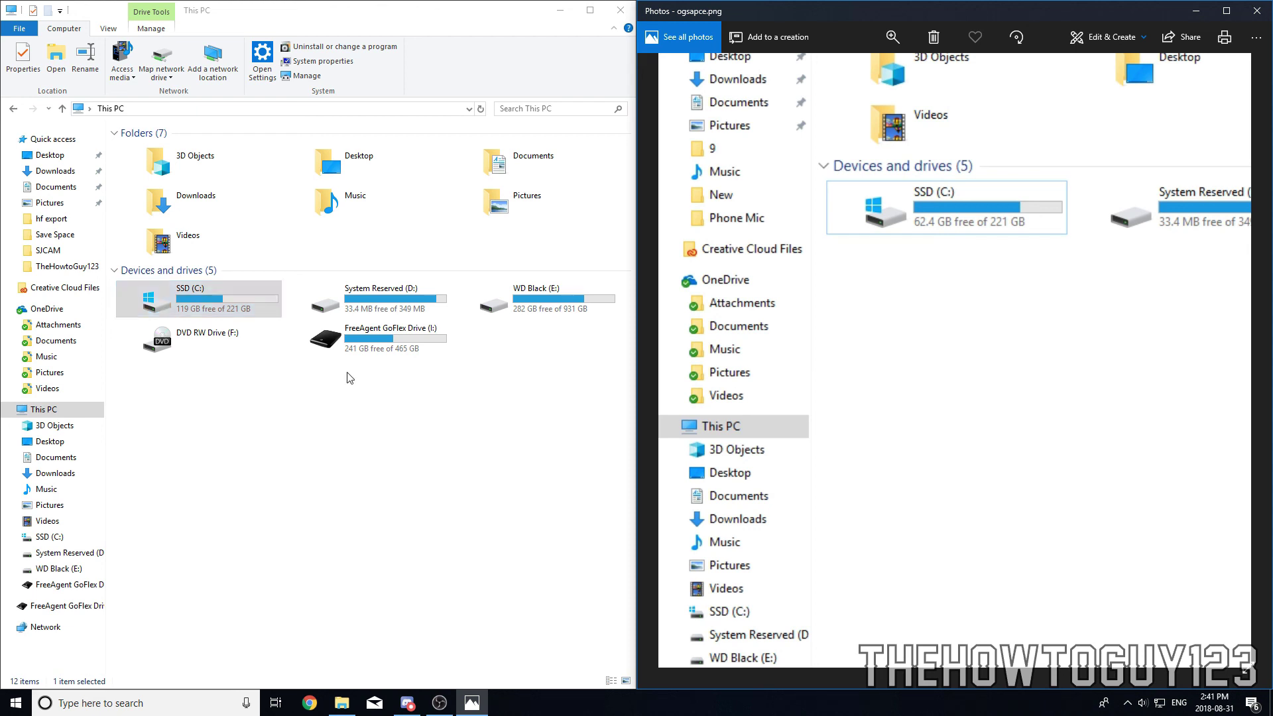
Compare the free space of WD Black (E:) in This PC with the same drive in the enlarged screenshot.
left_click(497, 304)
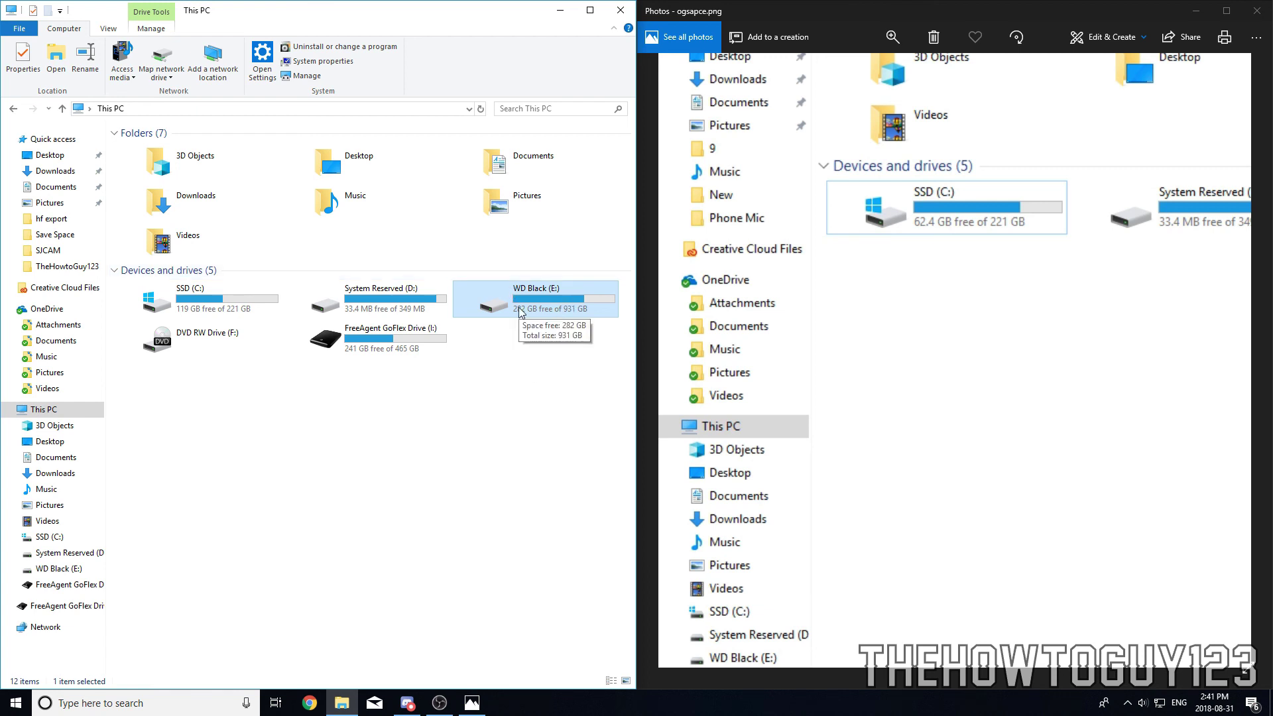
left_click_drag(999, 401, 837, 407)
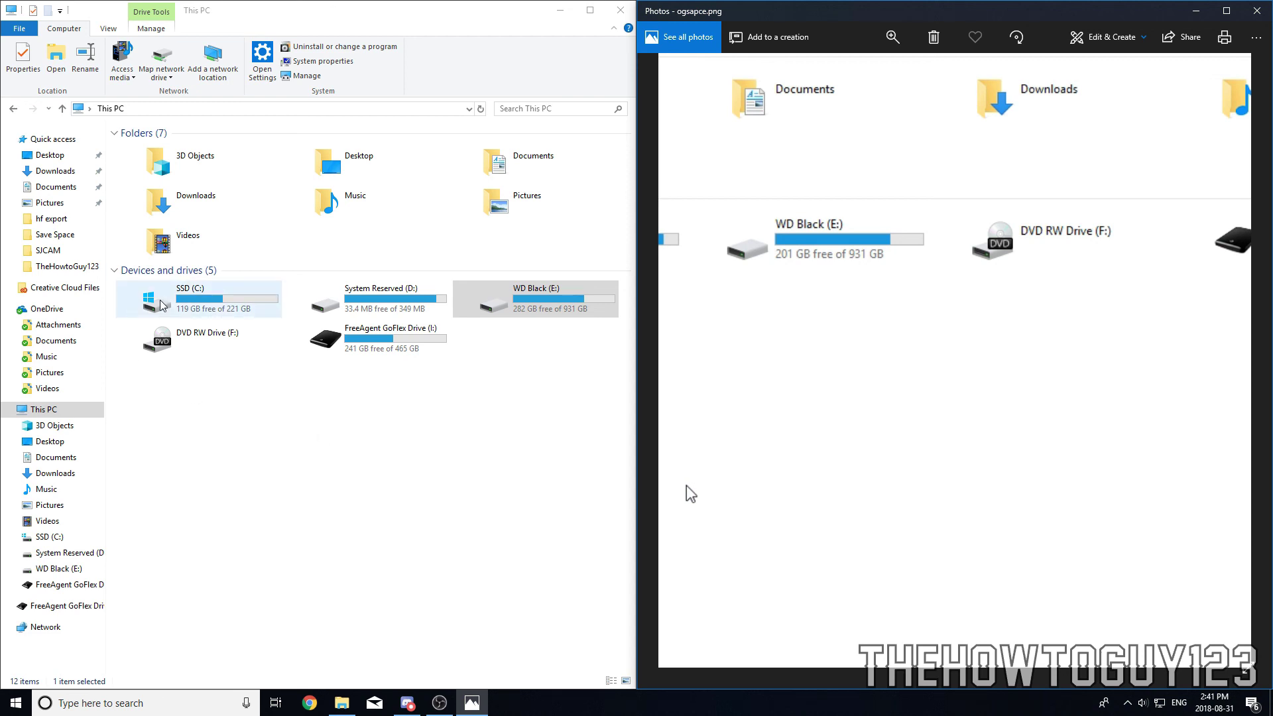
left_click(531, 457)
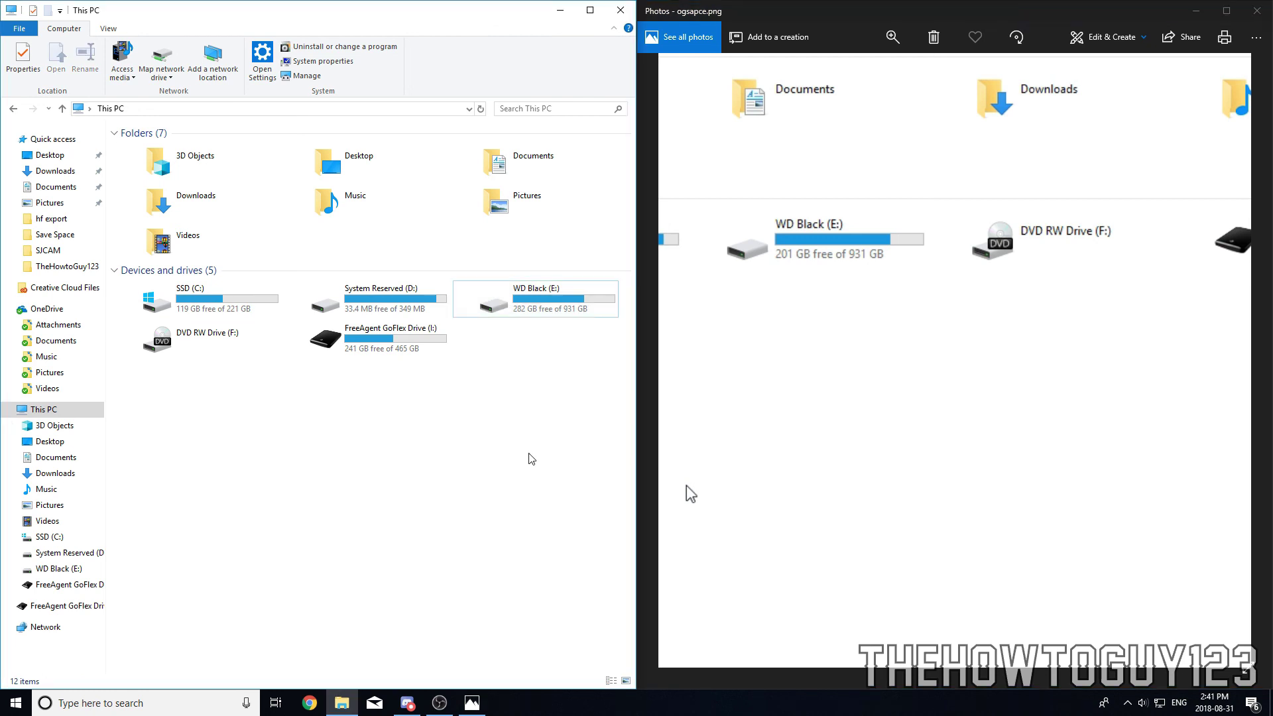